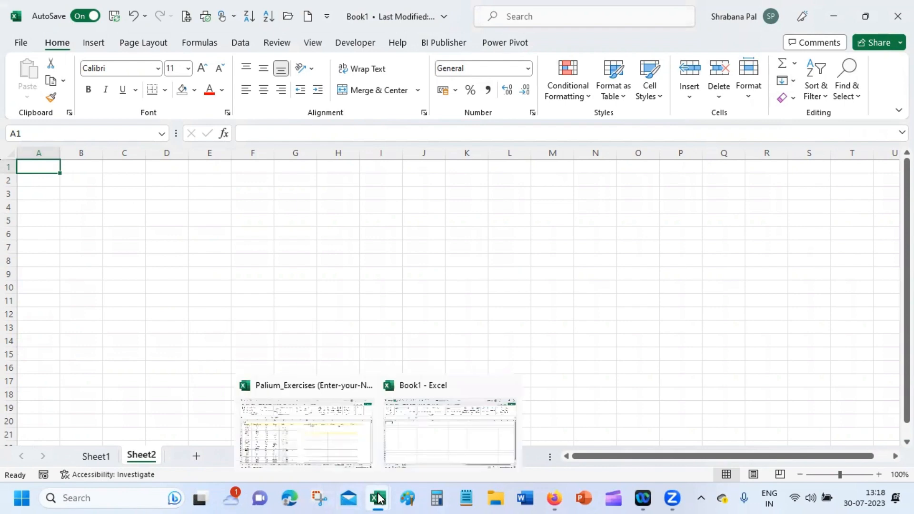
# Step: Review the employee table's header row in Palium_Exercises, then return to the blank Book1
pyautogui.click(309, 432)
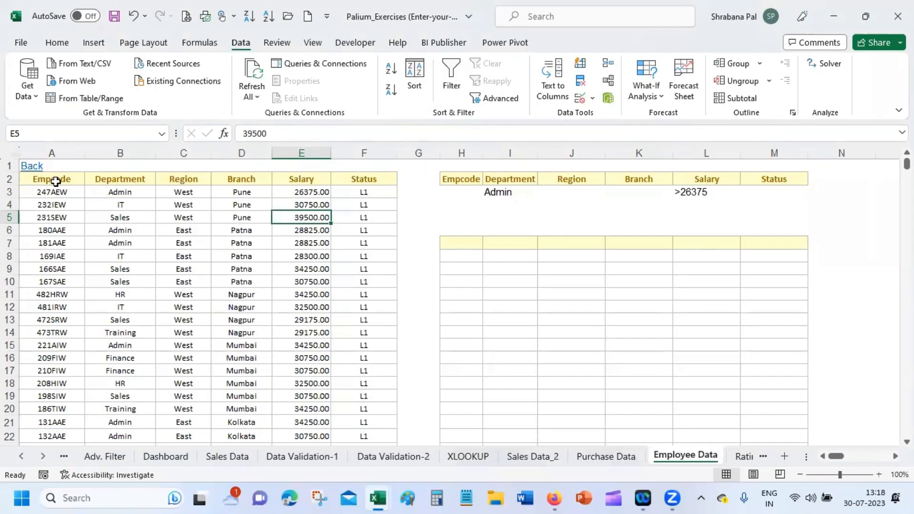
pyautogui.moveTo(46, 179); pyautogui.dragTo(374, 177)
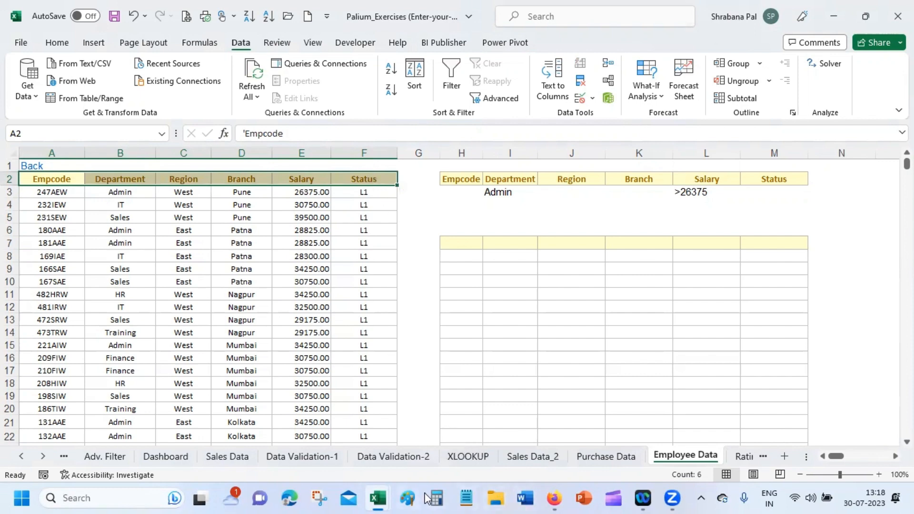
pyautogui.moveTo(378, 498)
pyautogui.click(421, 428)
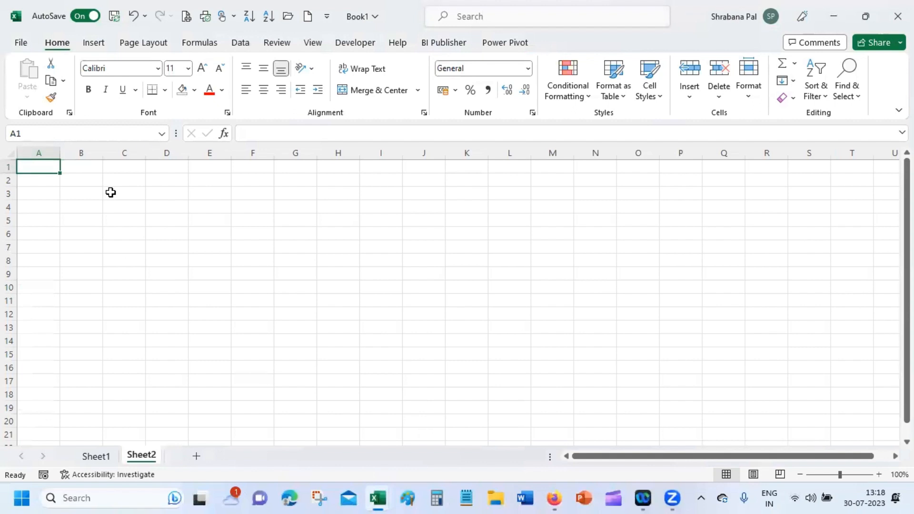
# Step: Enter the headings Name, City, State, Pincode, Date and Mobile across A1:F1
pyautogui.write('Name')
pyautogui.press('Tab')
pyautogui.write('C')
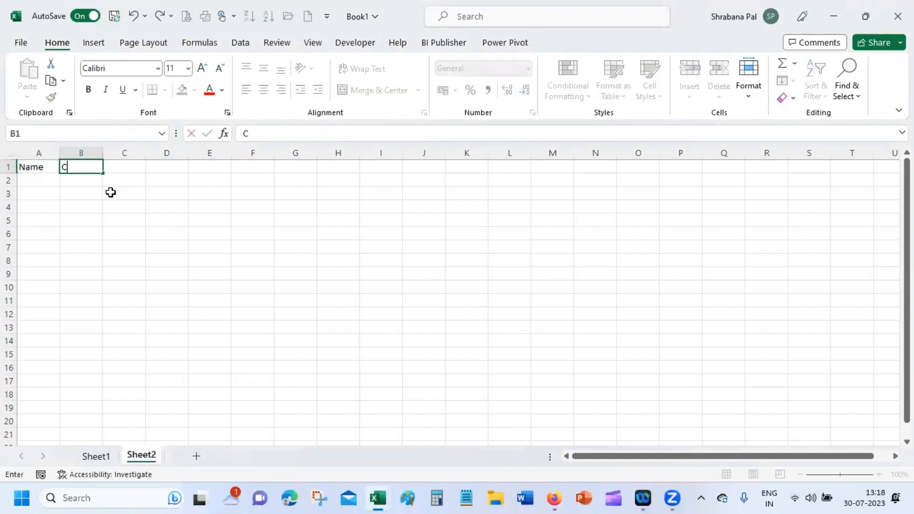
pyautogui.write('ity')
pyautogui.press('Tab')
pyautogui.write('State')
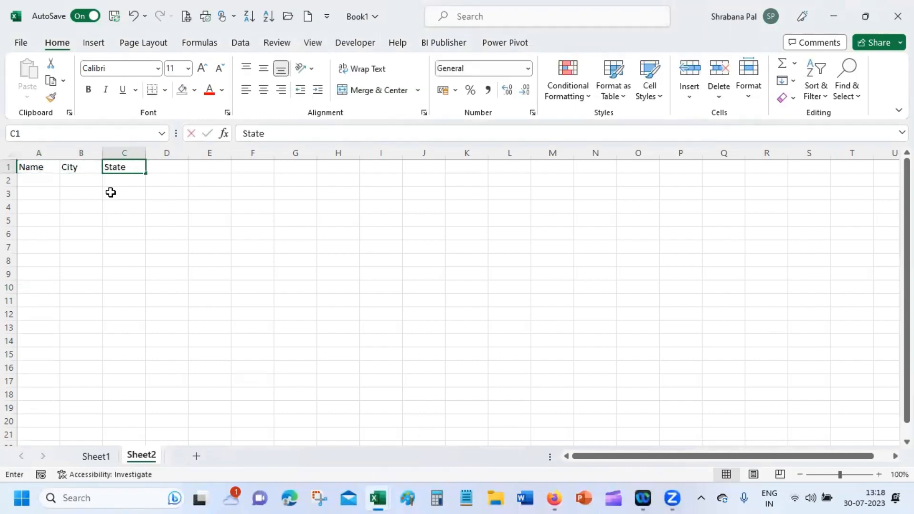
pyautogui.press('Tab')
pyautogui.write('Pincod')
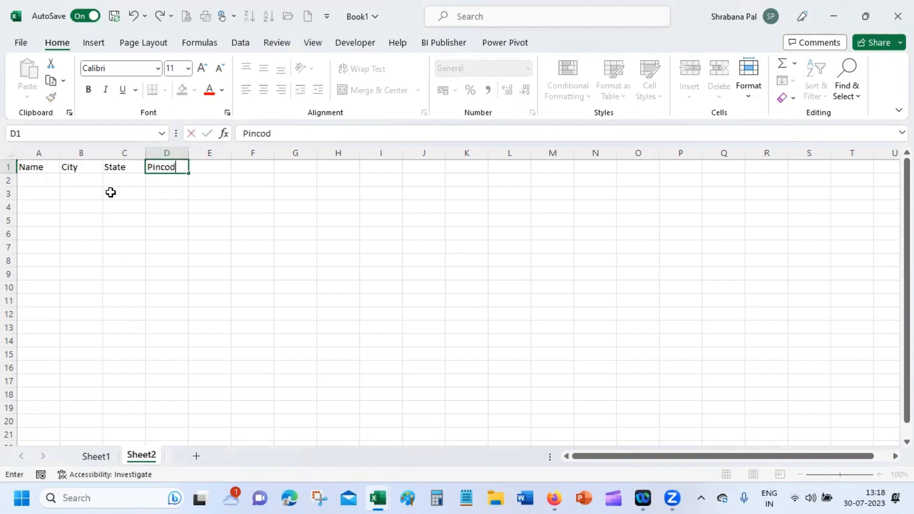
pyautogui.write('e')
pyautogui.press('Tab')
pyautogui.write('date')
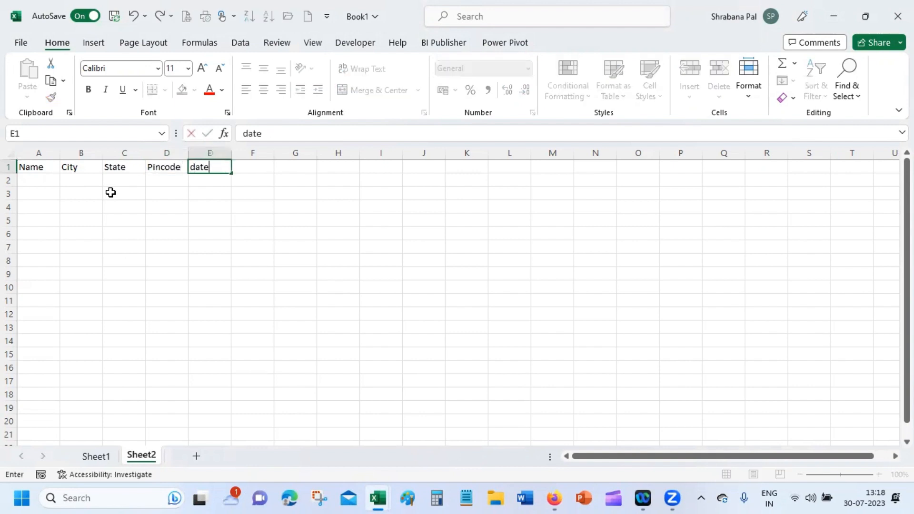
pyautogui.press('BackSpace')
pyautogui.press('BackSpace')
pyautogui.press('BackSpace')
pyautogui.press('BackSpace')
pyautogui.write('Date')
pyautogui.press('Tab')
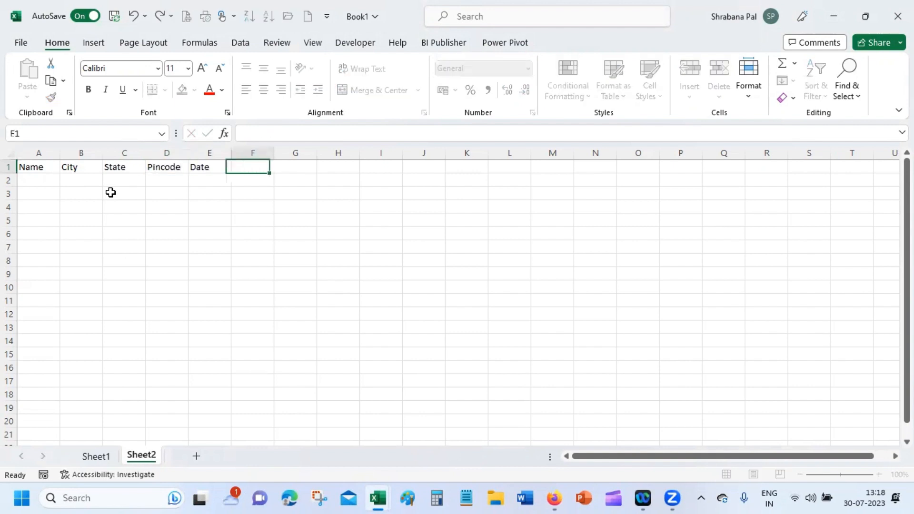
pyautogui.write('Mobile')
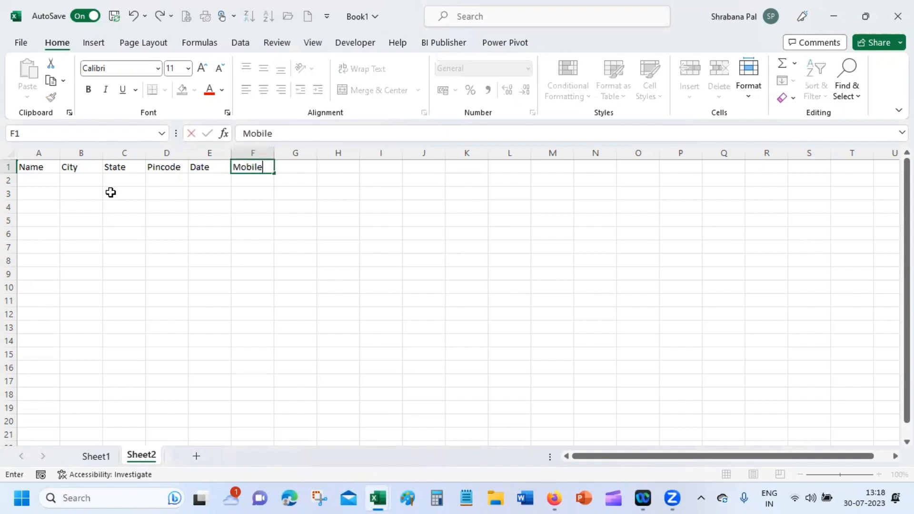
pyautogui.press('Return')
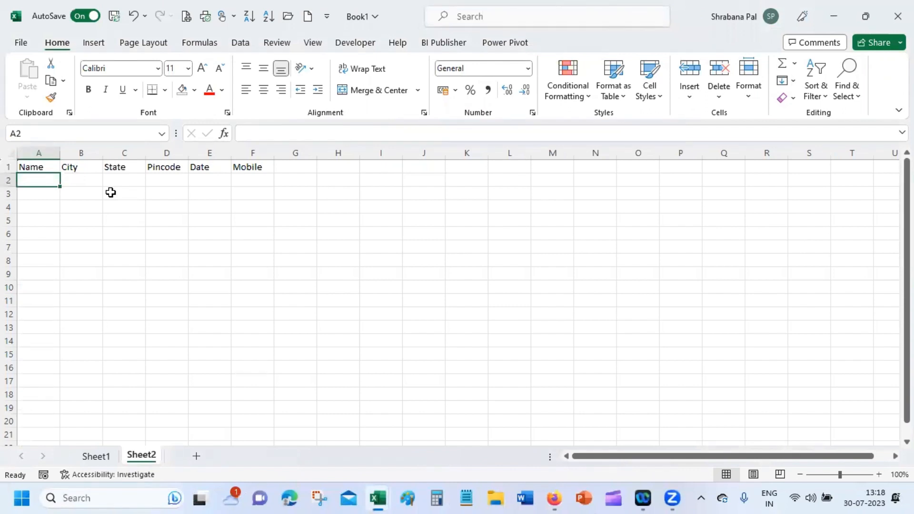
# Step: Enter the first contact's name, city Kolkata, state WB and pincode 68 in A2:D2
pyautogui.write('S')
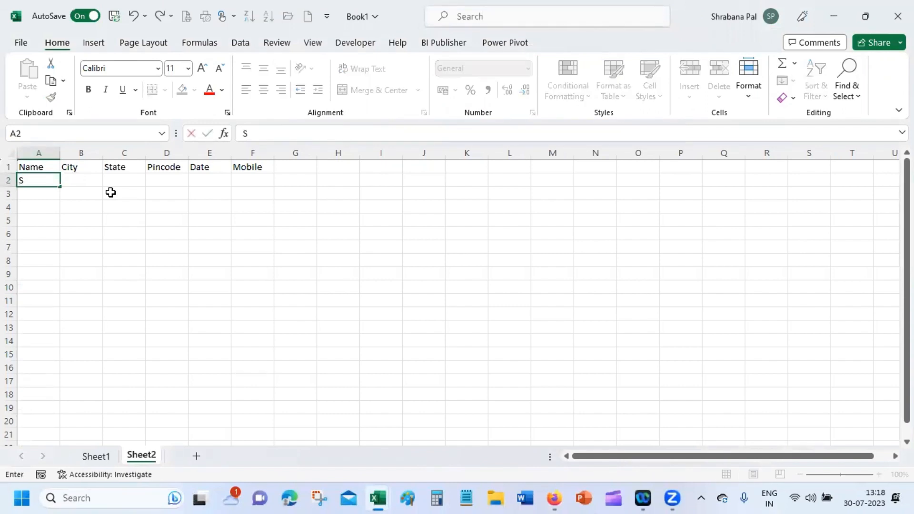
pyautogui.write('ourav')
pyautogui.press('Tab')
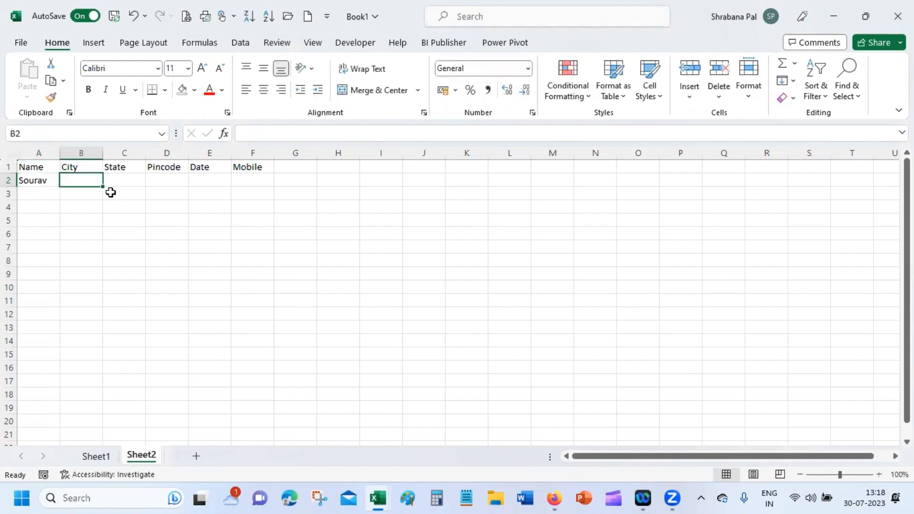
pyautogui.write('Kolkata')
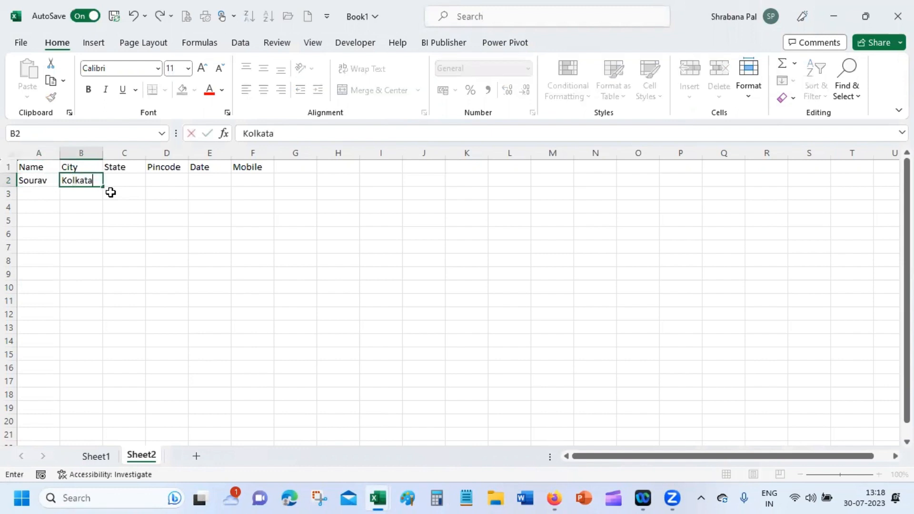
pyautogui.press('Tab')
pyautogui.write('WB')
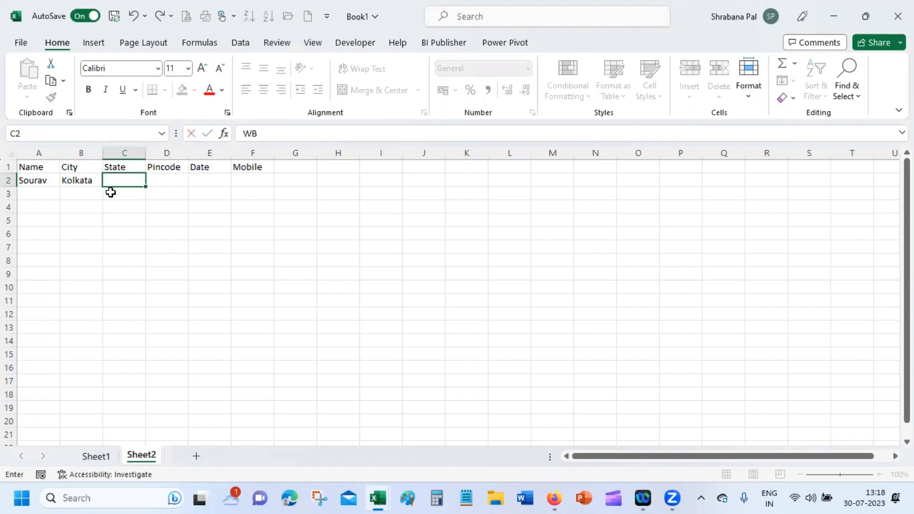
pyautogui.press('Tab')
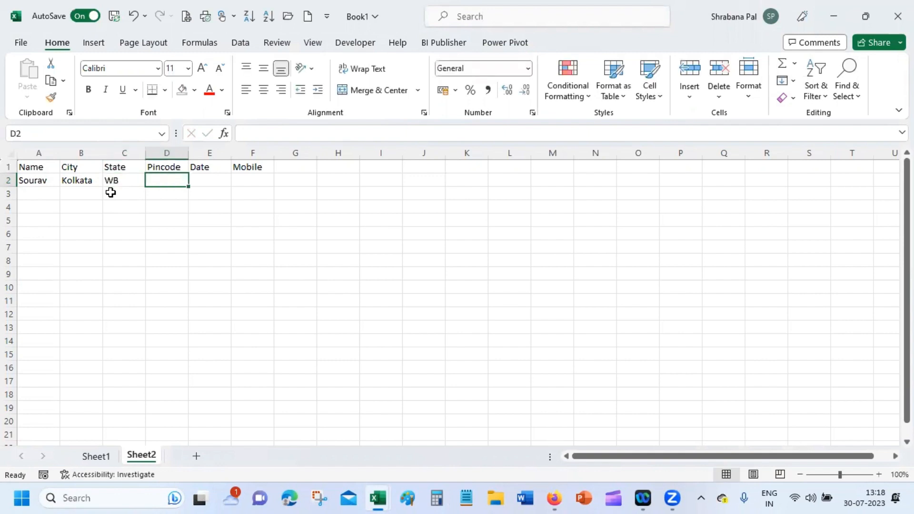
pyautogui.write('68')
pyautogui.press('Tab')
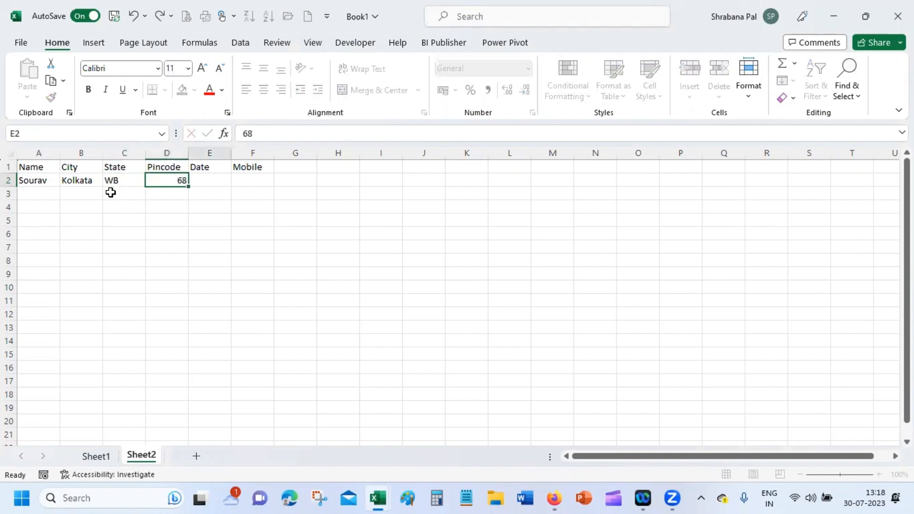
# Step: Enter the date 01-01-2023 and the contact's mobile number in E2:F2
pyautogui.write('1/1/')
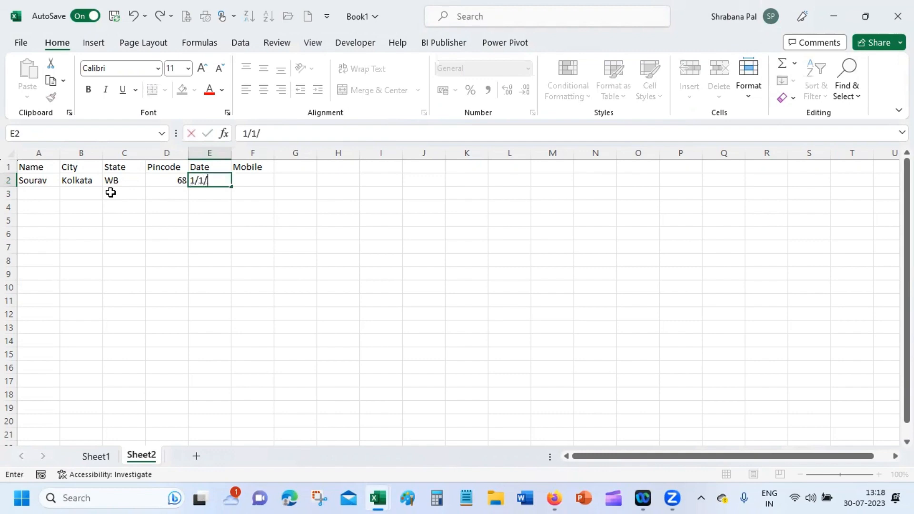
pyautogui.write('1')
pyautogui.press('BackSpace')
pyautogui.write('11')
pyautogui.press('BackSpace')
pyautogui.press('BackSpace')
pyautogui.write('23')
pyautogui.press('Tab')
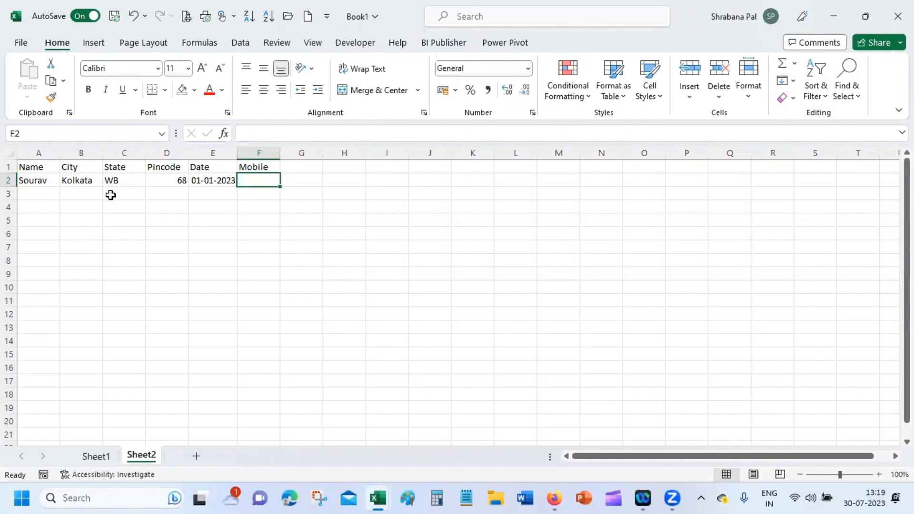
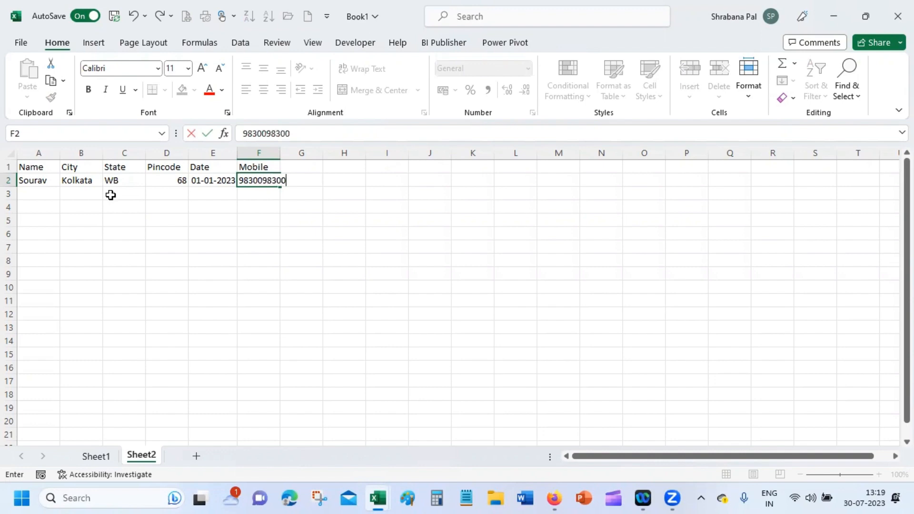
pyautogui.press('Return')
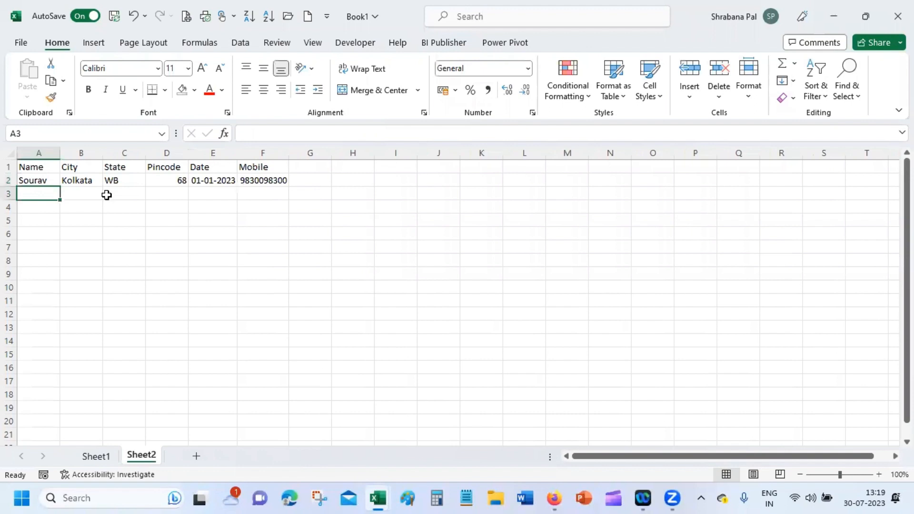
# Step: Enter the second contact's name, Kolkatta, WestBengal and pincode 700 068 in row 3
pyautogui.write('Saurabh')
pyautogui.press('Tab')
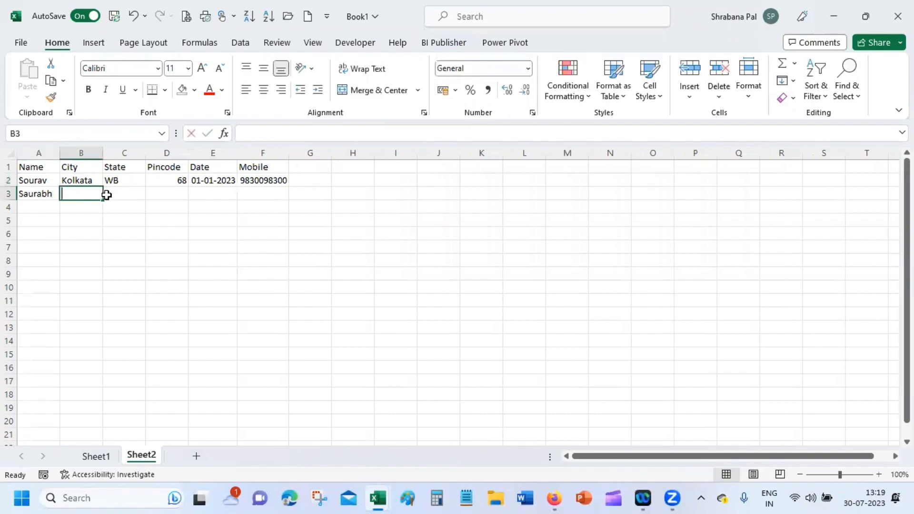
pyautogui.write('Kolkatta')
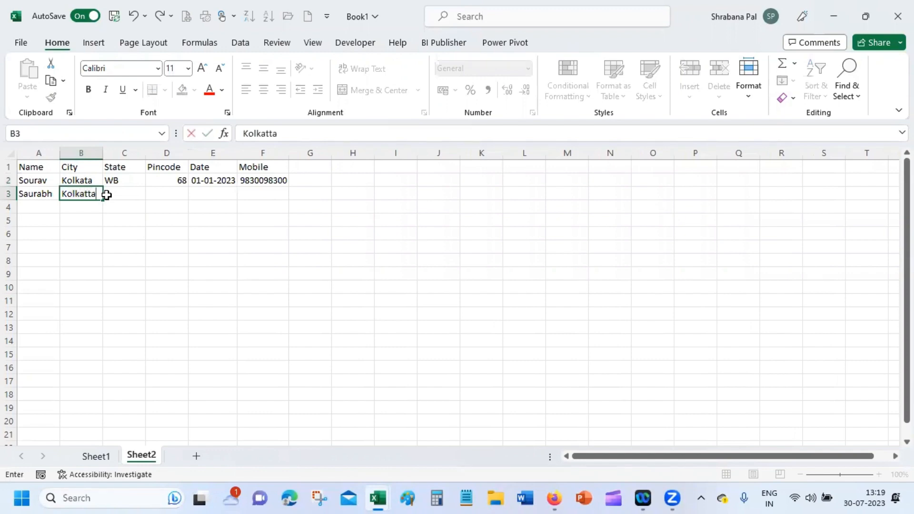
pyautogui.press('Tab')
pyautogui.write('W')
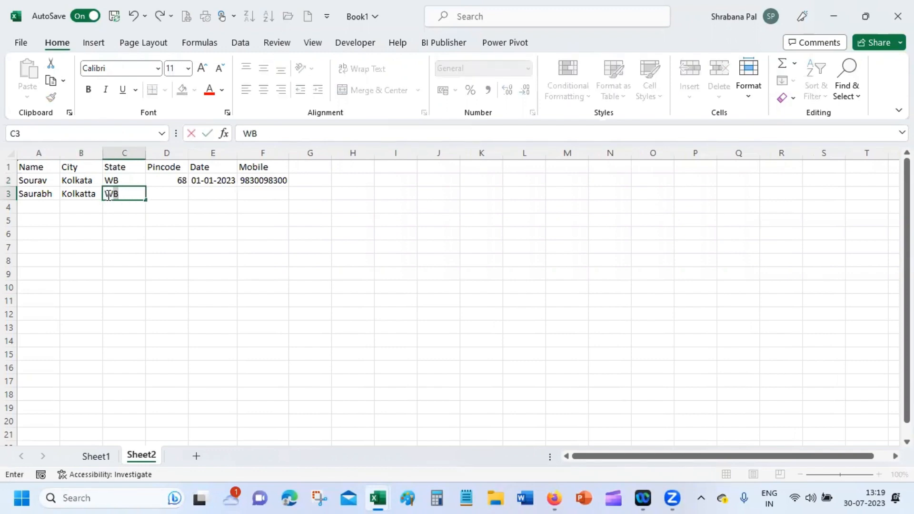
pyautogui.write('estBengal')
pyautogui.press('Tab')
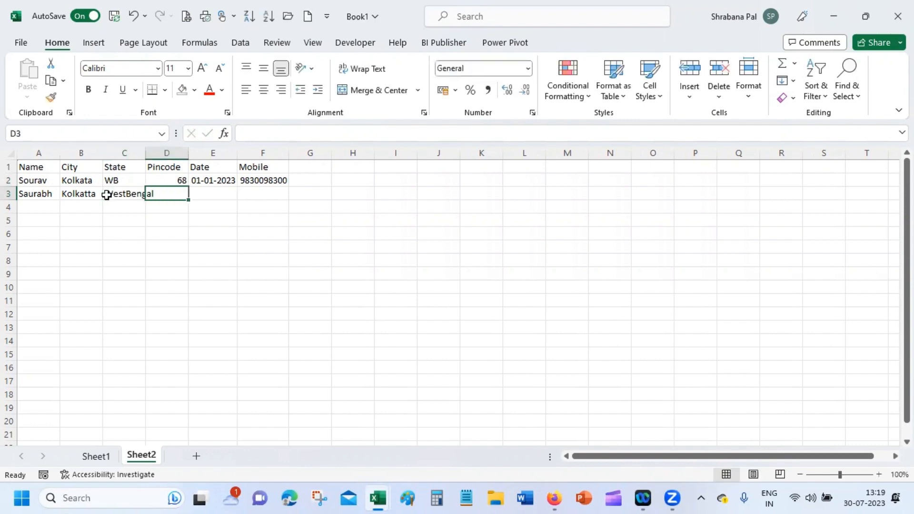
pyautogui.write('700')
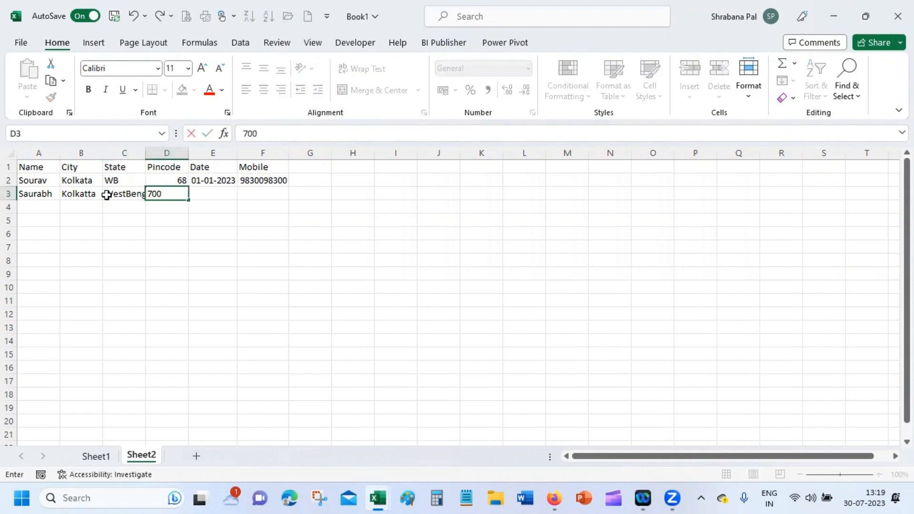
pyautogui.write(' 068')
pyautogui.press('Tab')
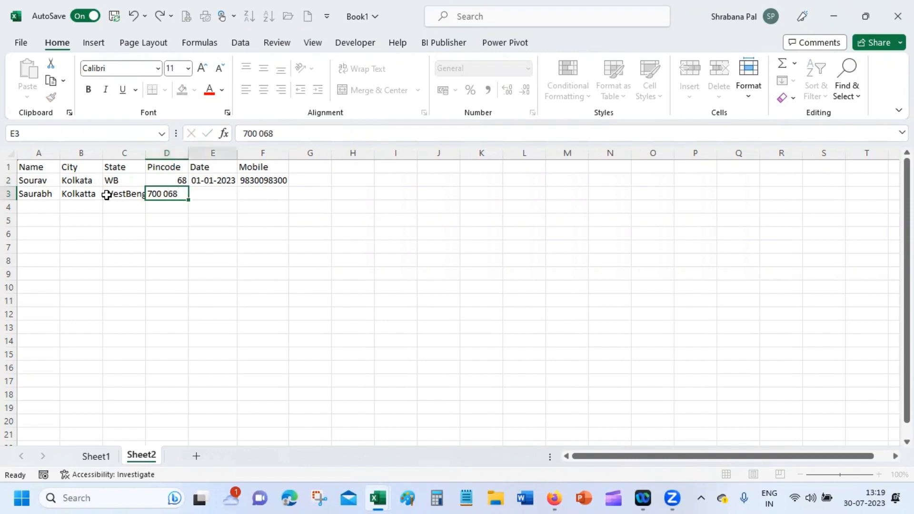
# Step: Enter date 1/1/22 and the +91 mobile number in E3:F3
pyautogui.write('1')
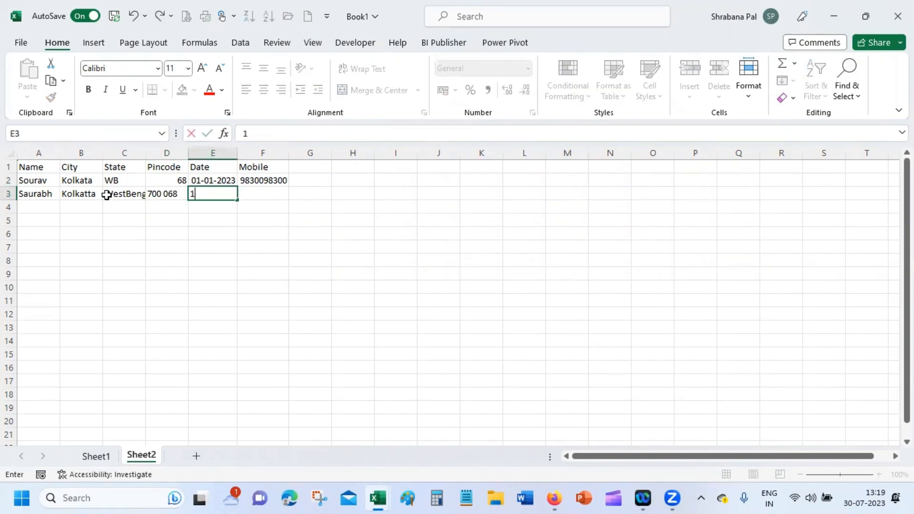
pyautogui.write('/1/22')
pyautogui.press('Tab')
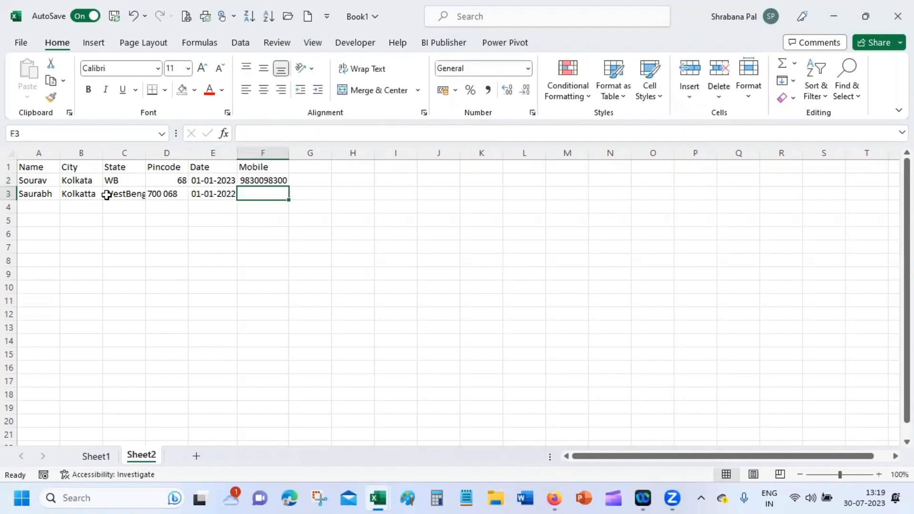
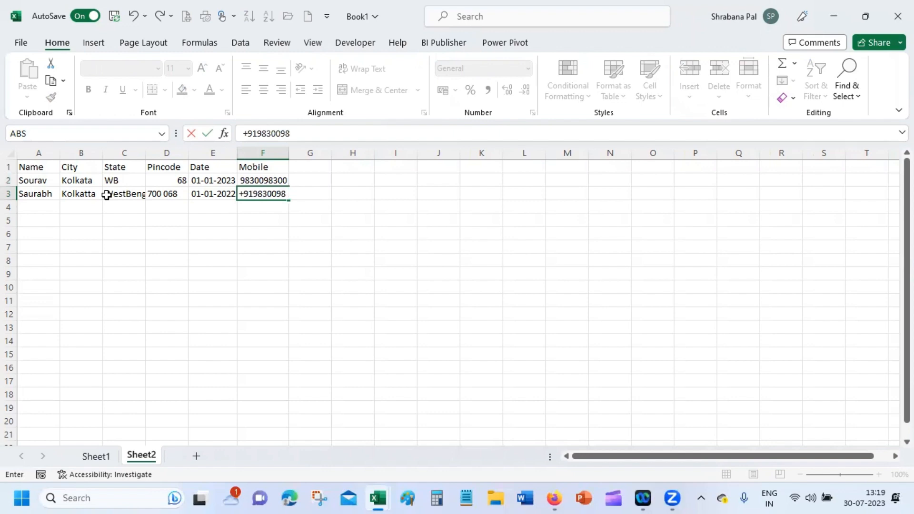
pyautogui.press('Return')
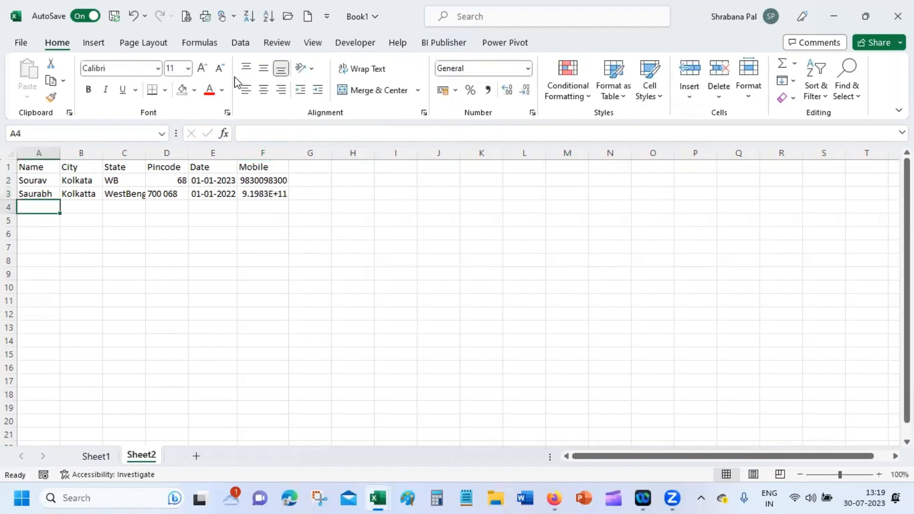
# Step: Widen the Mobile column, then enter the third contact's name, city KOL and state Bengal
pyautogui.moveTo(287, 152); pyautogui.dragTo(316, 153)
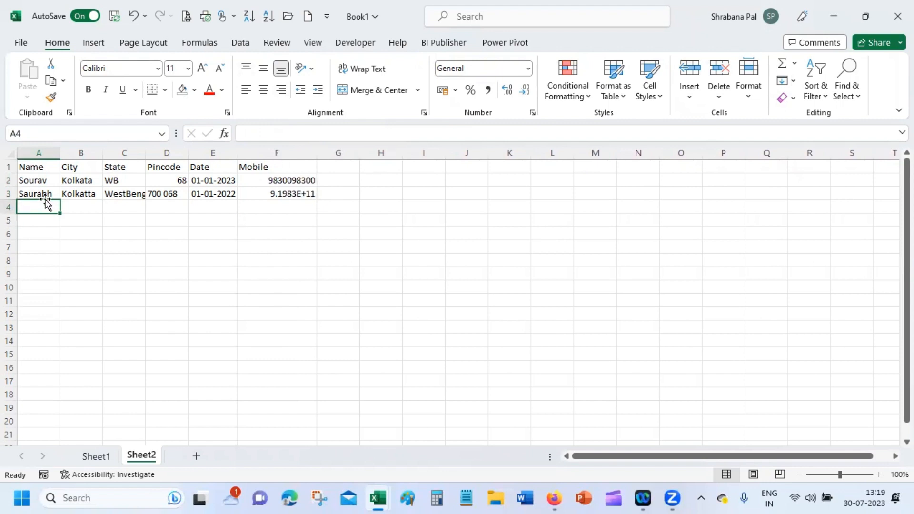
pyautogui.write('S')
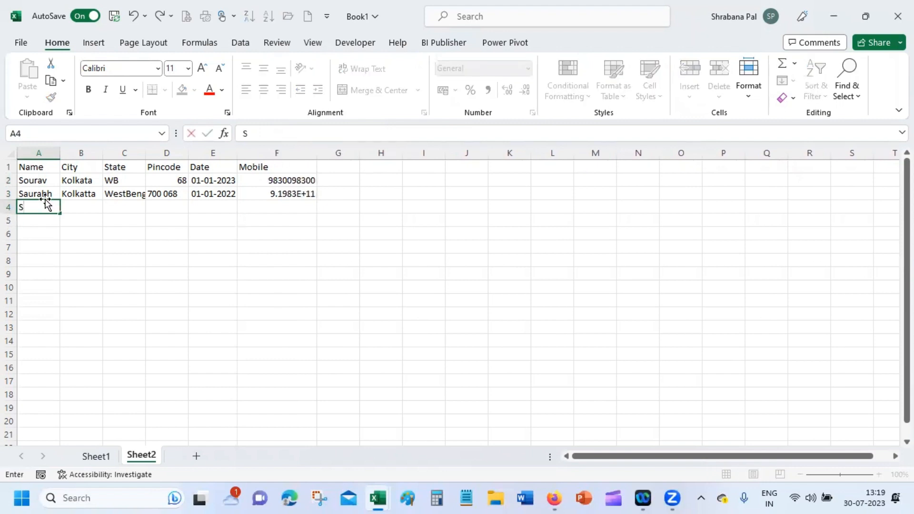
pyautogui.write('aurav')
pyautogui.press('Tab')
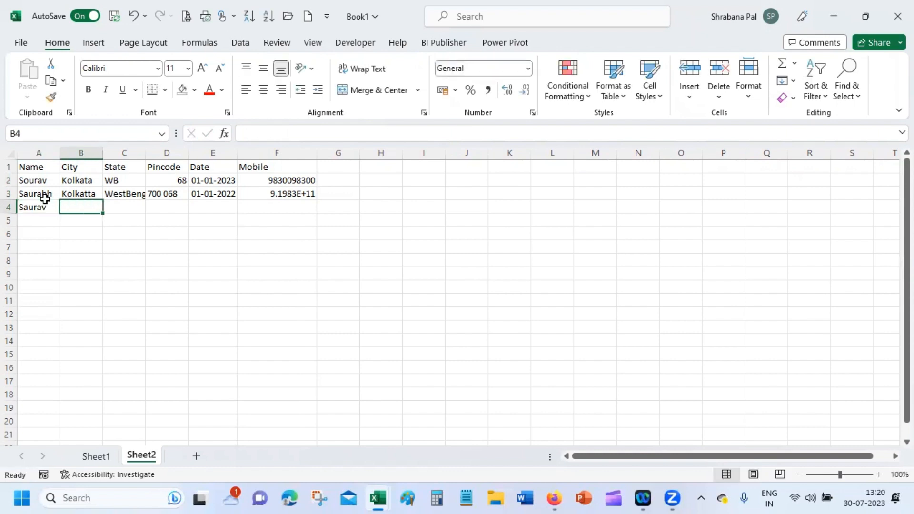
pyautogui.write('KOL')
pyautogui.press('Tab')
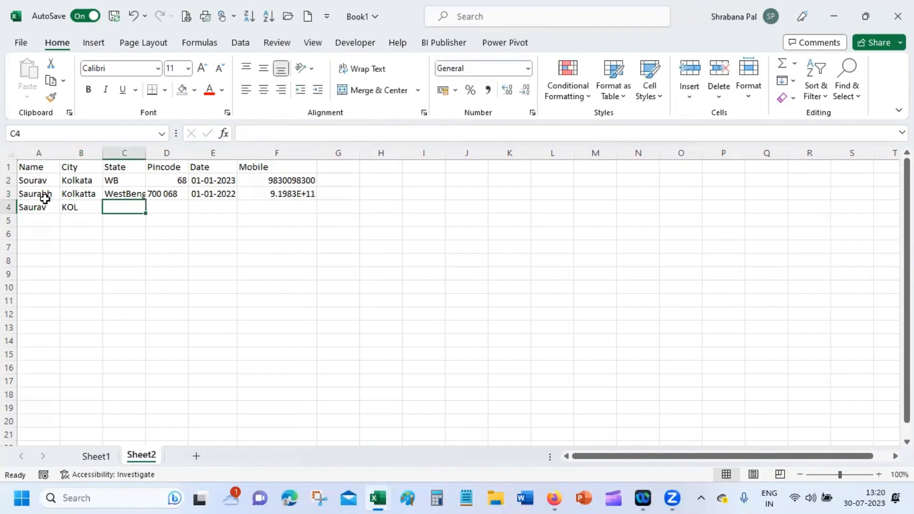
pyautogui.write('West')
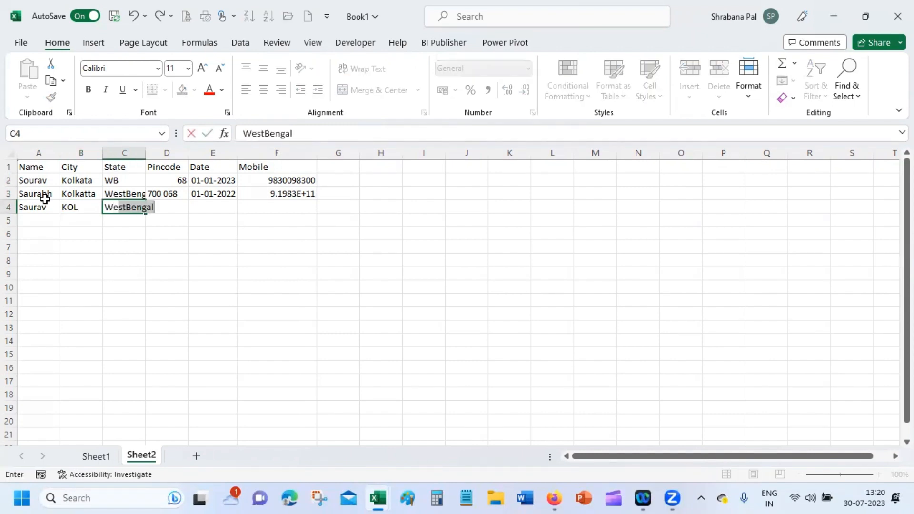
pyautogui.press('BackSpace')
pyautogui.press('BackSpace')
pyautogui.press('BackSpace')
pyautogui.press('BackSpace')
pyautogui.press('BackSpace')
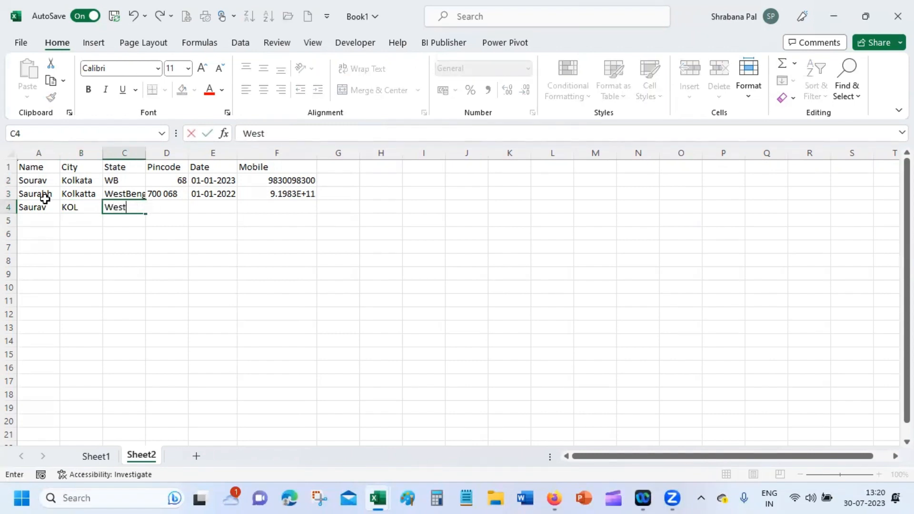
pyautogui.write('Bengal')
pyautogui.press('Tab')
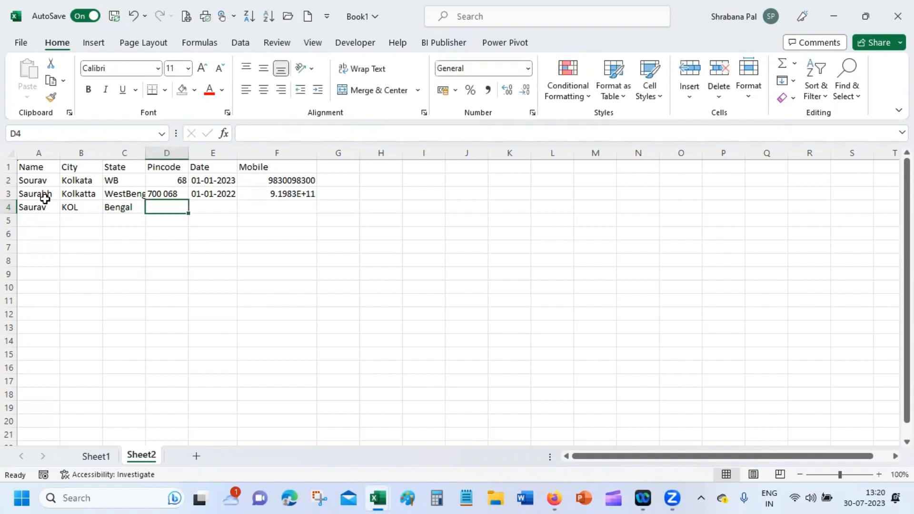
# Step: Enter pincode 700068, date 1st Jan 2023 and the +91-prefixed mobile number in row 4
pyautogui.write('70006')
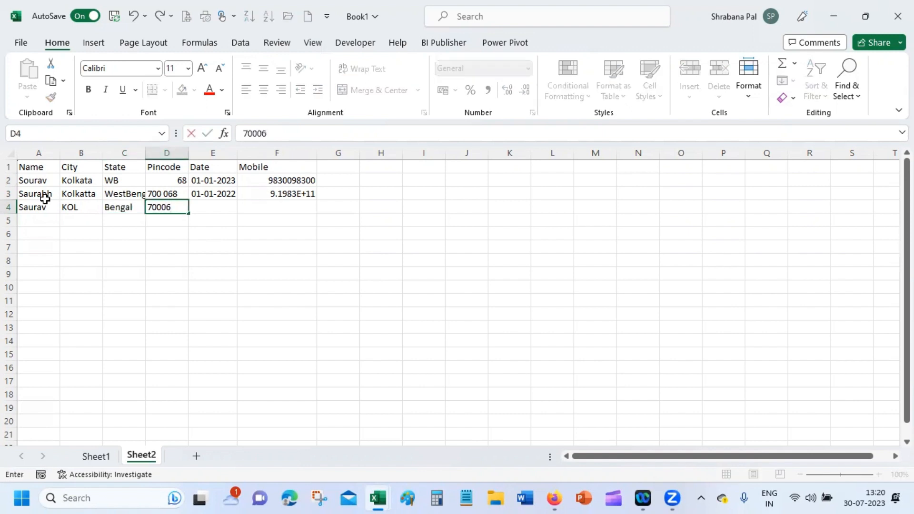
pyautogui.write('8')
pyautogui.press('Tab')
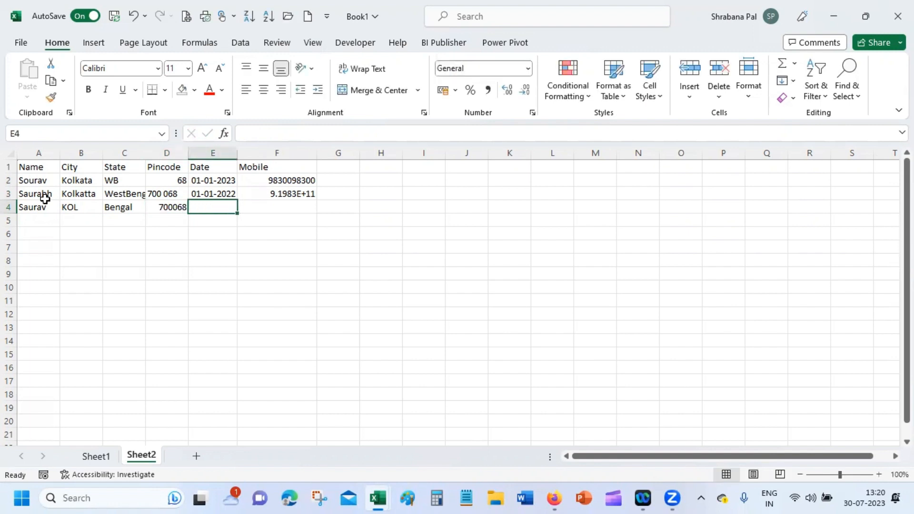
pyautogui.write('3')
pyautogui.press('BackSpace')
pyautogui.write('1')
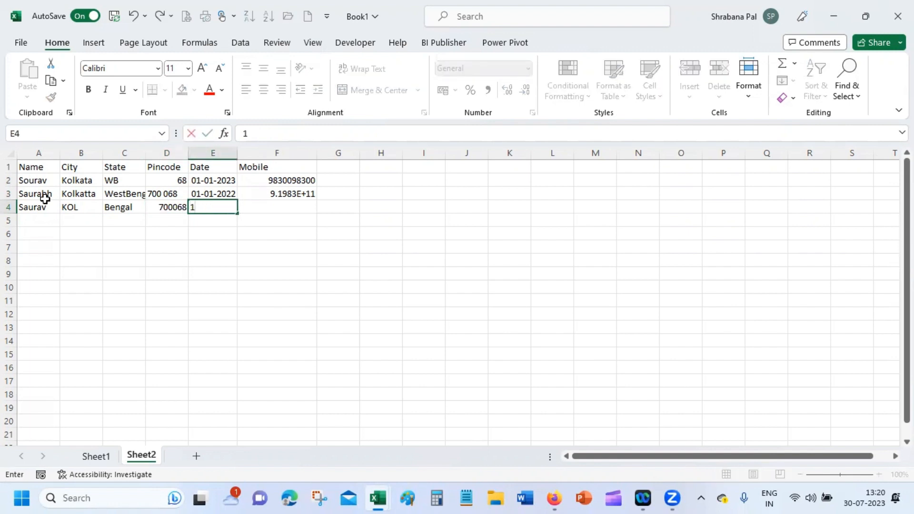
pyautogui.press('BackSpace')
pyautogui.write('1st Ma')
pyautogui.press('BackSpace')
pyautogui.press('BackSpace')
pyautogui.write('Jan 2023')
pyautogui.press('Tab')
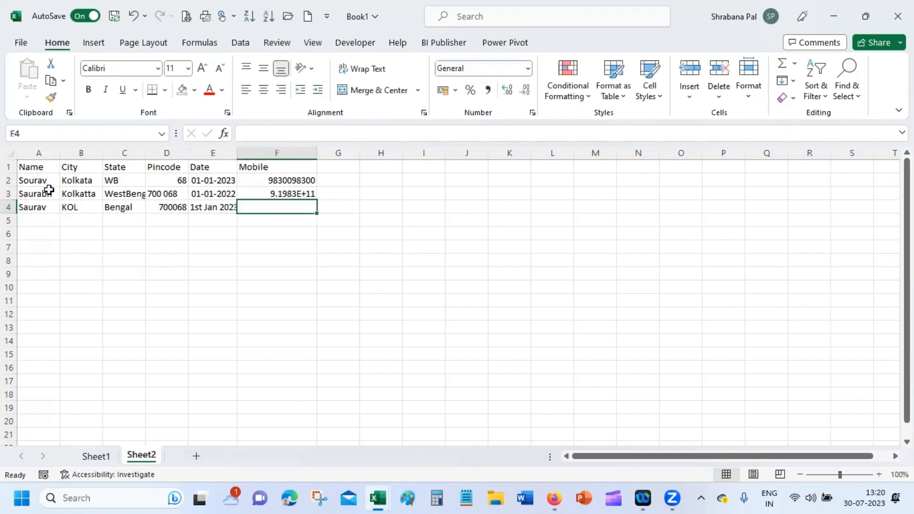
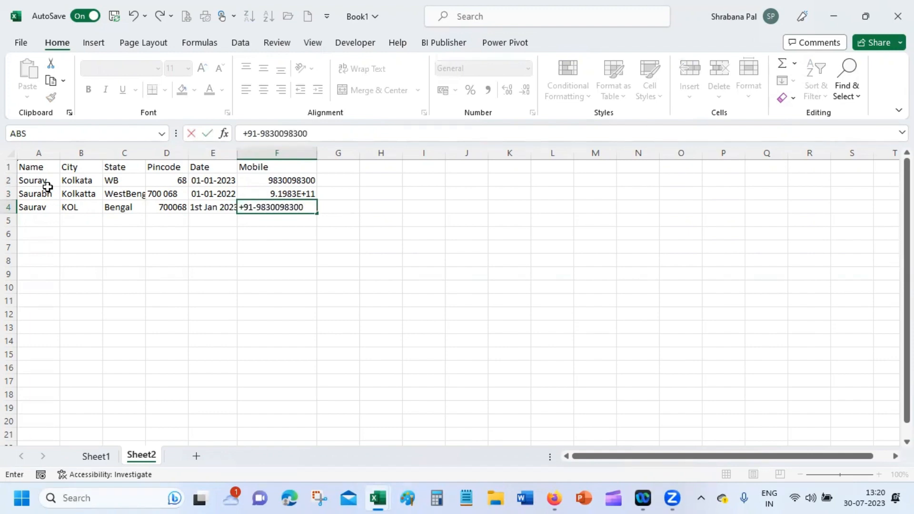
pyautogui.press('Return')
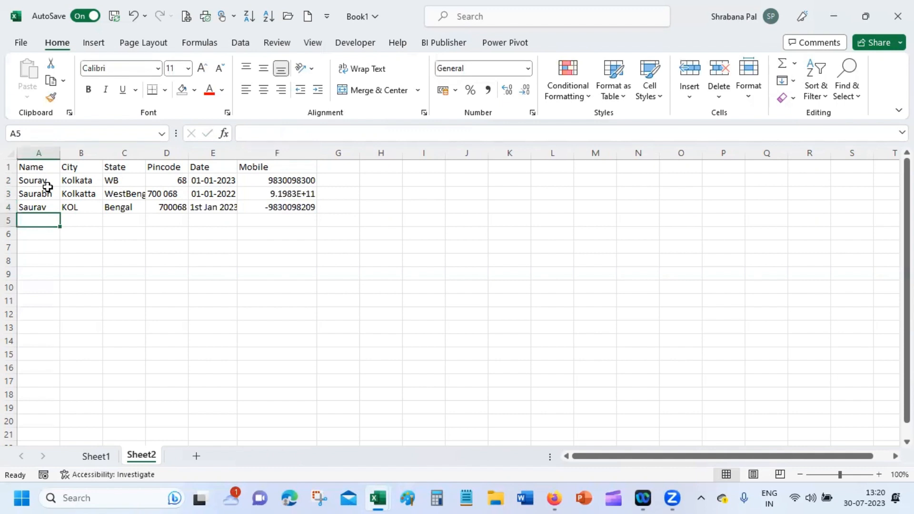
# Step: AutoFit column C to WestBengal, narrow the Pincode column, and review the entries before moving to row 5
pyautogui.doubleClick(146, 152)
pyautogui.moveTo(199, 152); pyautogui.dragTo(194, 153)
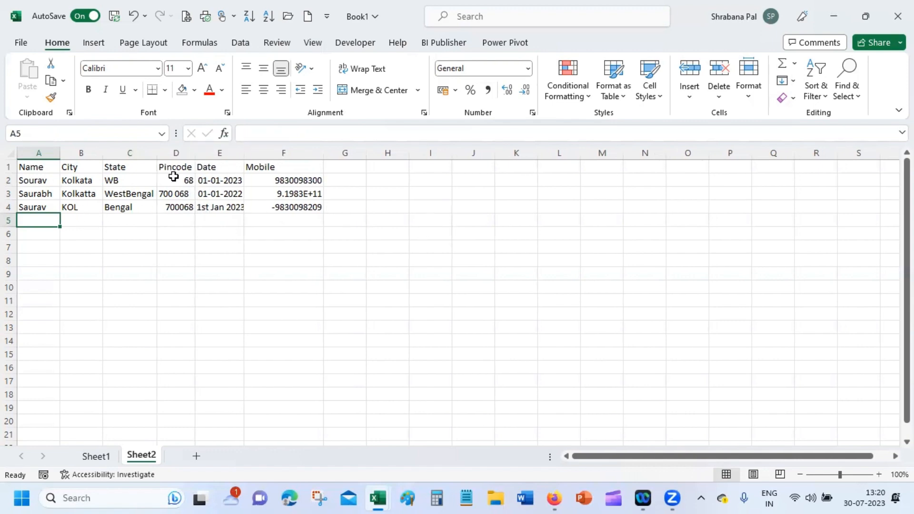
pyautogui.moveTo(76, 181); pyautogui.dragTo(81, 220)
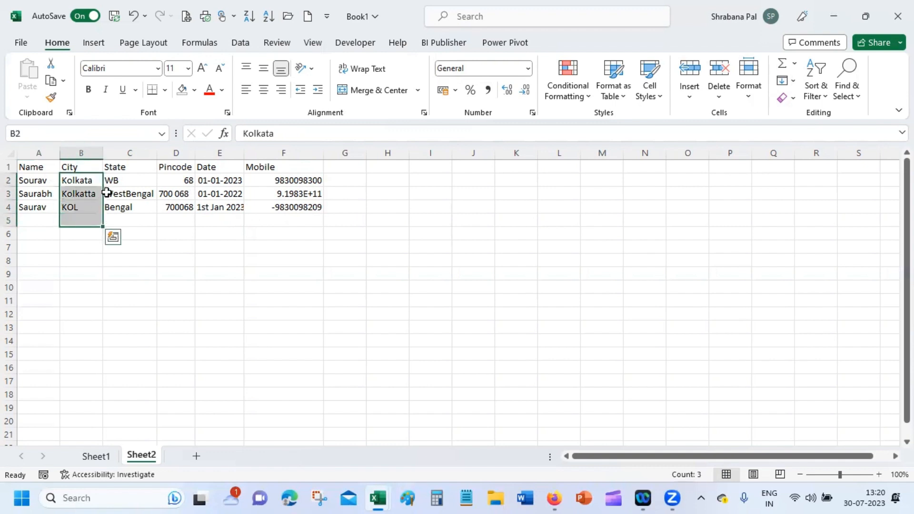
pyautogui.moveTo(124, 177); pyautogui.dragTo(129, 223)
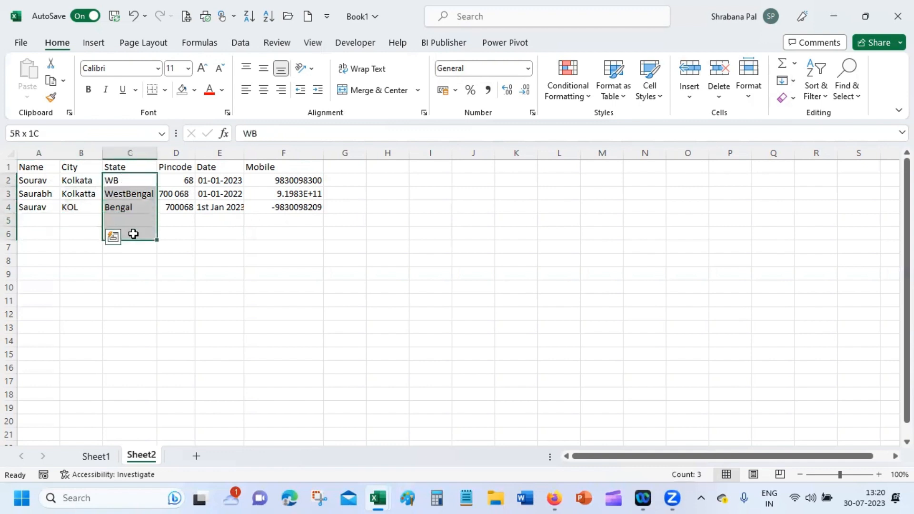
pyautogui.click(184, 179)
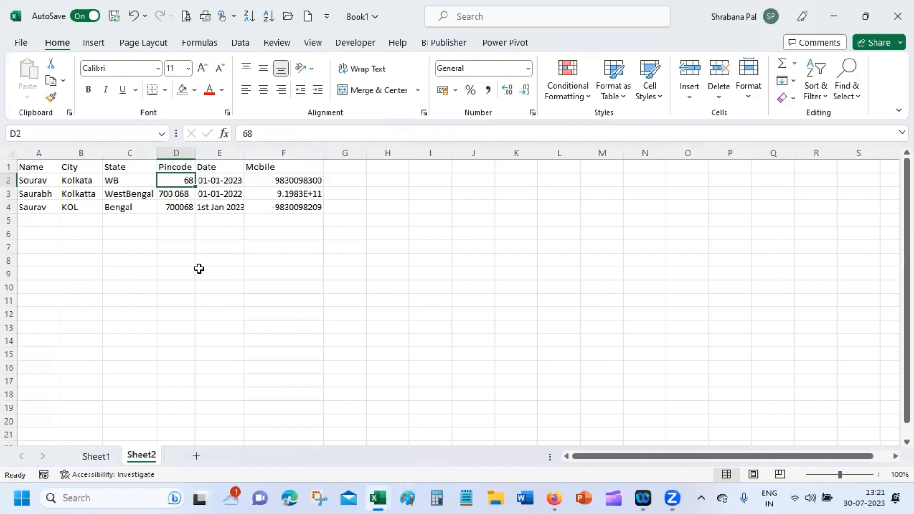
pyautogui.click(78, 182)
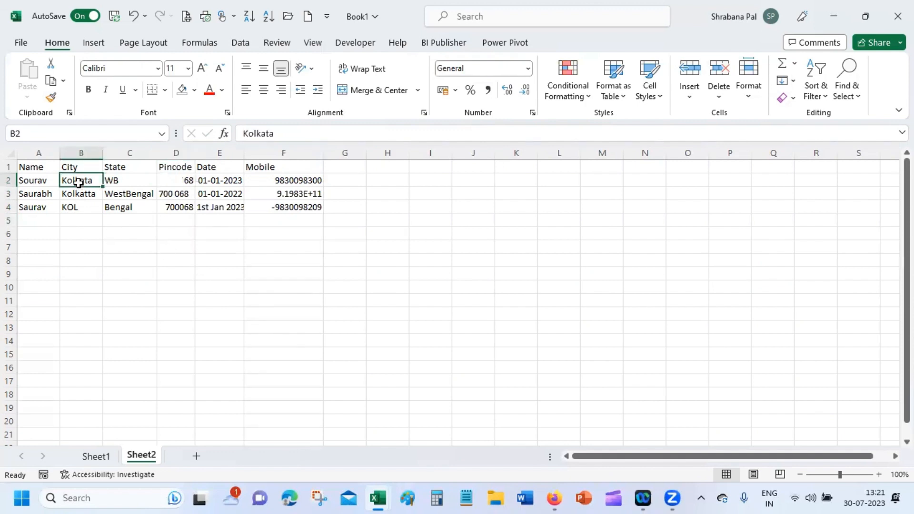
pyautogui.click(49, 223)
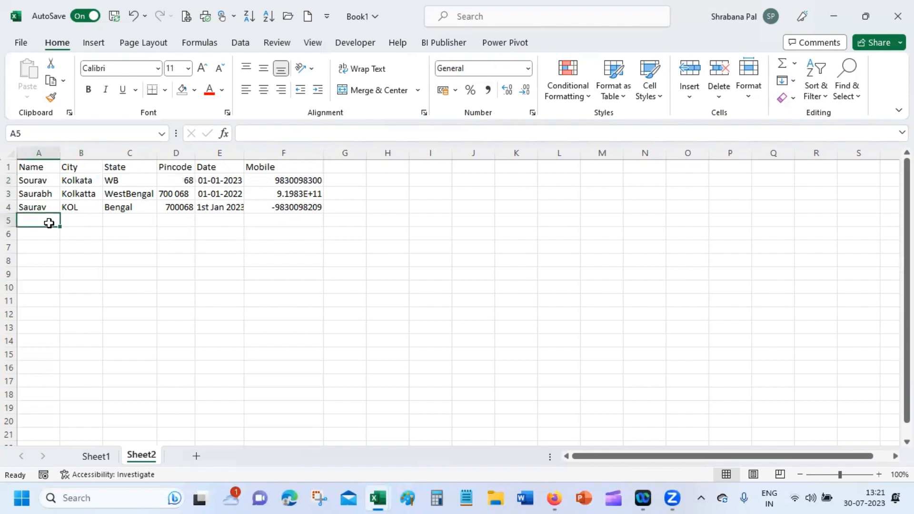
# Step: Enter the fourth contact's name, city Mum, state Mhaa and pincode 500001 in row 5
pyautogui.write('Ramesh')
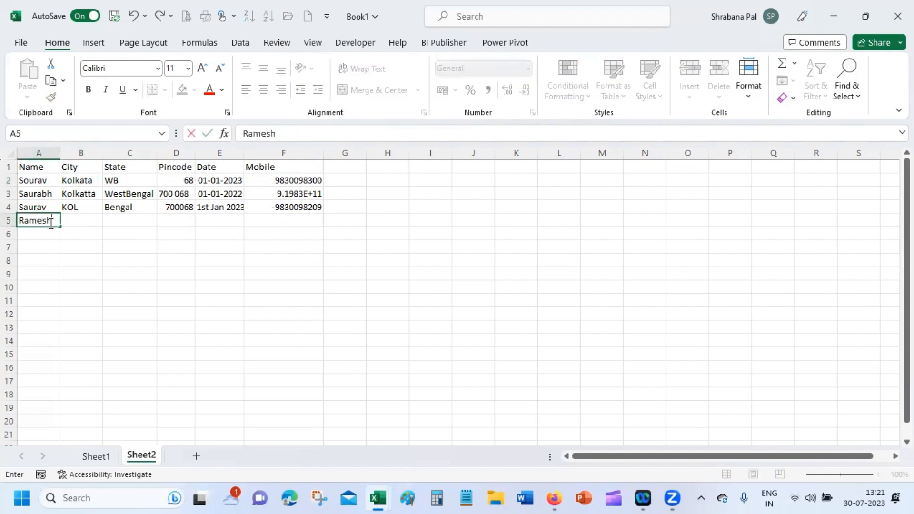
pyautogui.press('Tab')
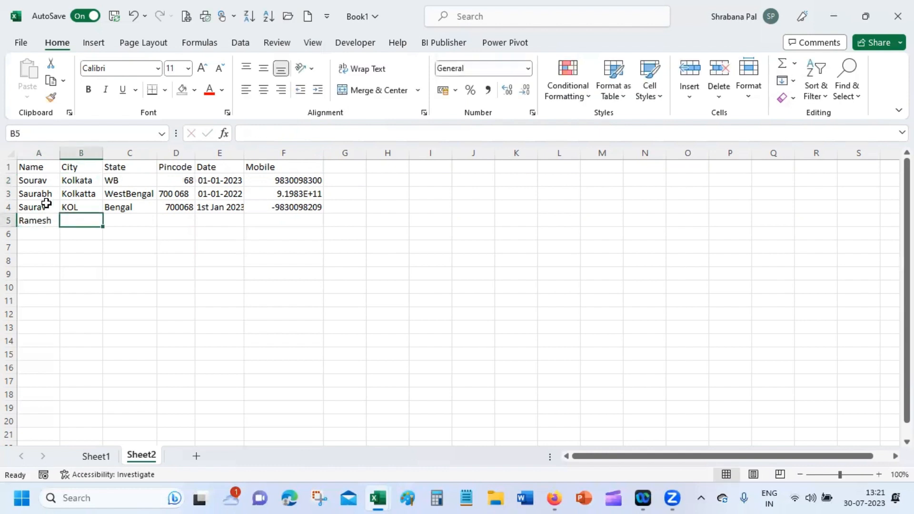
pyautogui.write('Mum')
pyautogui.press('Tab')
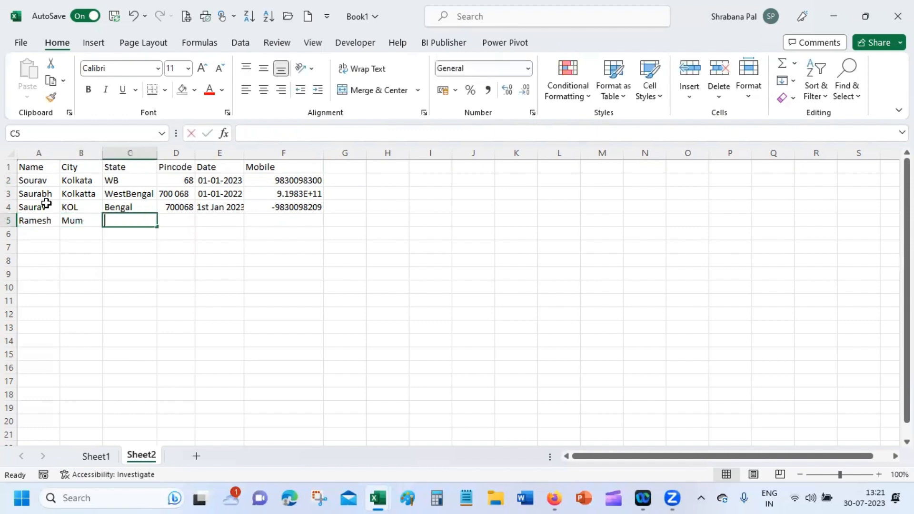
pyautogui.write('Mhaa')
pyautogui.press('Tab')
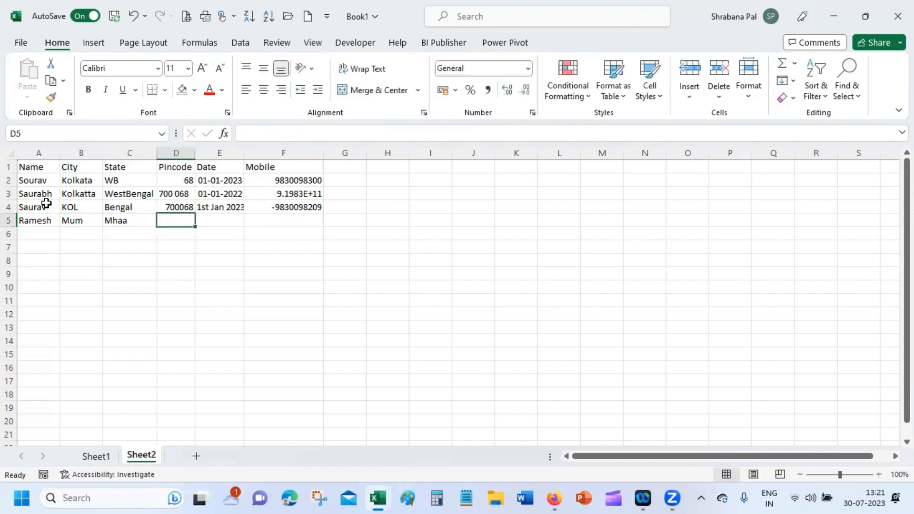
pyautogui.write('6')
pyautogui.press('BackSpace')
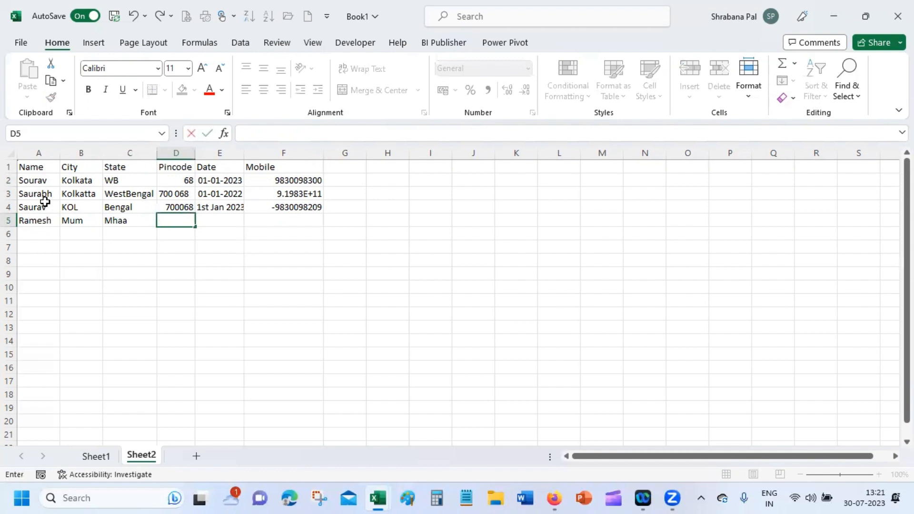
pyautogui.write('500001')
pyautogui.press('Tab')
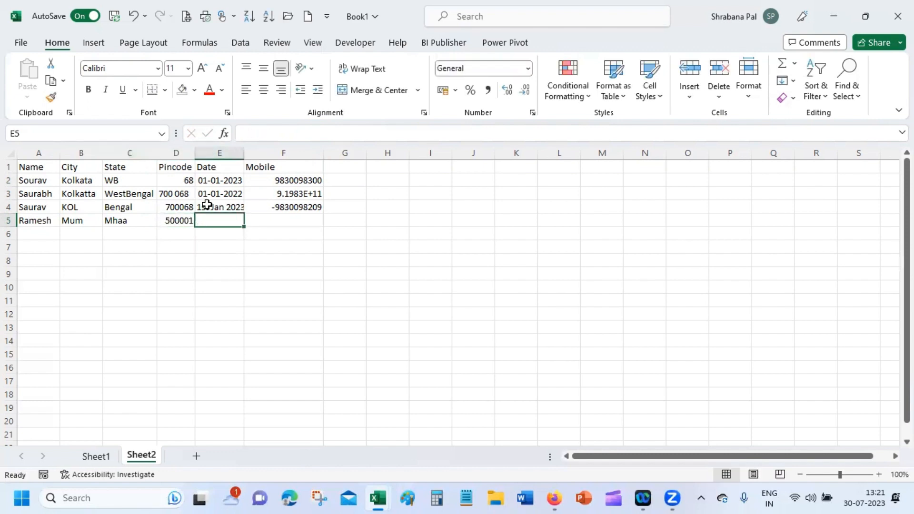
# Step: Fill row 4's date and mobile down into row 5 with Ctrl+D
pyautogui.moveTo(204, 205); pyautogui.dragTo(292, 221)
pyautogui.hotkey('ctrl', 'd')
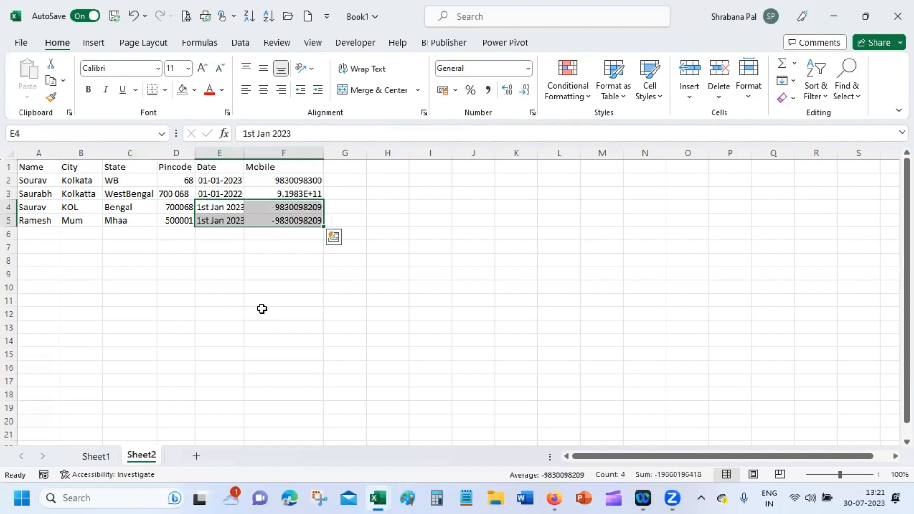
pyautogui.click(261, 310)
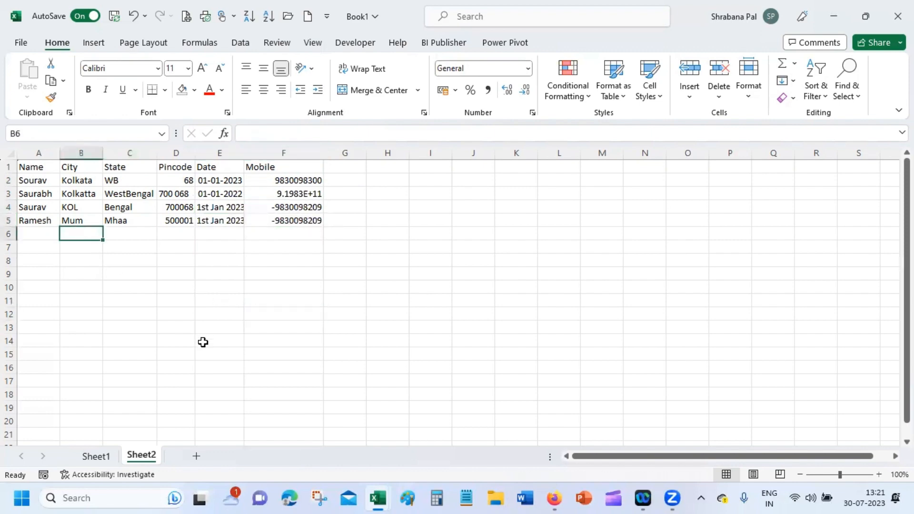
# Step: Type Mumbai, Chennai and Bangalore into B6:B8
pyautogui.write('Mumbai')
pyautogui.press('Return')
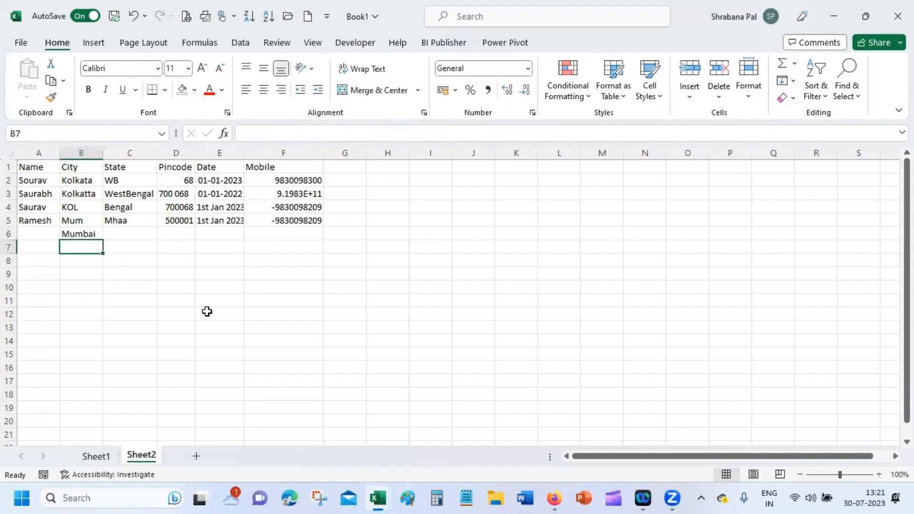
pyautogui.write('Chennai')
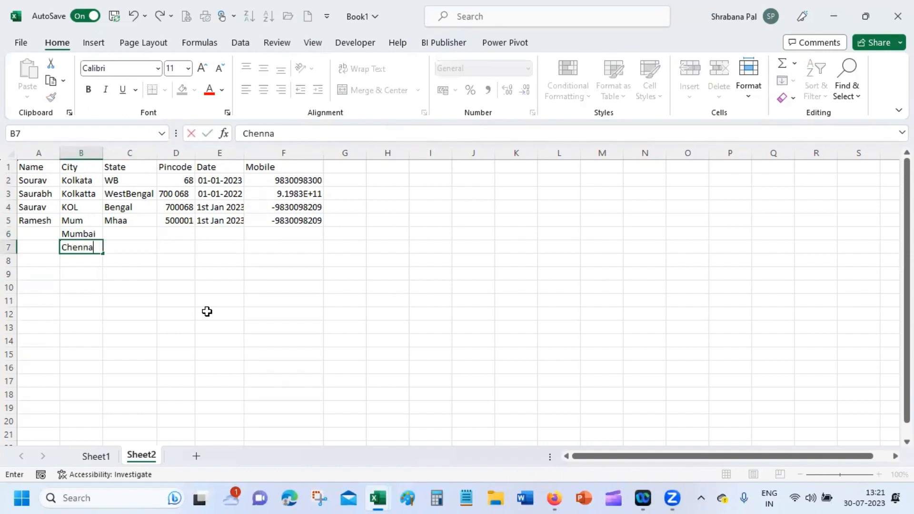
pyautogui.press('Return')
pyautogui.write('C')
pyautogui.press('BackSpace')
pyautogui.press('BackSpace')
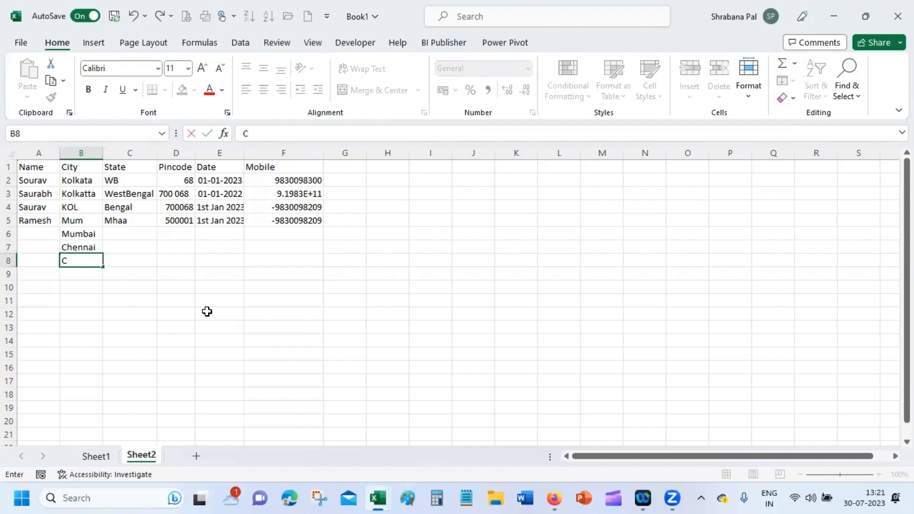
pyautogui.write('Bangla')
pyautogui.press('BackSpace')
pyautogui.press('BackSpace')
pyautogui.write('alore')
pyautogui.press('Return')
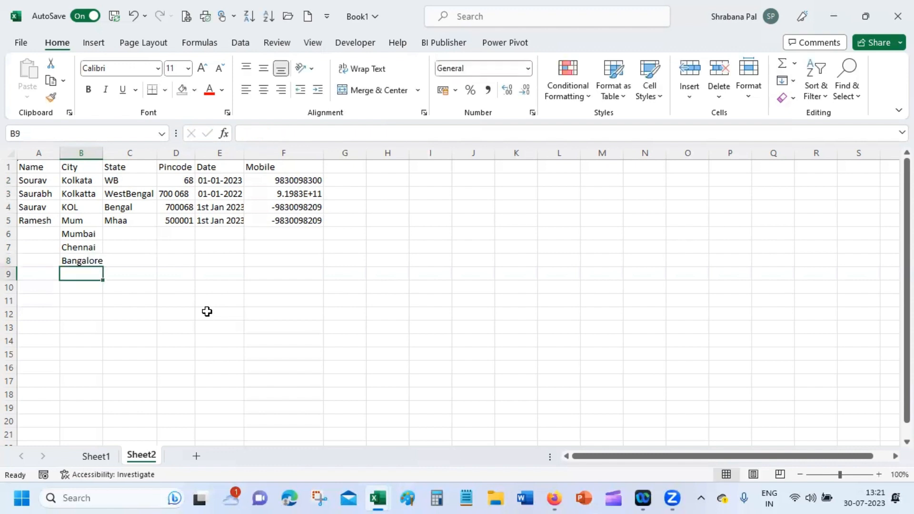
# Step: Add Bengaluru in B9, AutoFit column B, and select the City cells B2:B20
pyautogui.write('Bengaluru')
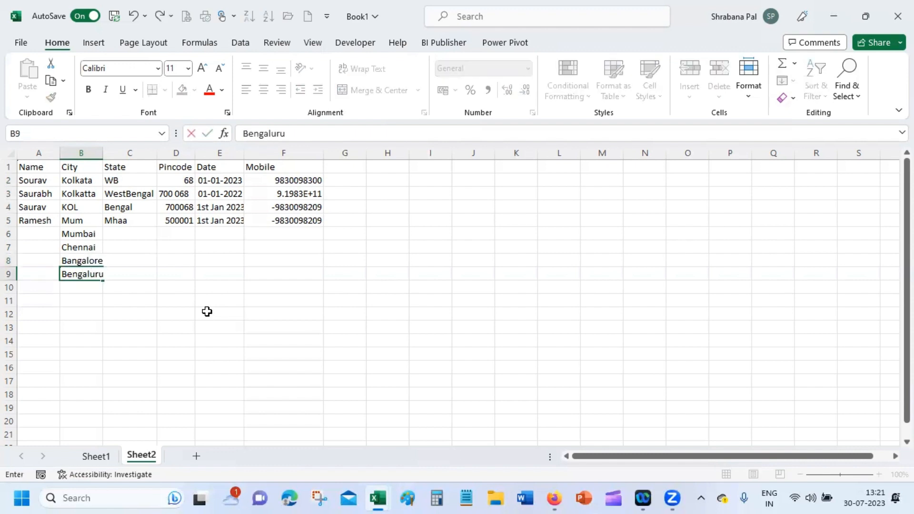
pyautogui.press('Return')
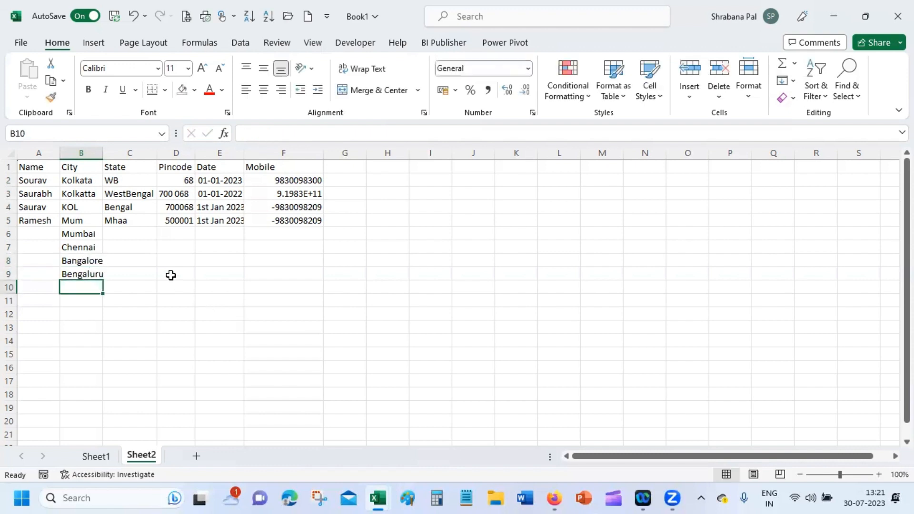
pyautogui.doubleClick(102, 153)
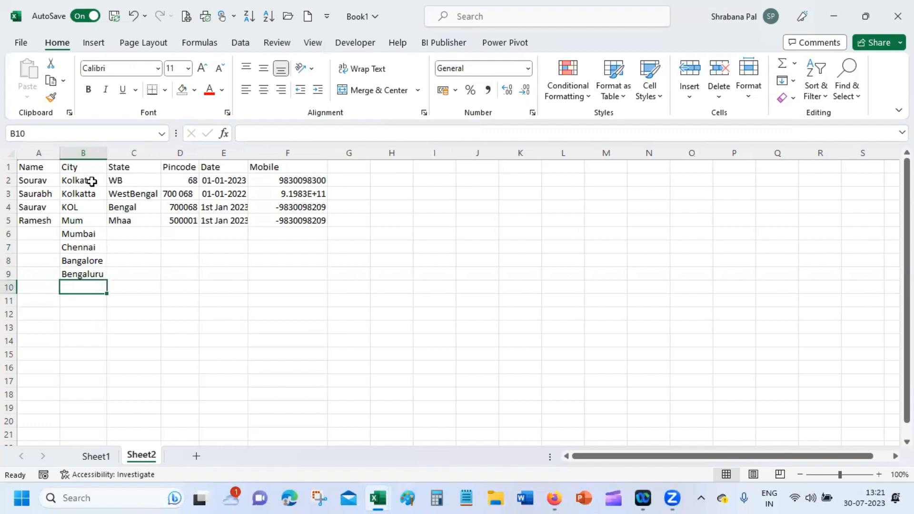
pyautogui.moveTo(90, 181); pyautogui.dragTo(97, 414)
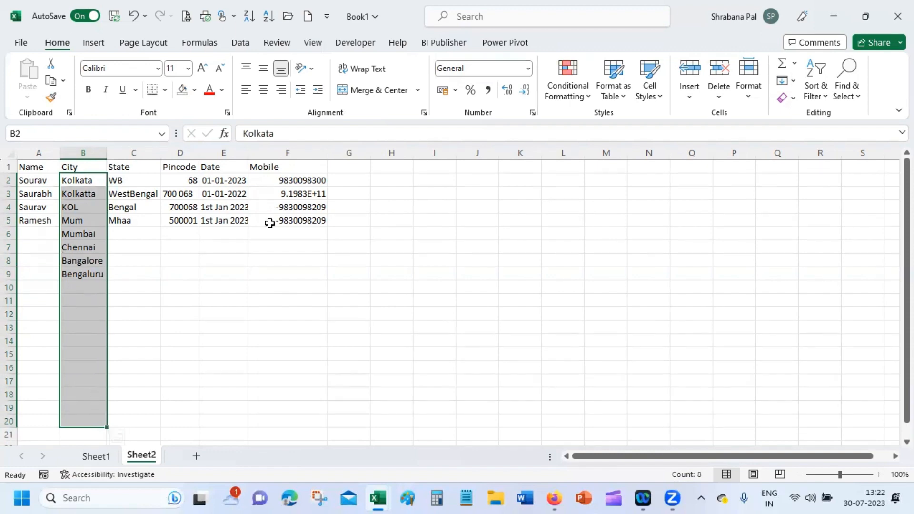
# Step: Apply List validation to B2:B20 with source Kolkata,Chennai,Mumbai,Bengaluru
pyautogui.click(252, 44)
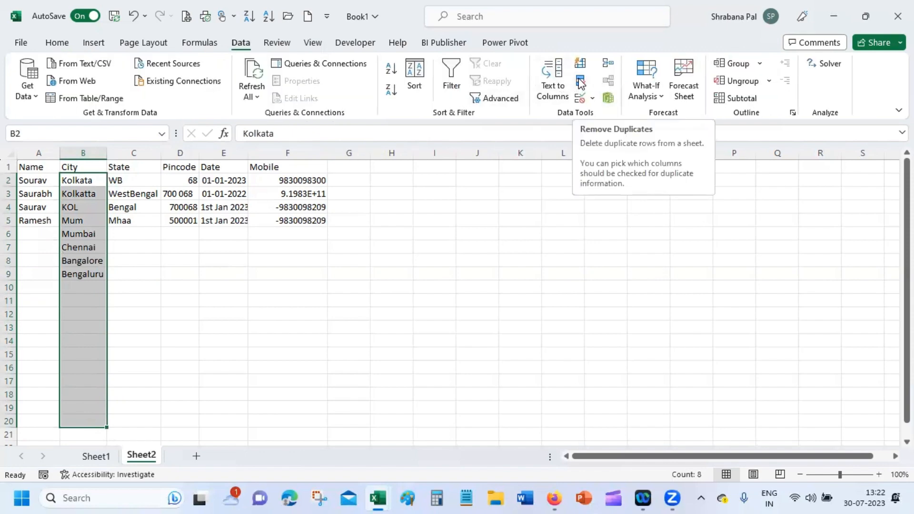
pyautogui.click(593, 99)
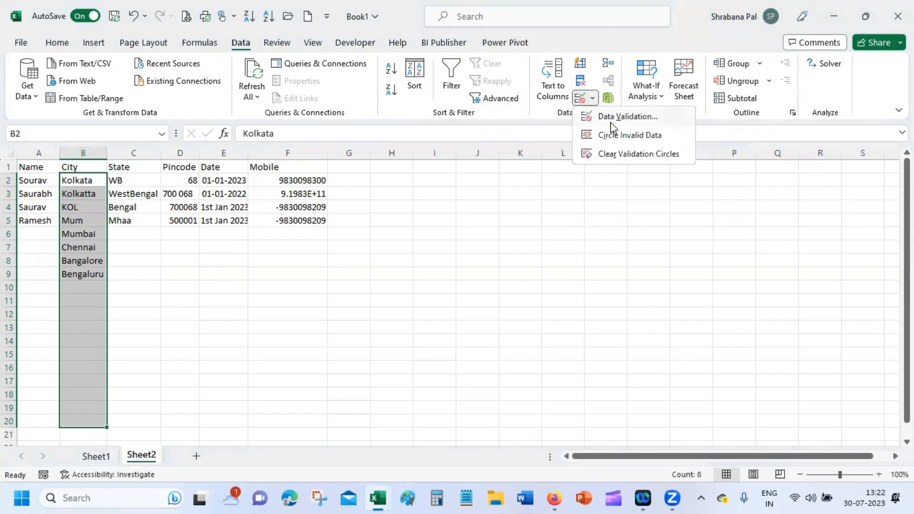
pyautogui.click(616, 119)
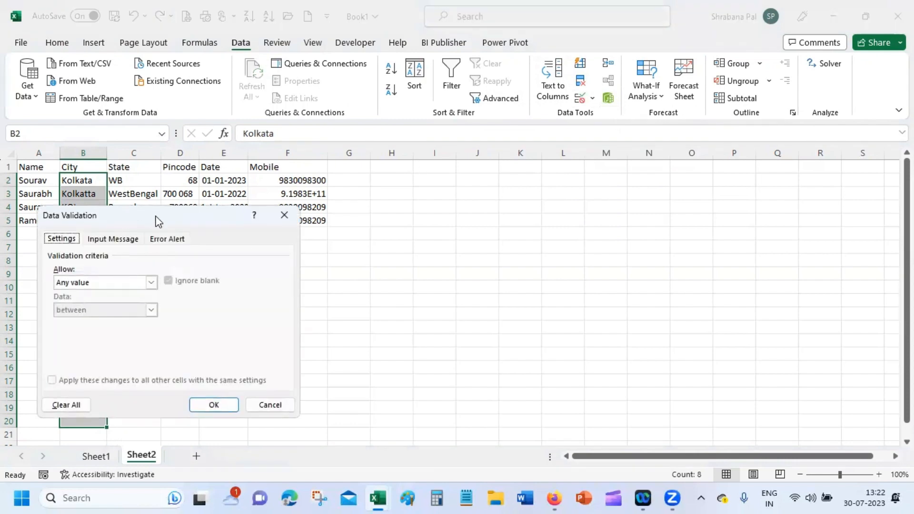
pyautogui.moveTo(159, 221); pyautogui.dragTo(711, 202)
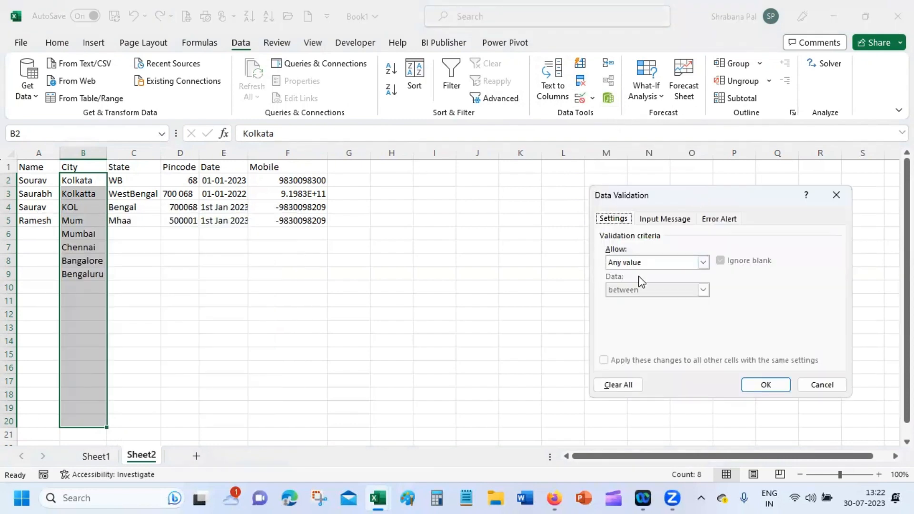
pyautogui.click(648, 263)
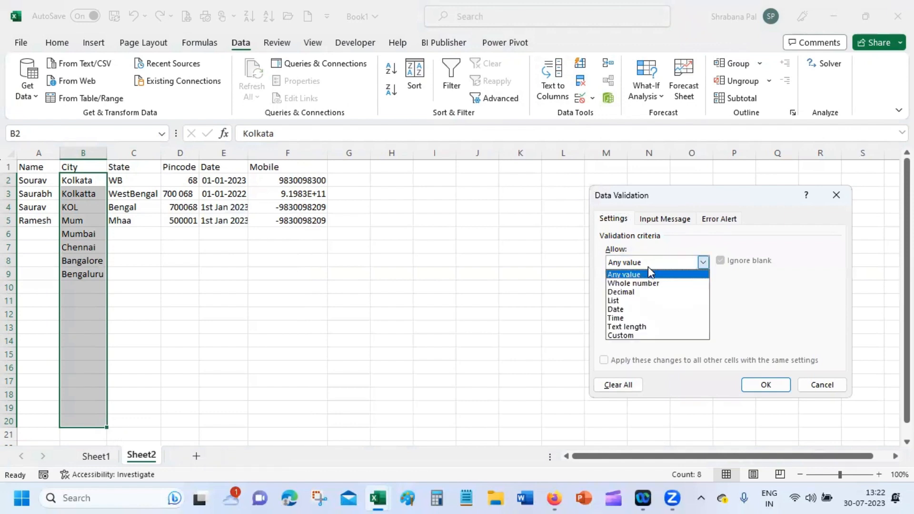
pyautogui.click(641, 300)
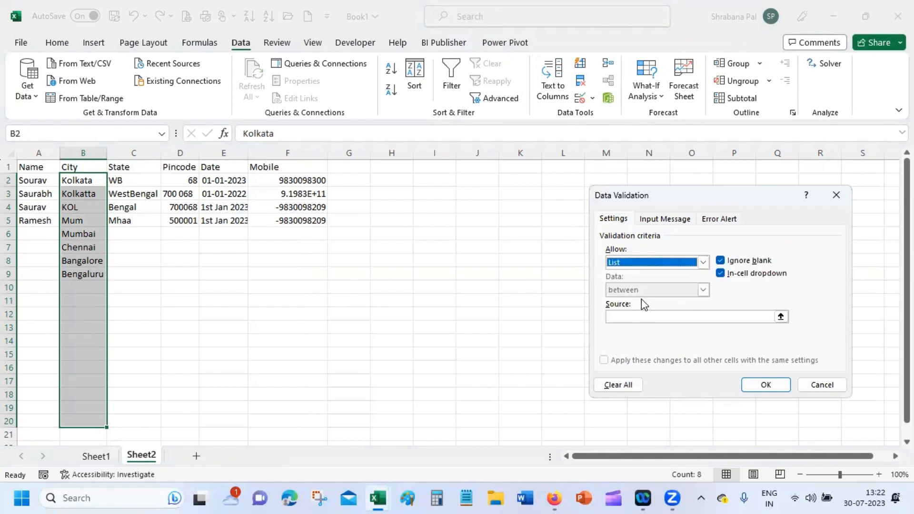
pyautogui.click(636, 317)
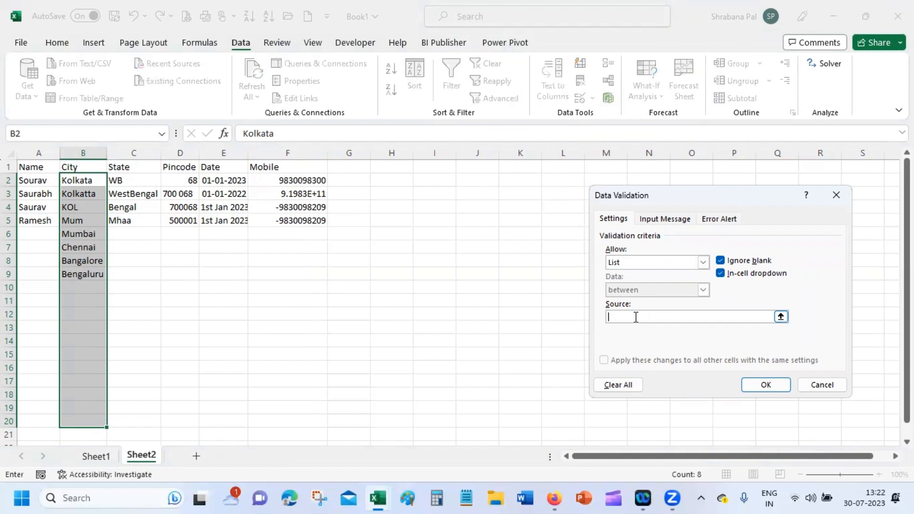
pyautogui.write('Kolkata,Chennai,Mumbai,')
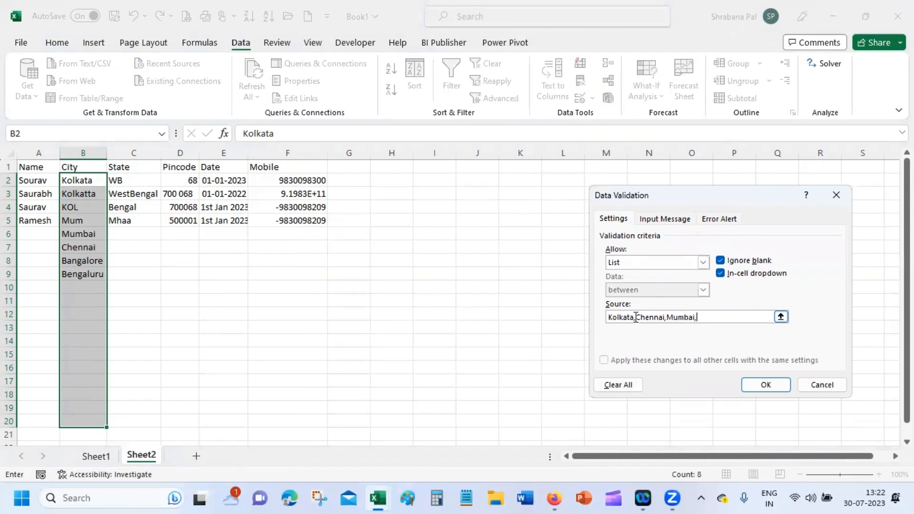
pyautogui.write('Bengaluru')
pyautogui.click(757, 385)
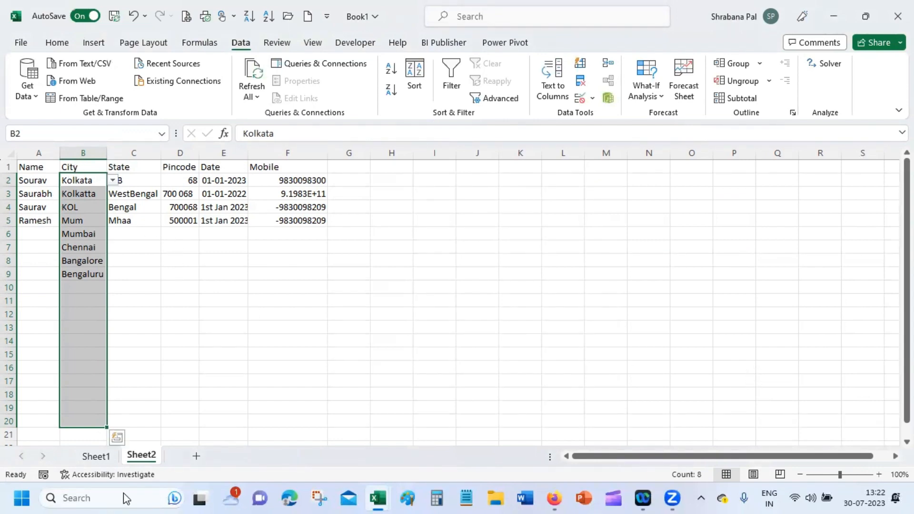
# Step: Try Kolkatta in B10, cancel the validation error, then pick Kolkata from B10's dropdown
pyautogui.click(87, 286)
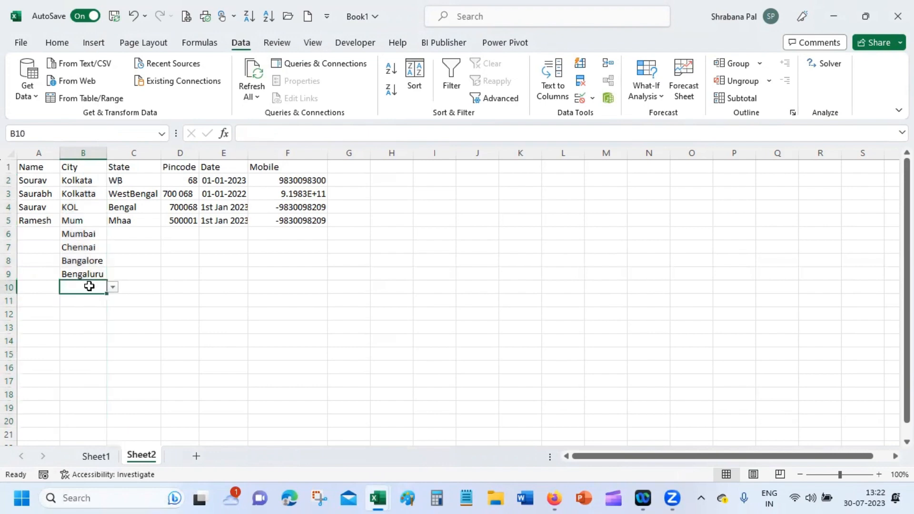
pyautogui.write('Kolkatta')
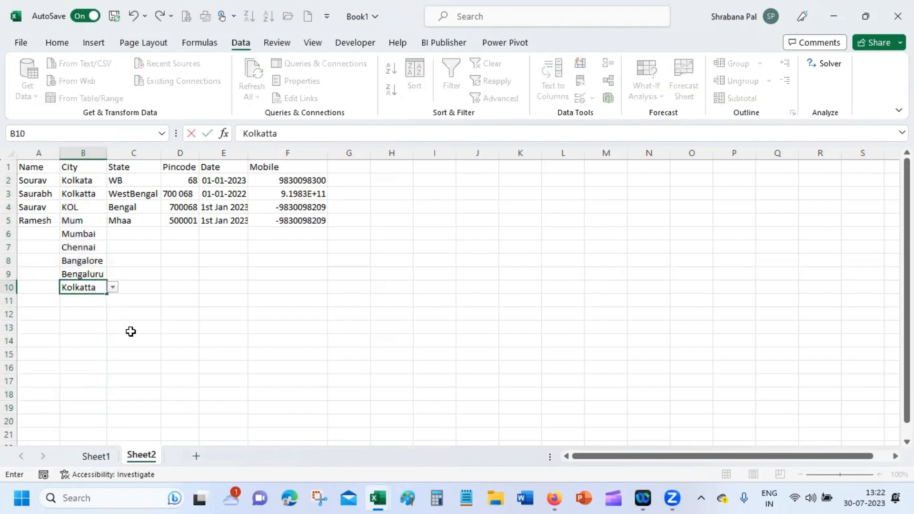
pyautogui.press('Return')
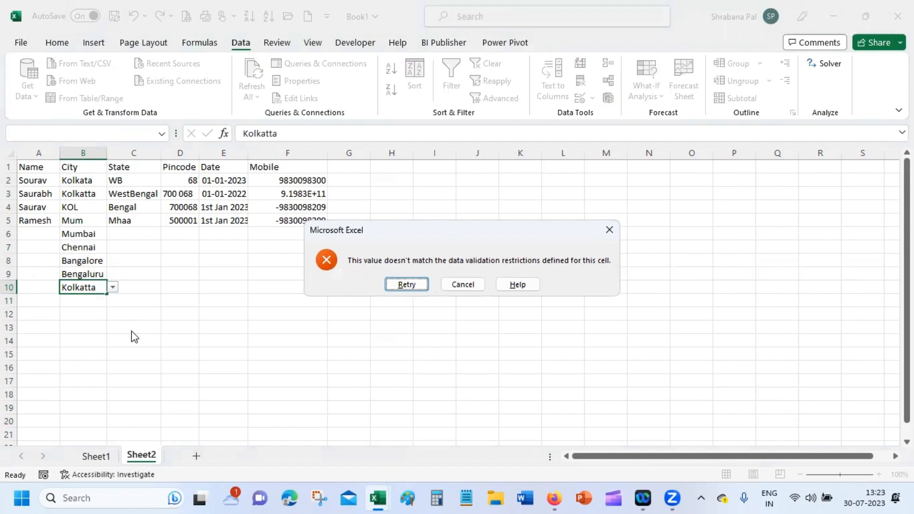
pyautogui.click(465, 285)
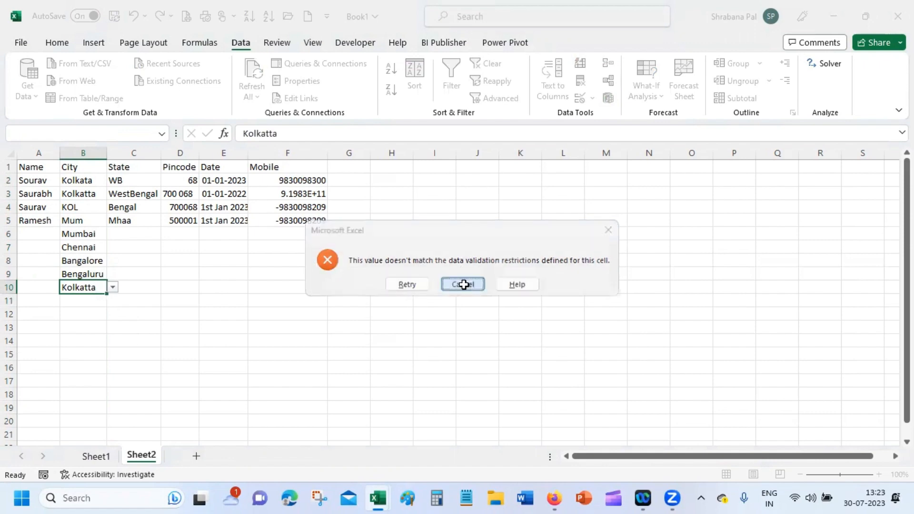
pyautogui.click(112, 287)
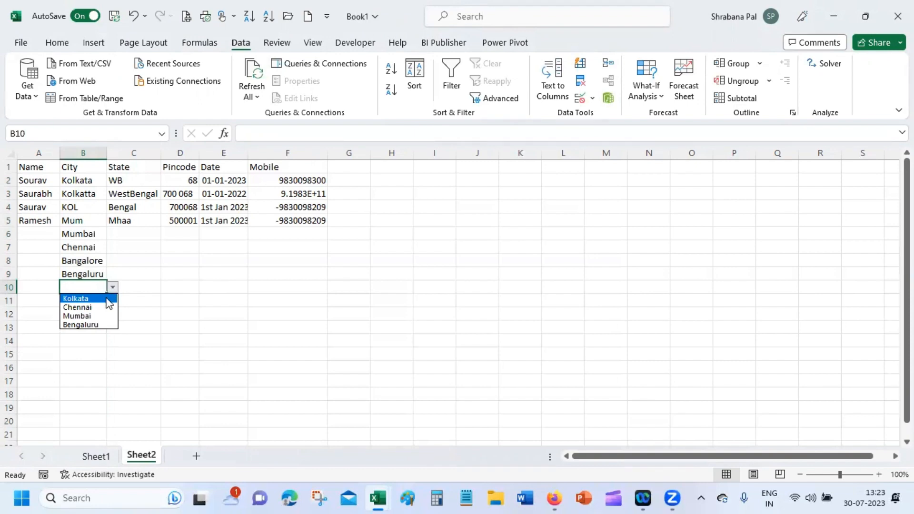
pyautogui.click(105, 299)
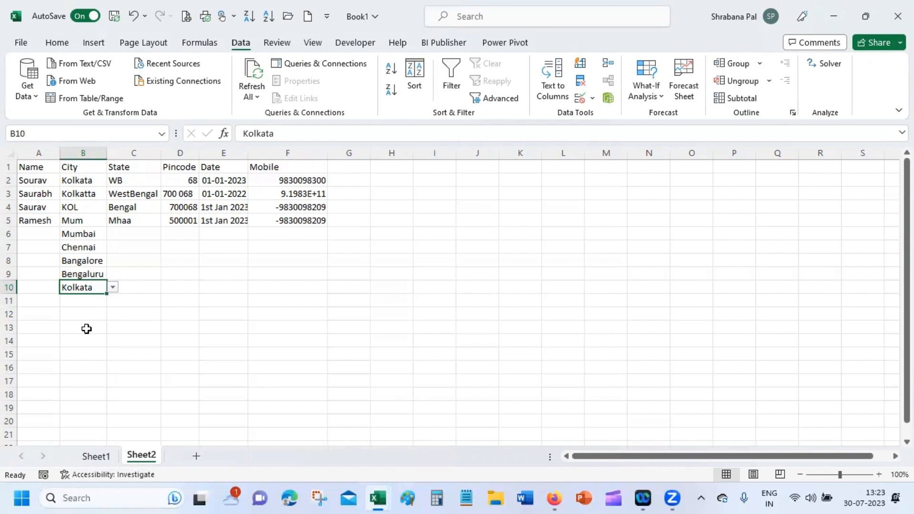
# Step: Clear the validation circles while selecting cells B2 and B3
pyautogui.click(591, 98)
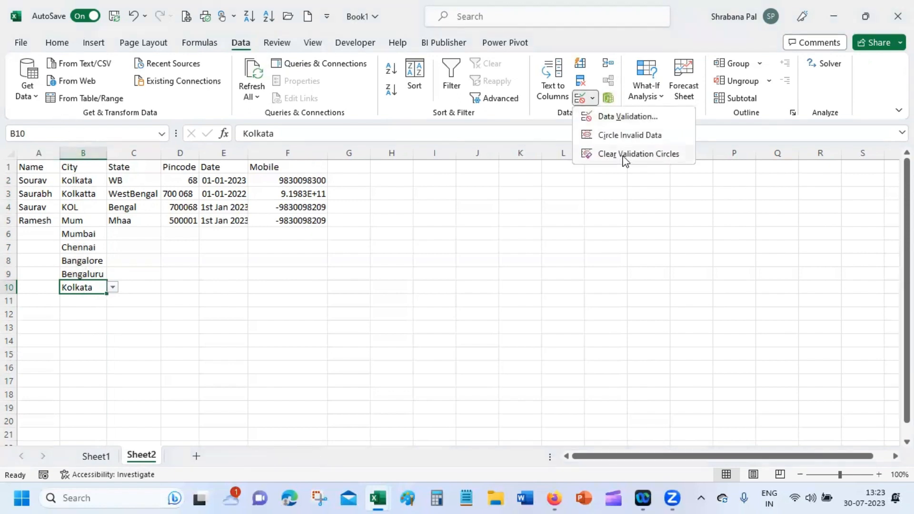
pyautogui.click(623, 154)
pyautogui.click(85, 179)
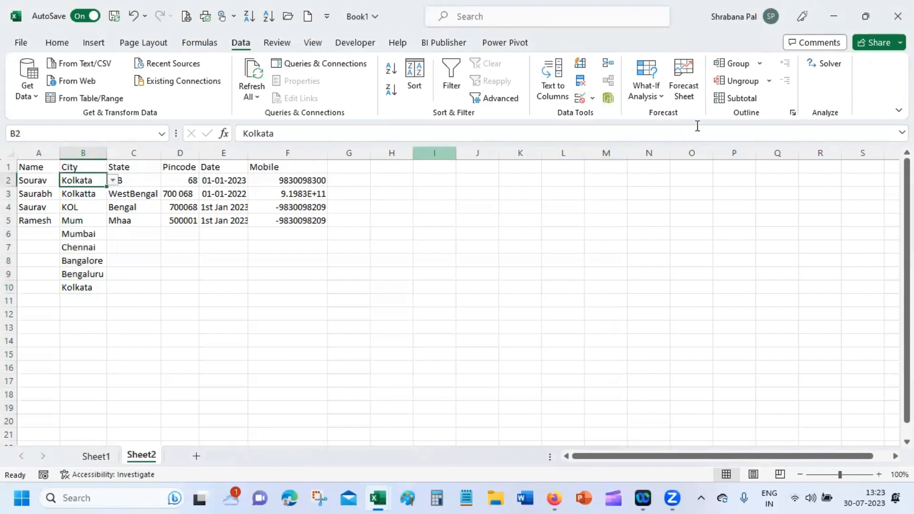
pyautogui.click(584, 97)
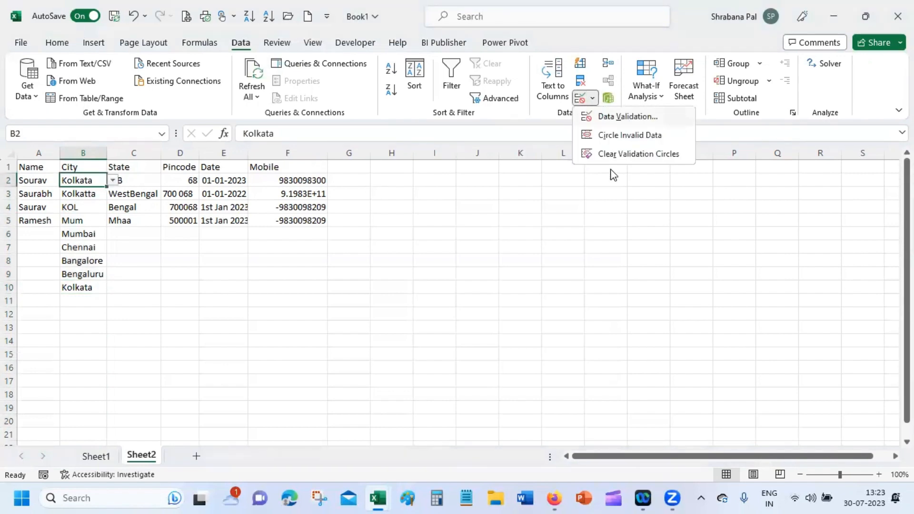
pyautogui.click(632, 154)
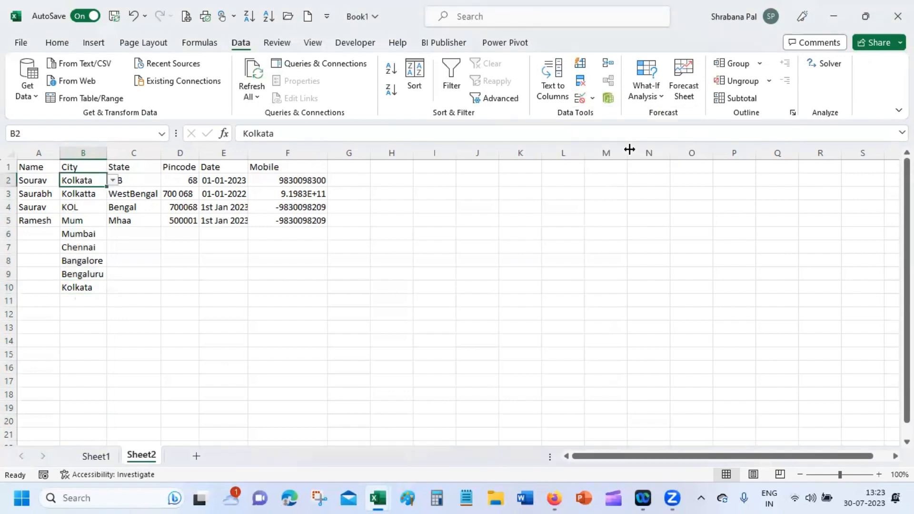
pyautogui.click(83, 194)
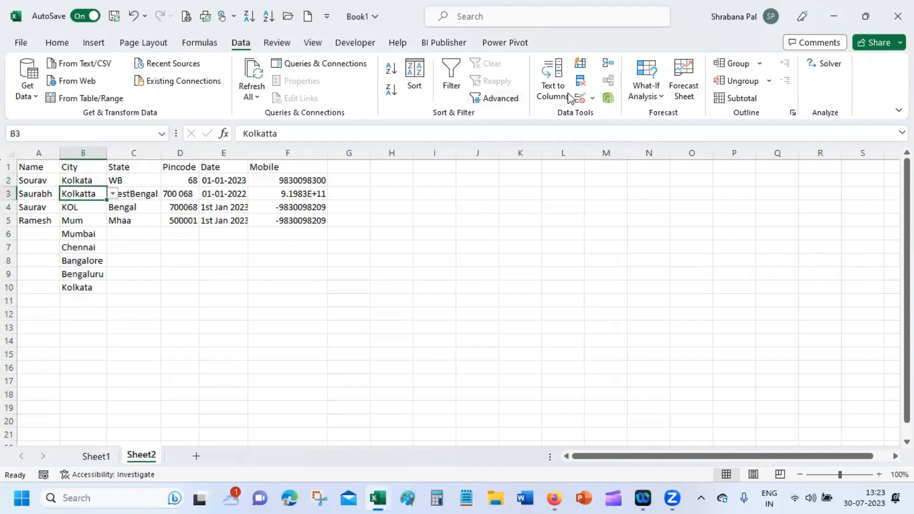
pyautogui.click(592, 98)
pyautogui.click(611, 149)
# Step: Circle invalid data to flag Kolkatta, KOL, Mum and Bangalore, then select the State cells from C2 down
pyautogui.click(593, 98)
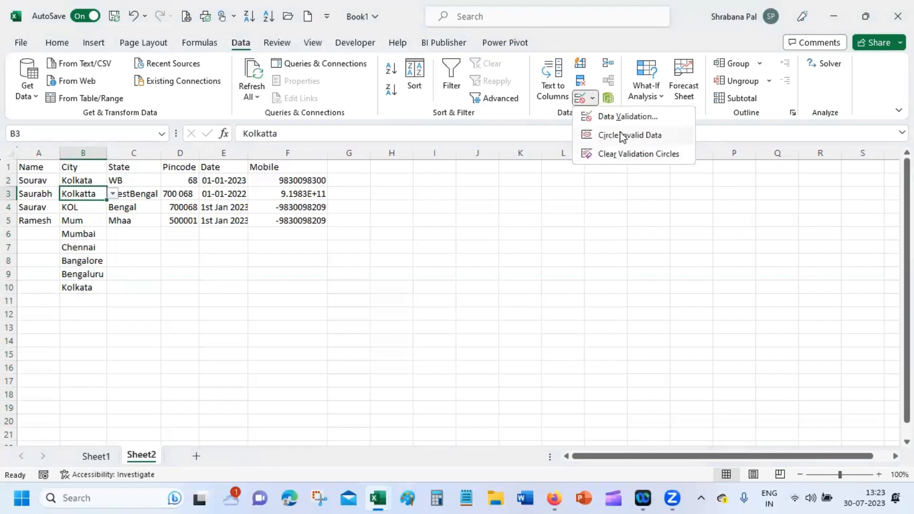
pyautogui.click(621, 135)
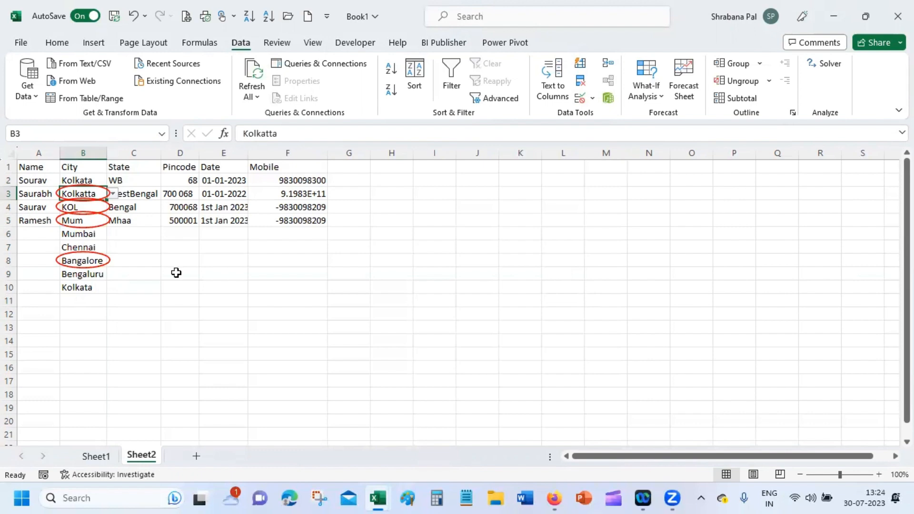
pyautogui.moveTo(148, 179); pyautogui.dragTo(143, 438)
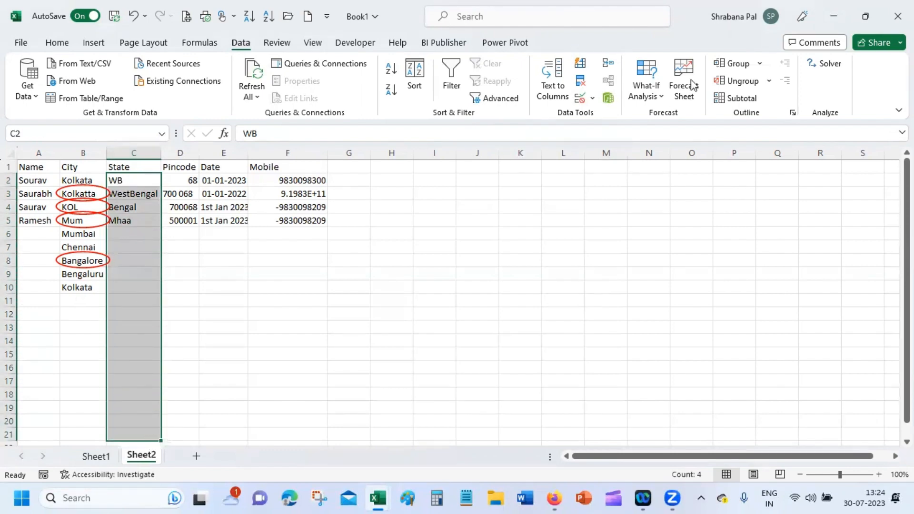
# Step: Add a new blank Sheet3 to the workbook, leaving the Data Validation menu unused
pyautogui.click(592, 98)
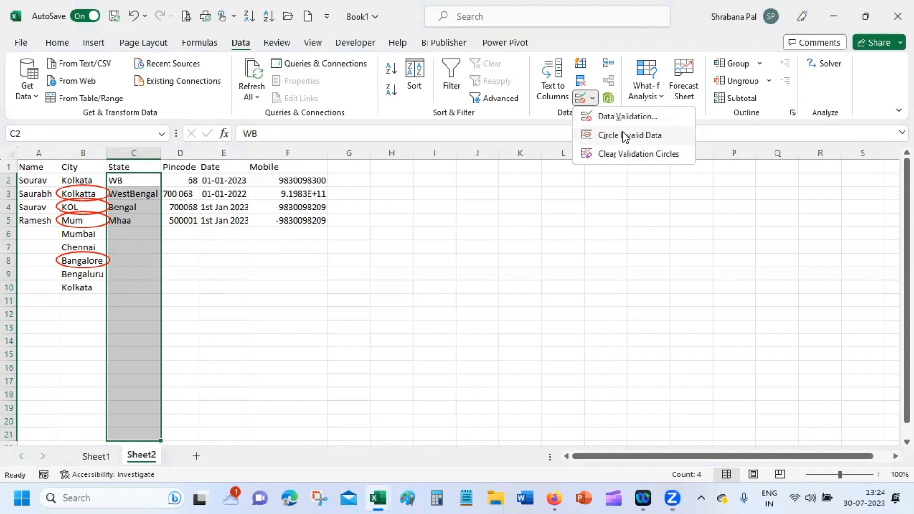
pyautogui.click(196, 458)
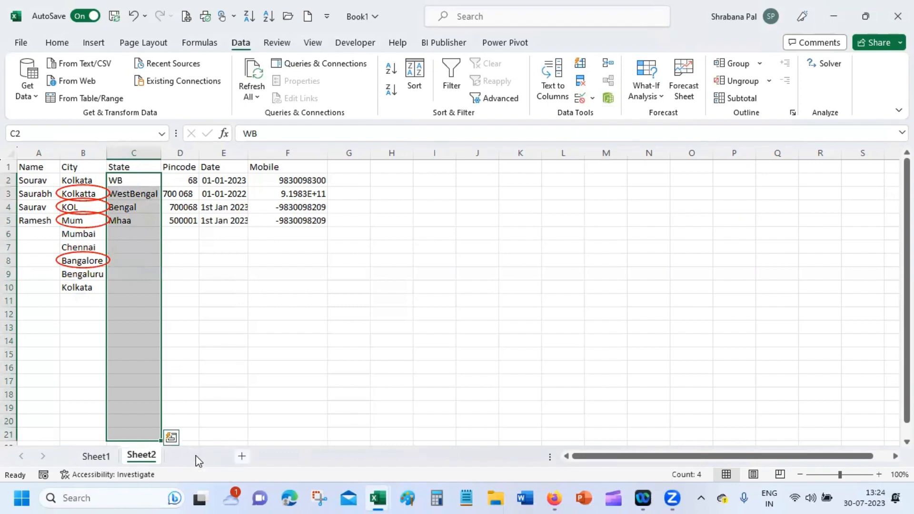
pyautogui.click(196, 457)
pyautogui.click(206, 382)
# Step: Rename the new sheet to Master and enter the heading State in A1
pyautogui.doubleClick(196, 457)
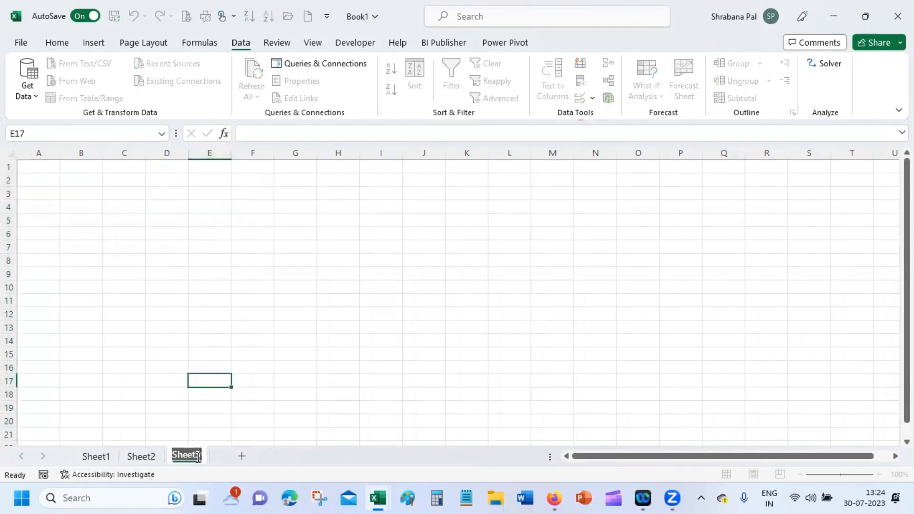
pyautogui.write('Master')
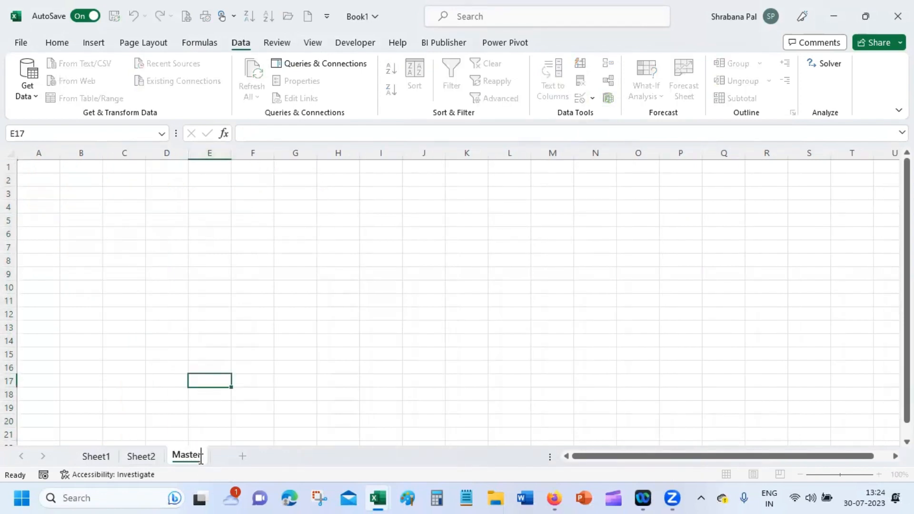
pyautogui.press('Return')
pyautogui.click(34, 167)
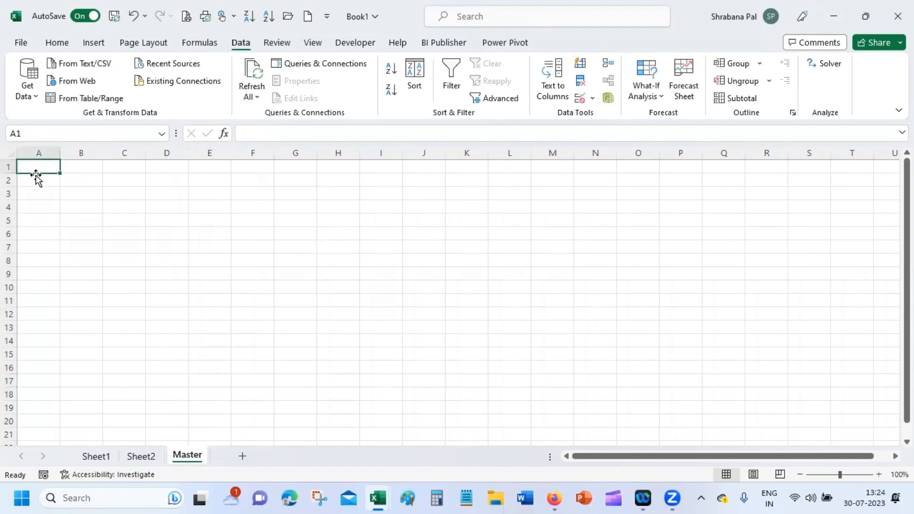
pyautogui.write('State')
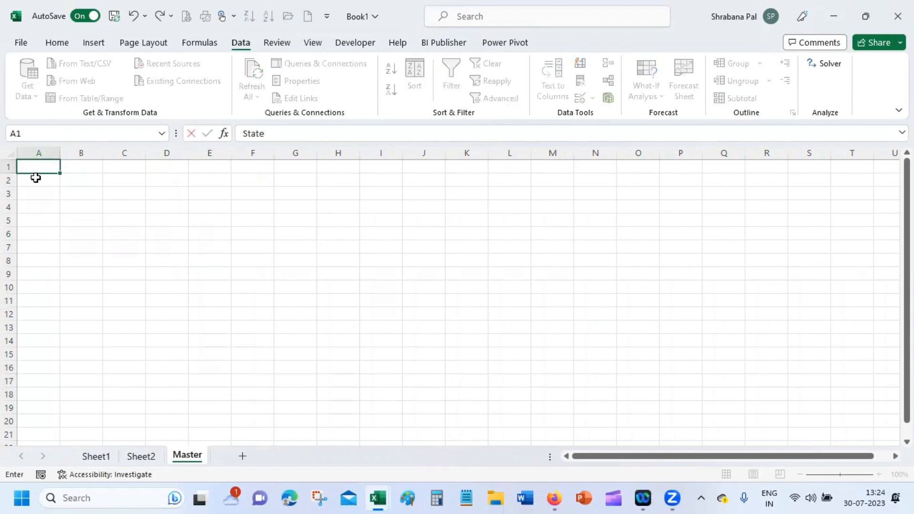
pyautogui.press('Return')
# Step: Enter Assam, Andhra Pradesh, Arunachal Pradesh, Andhra Pradesh, Bihar and Chhatisgarh in A2:A7
pyautogui.write('Assam\\')
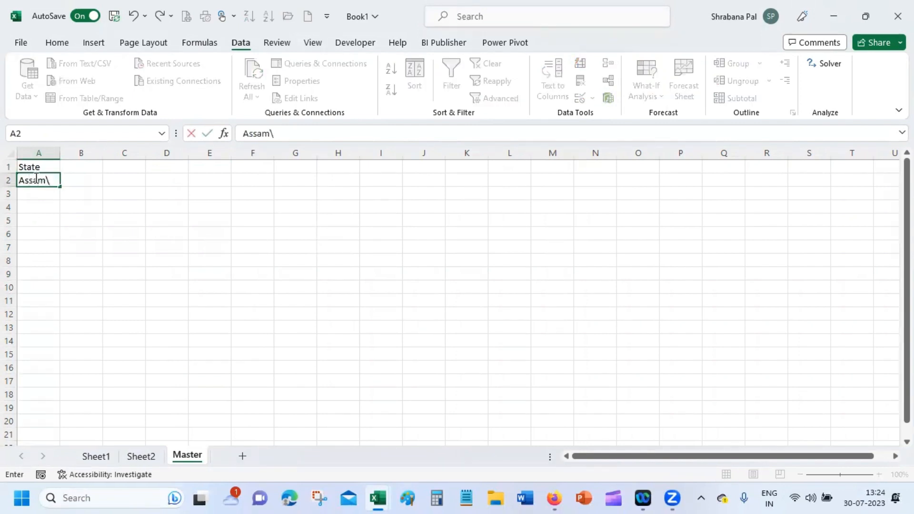
pyautogui.press('BackSpace')
pyautogui.press('Return')
pyautogui.write('An')
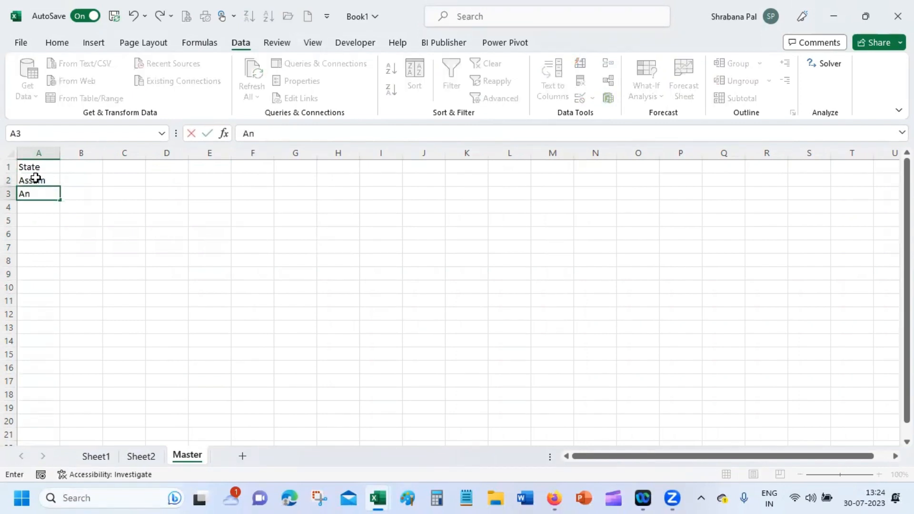
pyautogui.write('dhra Pradesh')
pyautogui.press('Return')
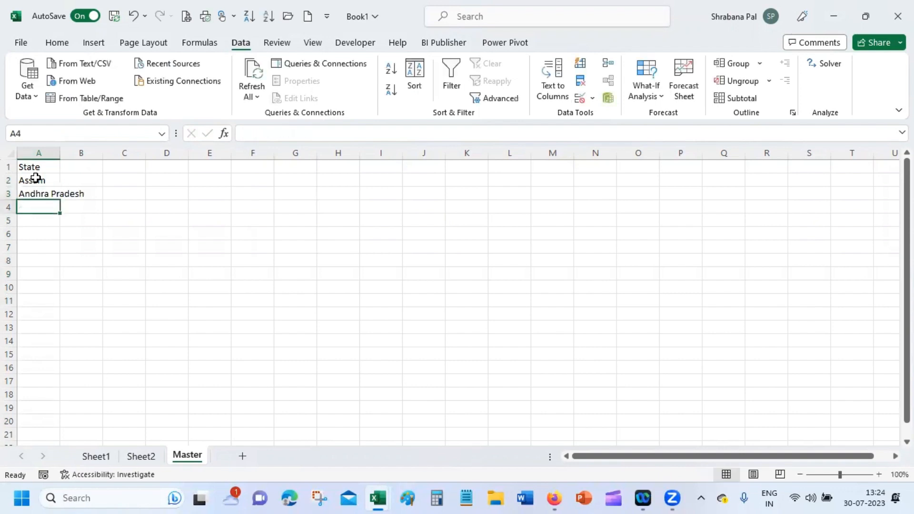
pyautogui.write('Aruna')
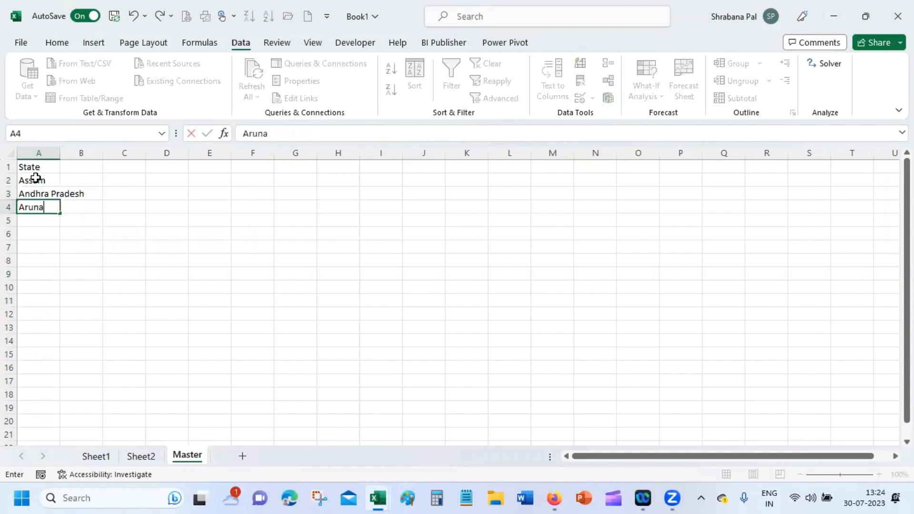
pyautogui.write('chal Pradesh')
pyautogui.press('Return')
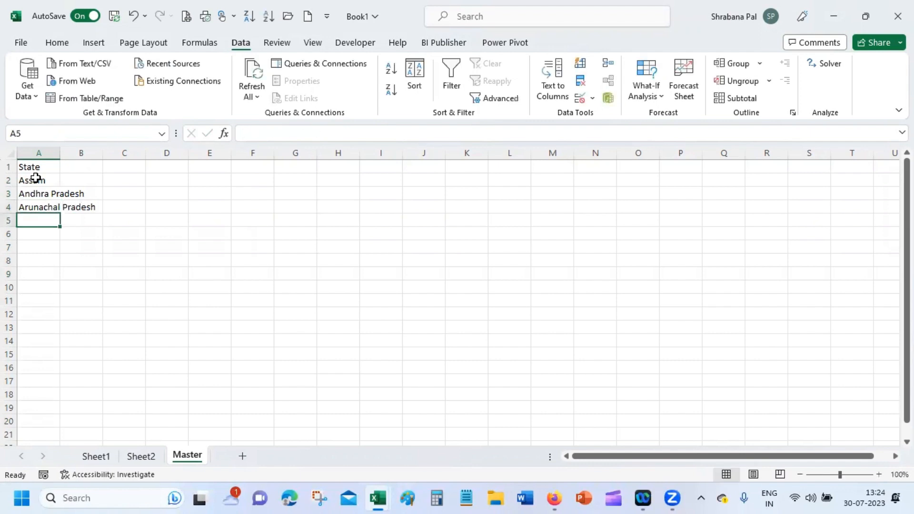
pyautogui.write('Andhra Pradesh')
pyautogui.press('Return')
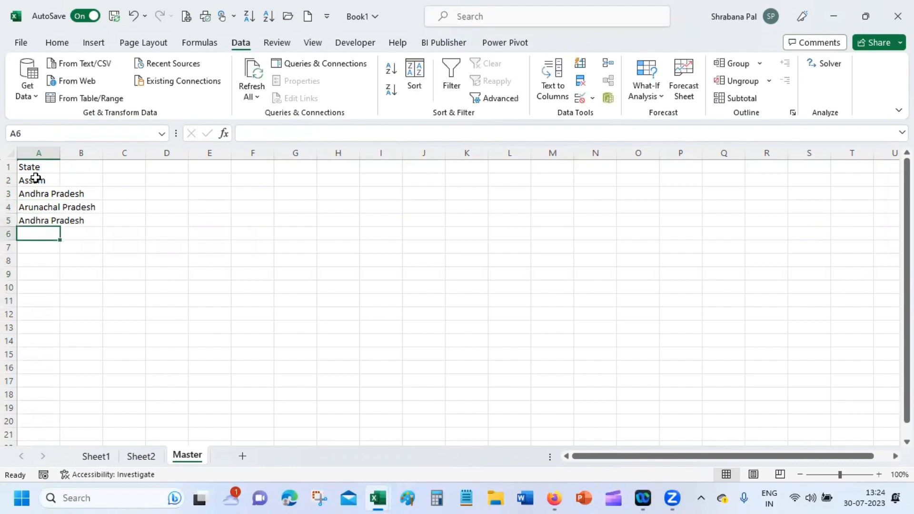
pyautogui.write('T')
pyautogui.press('BackSpace')
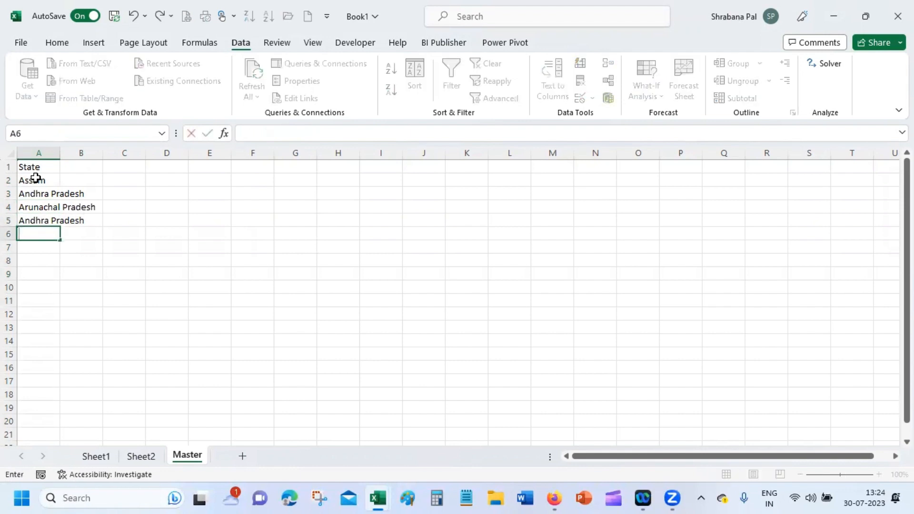
pyautogui.write('Bihar')
pyautogui.press('Return')
pyautogui.write('Chh')
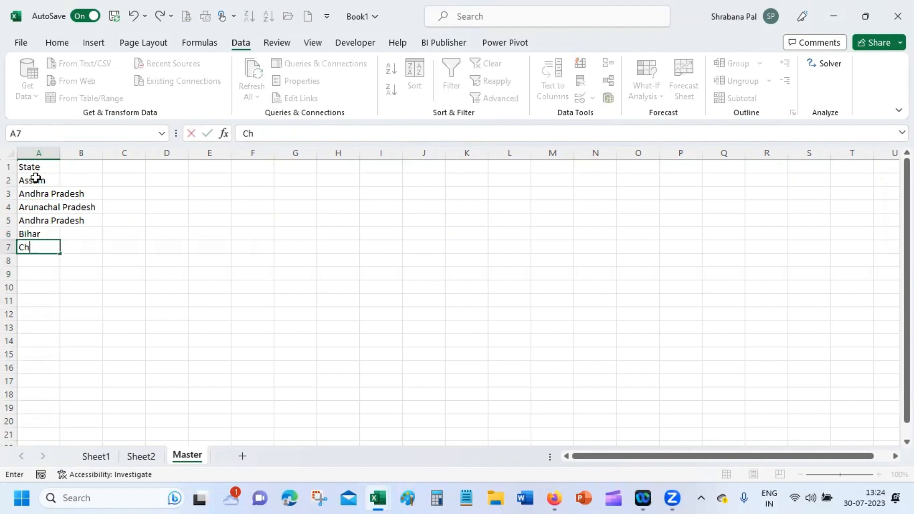
pyautogui.write('atisgarh')
pyautogui.press('Return')
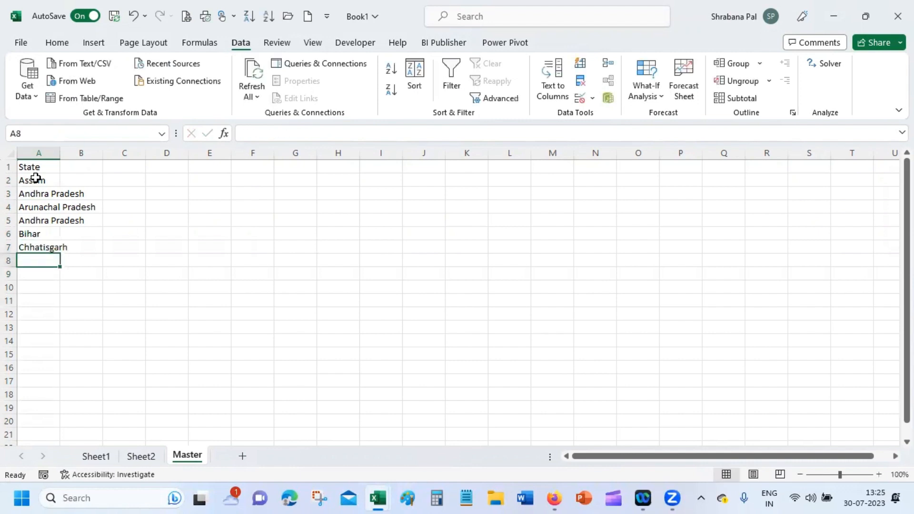
# Step: Add Gujarat, Maharashtra and West Bengal in A8:A10, then return to Sheet2
pyautogui.write('D')
pyautogui.press('BackSpace')
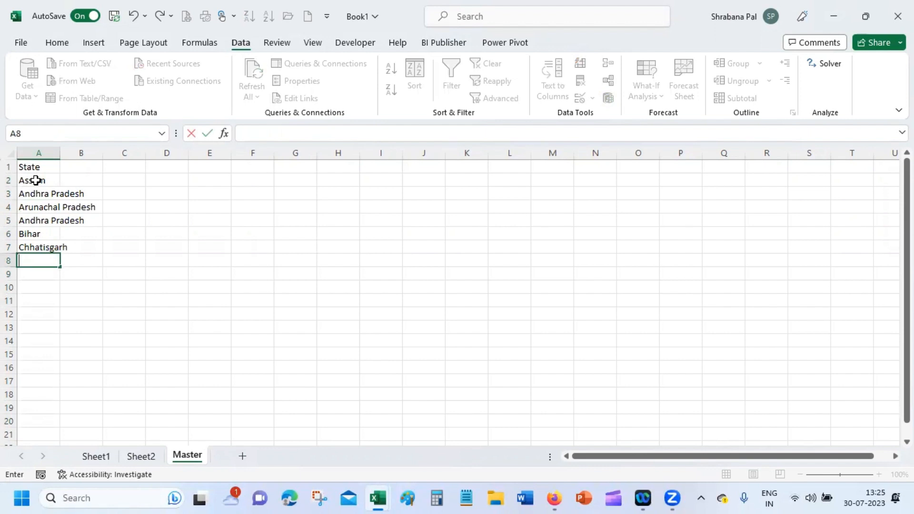
pyautogui.write('Gujarata')
pyautogui.press('Return')
pyautogui.press('Up')
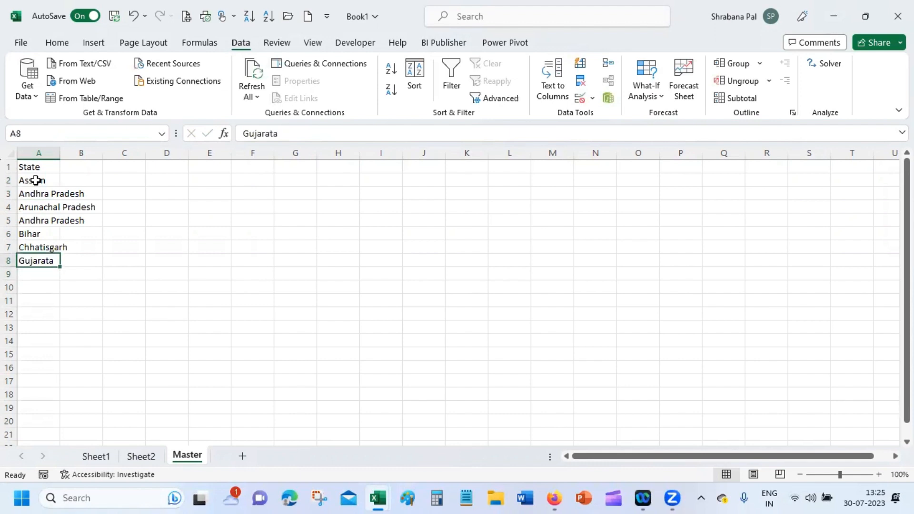
pyautogui.click(309, 128)
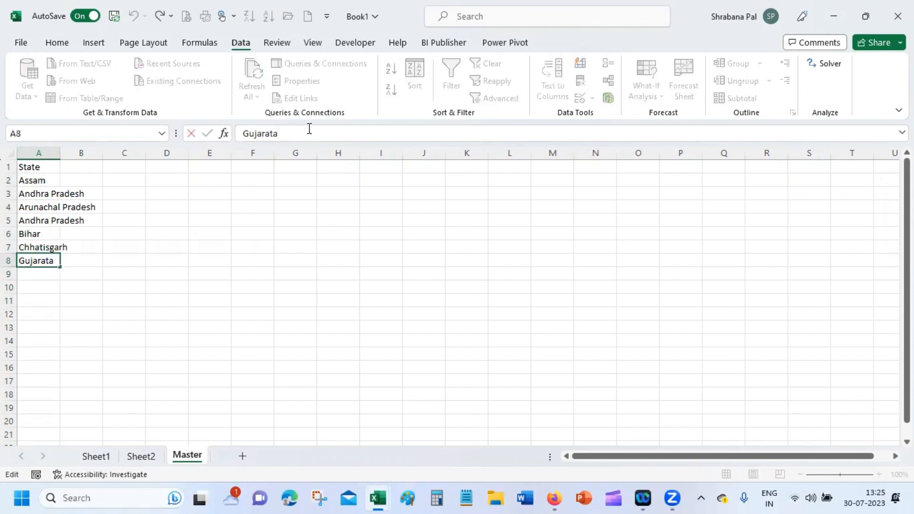
pyautogui.press('BackSpace')
pyautogui.press('Return')
pyautogui.write('M')
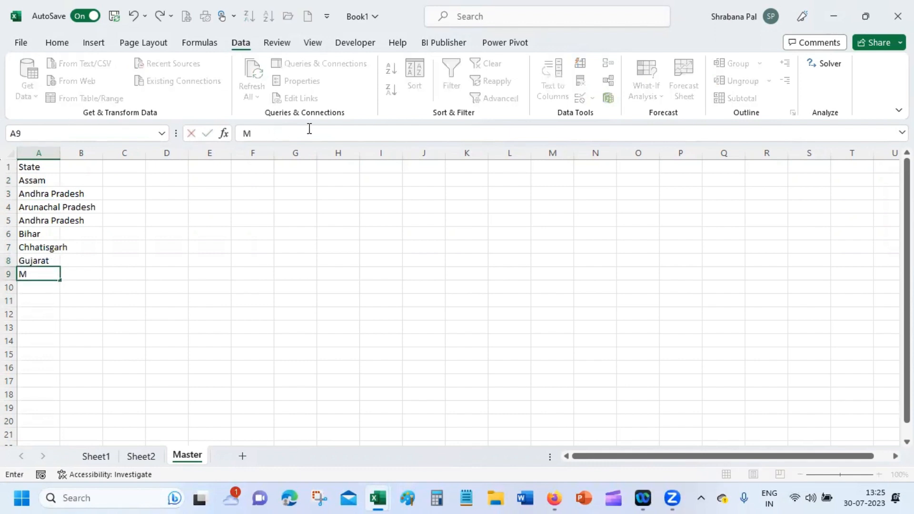
pyautogui.write('aharashtr')
pyautogui.write('a')
pyautogui.press('Return')
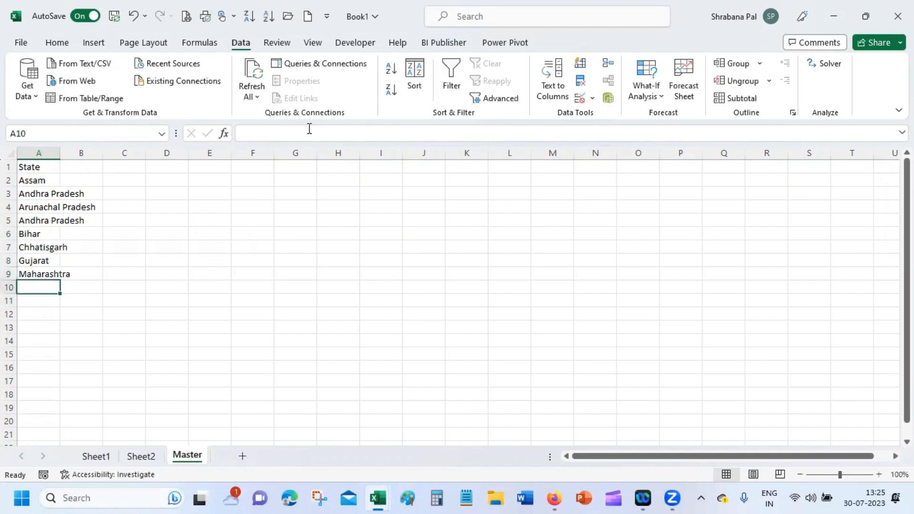
pyautogui.write('West Benga')
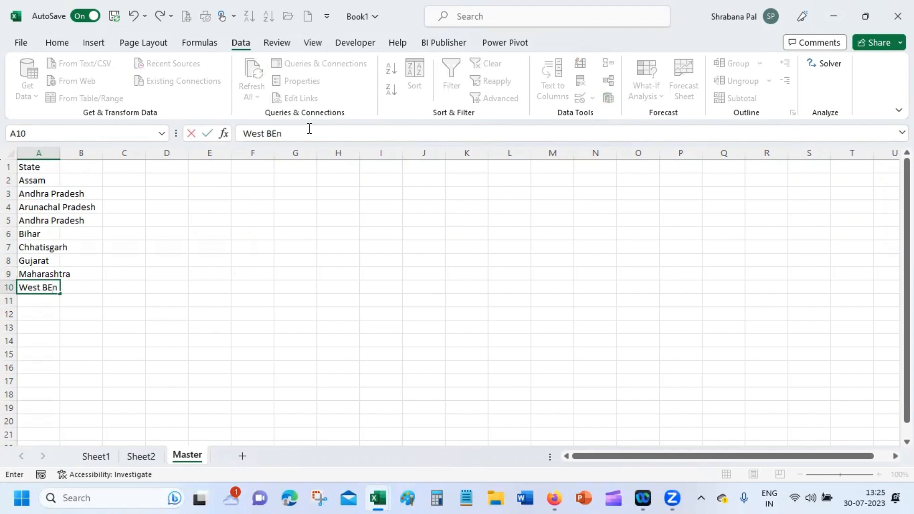
pyautogui.write('l')
pyautogui.press('Return')
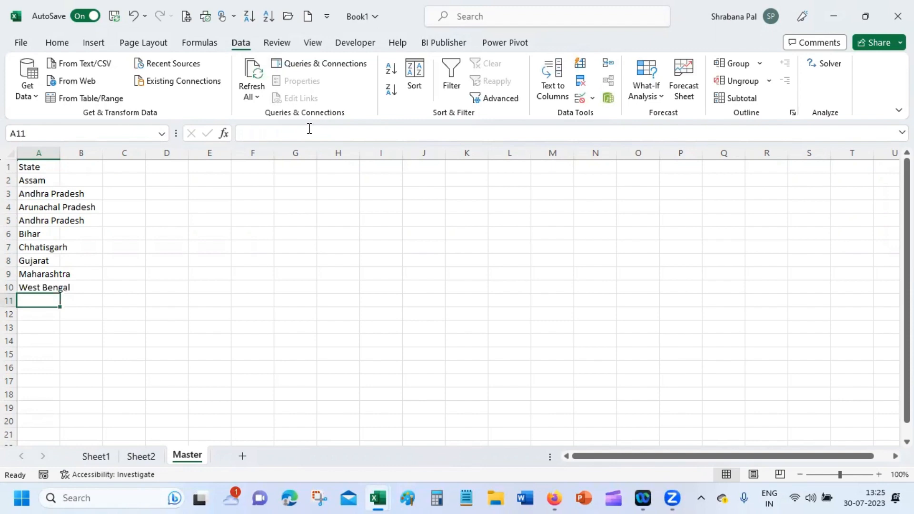
pyautogui.click(141, 456)
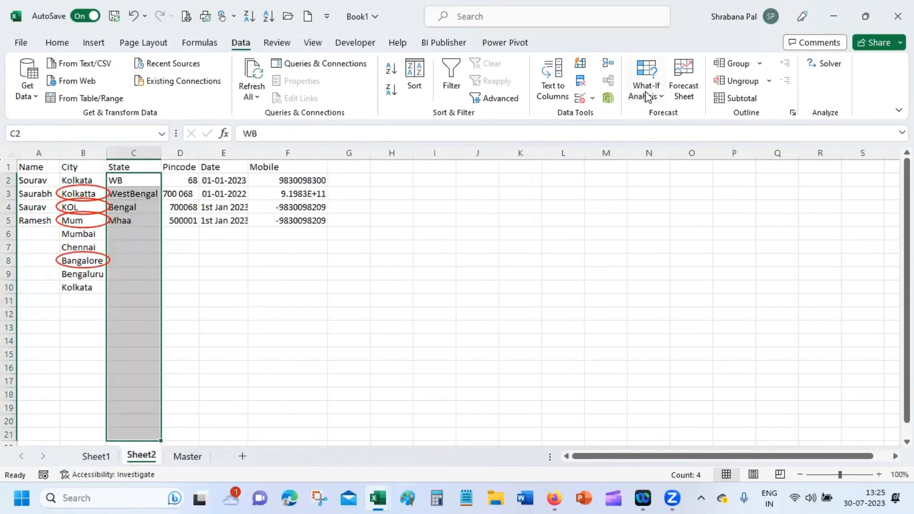
# Step: Apply List validation to the State column with source =Master!$A$2:$A$10
pyautogui.click(593, 98)
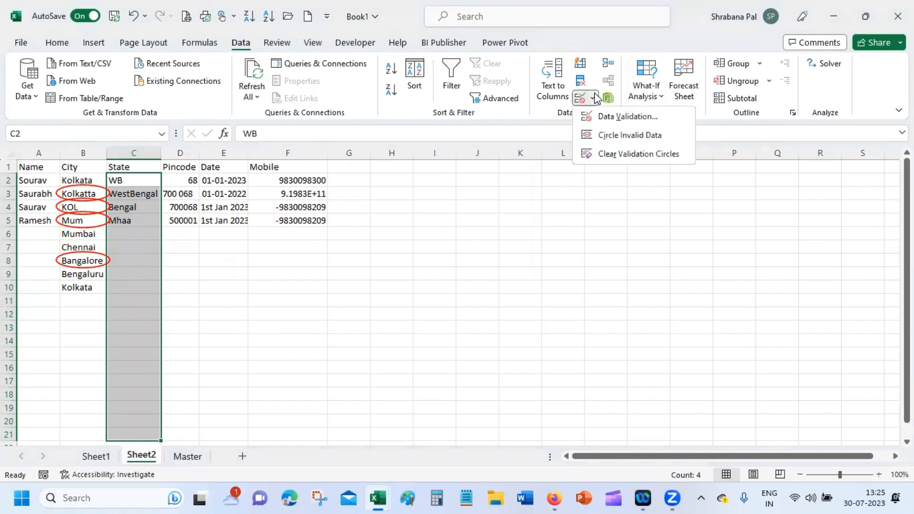
pyautogui.click(619, 117)
pyautogui.click(642, 261)
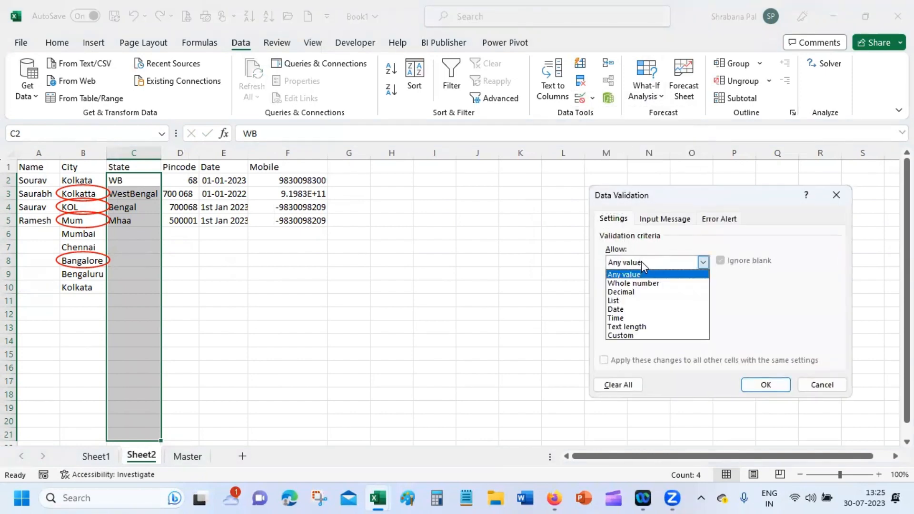
pyautogui.click(636, 301)
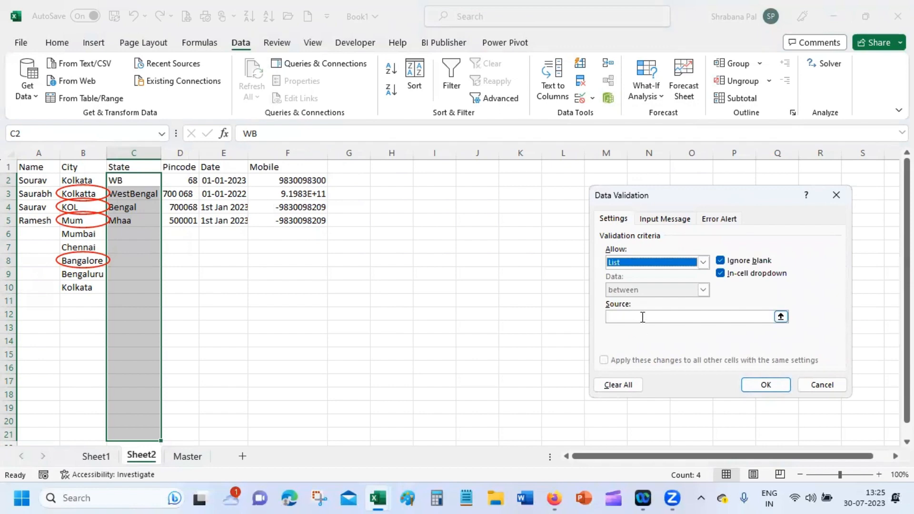
pyautogui.click(642, 317)
pyautogui.click(781, 316)
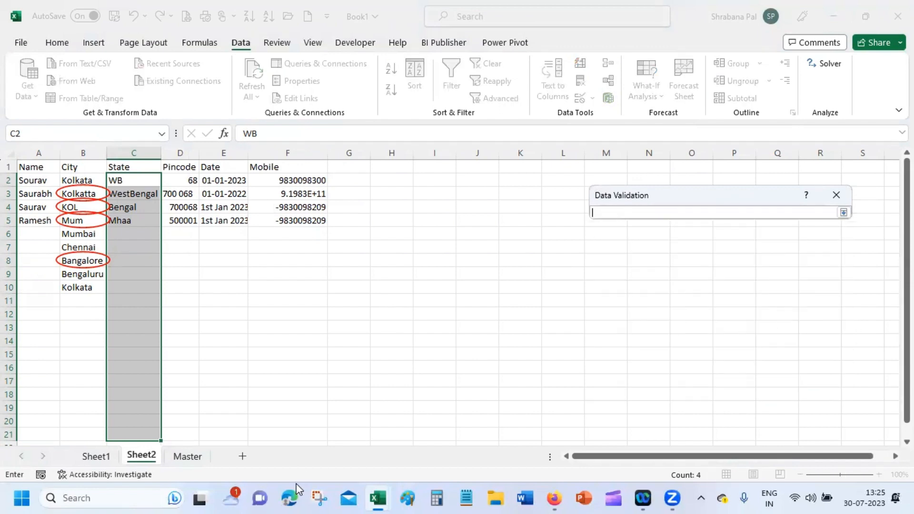
pyautogui.click(189, 458)
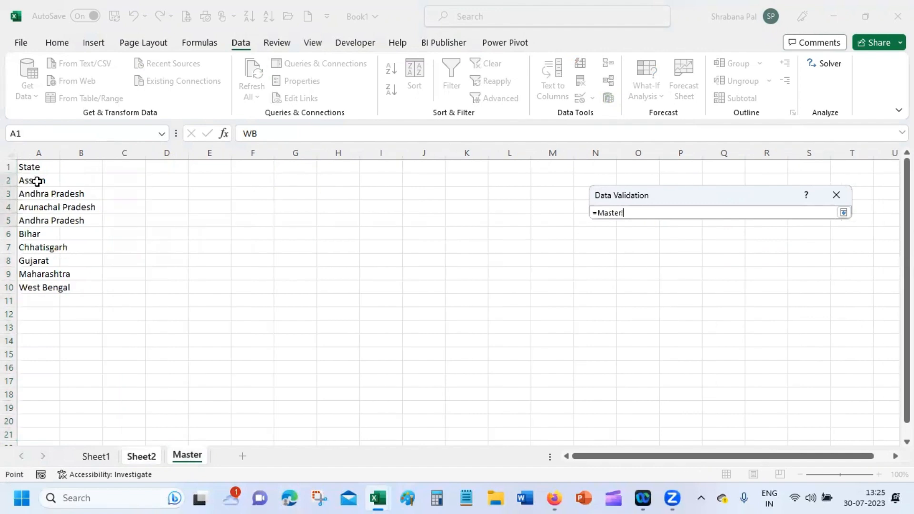
pyautogui.moveTo(37, 181); pyautogui.dragTo(51, 286)
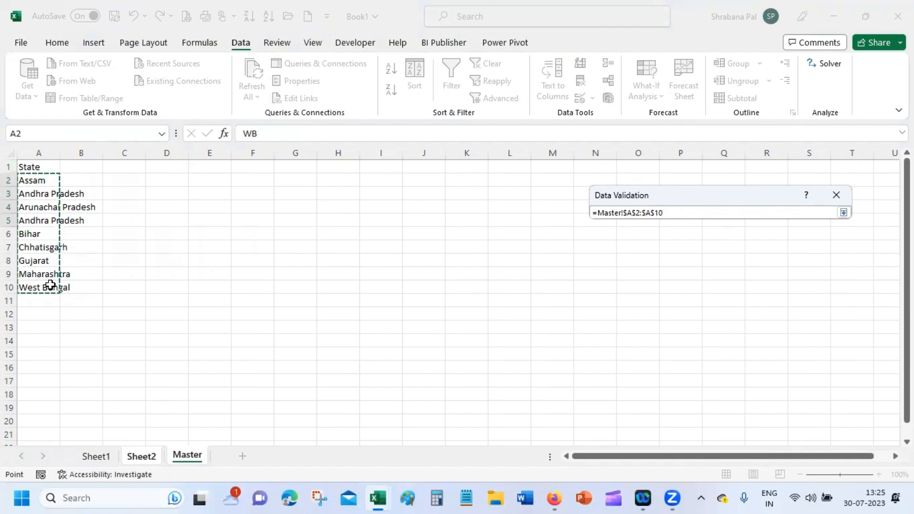
pyautogui.press('Return')
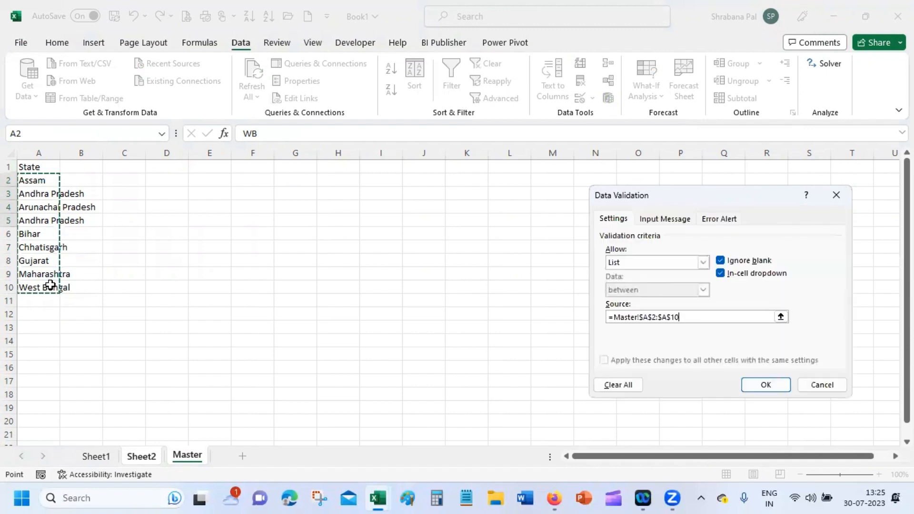
pyautogui.click(765, 385)
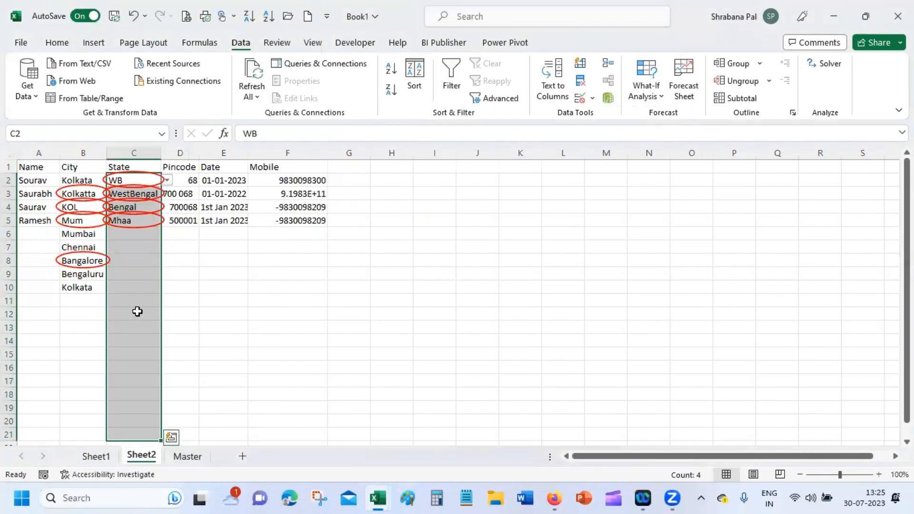
# Step: Check C7's dropdown shows the Master state list, then close it
pyautogui.click(149, 247)
pyautogui.click(167, 247)
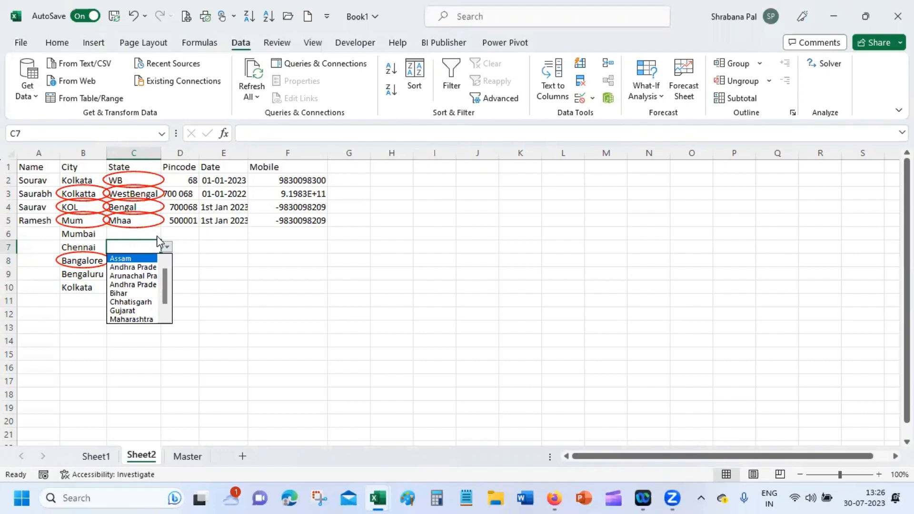
pyautogui.press('Escape')
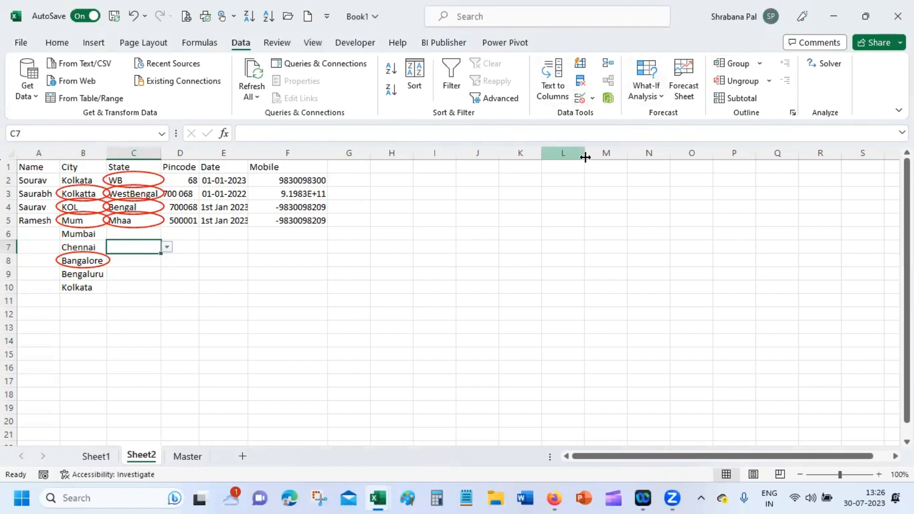
# Step: Reopen C7's validation and apply changes to all cells with the same settings
pyautogui.click(593, 98)
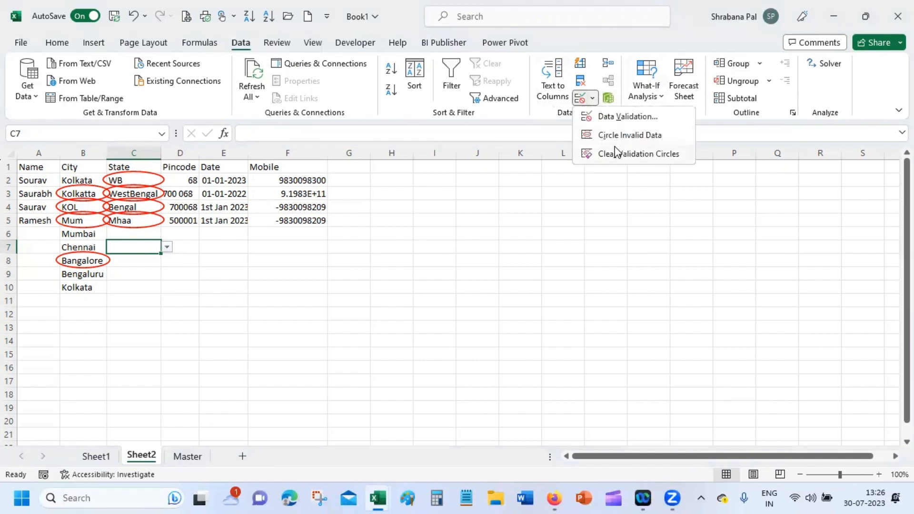
pyautogui.click(619, 117)
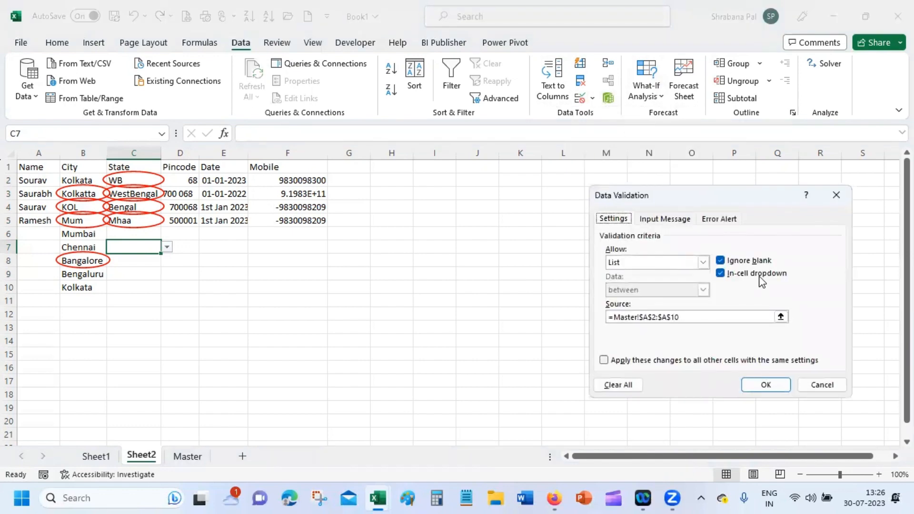
pyautogui.click(637, 360)
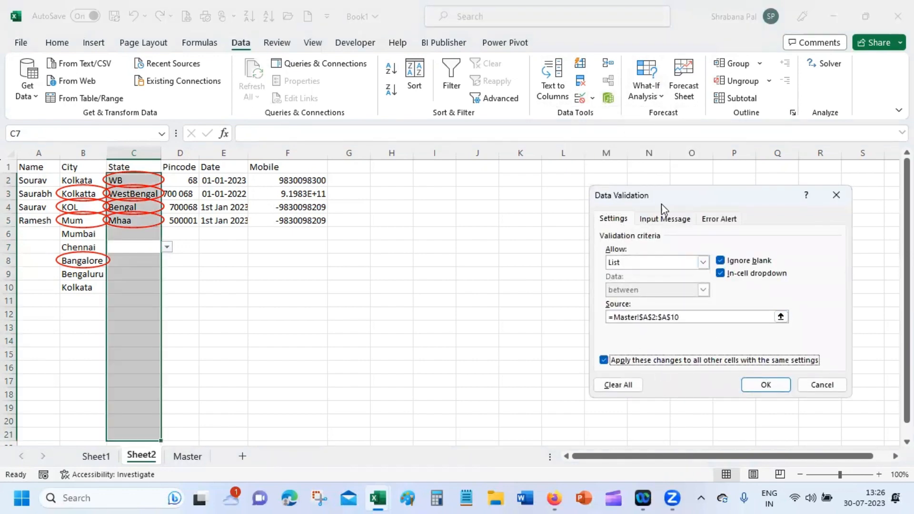
pyautogui.click(677, 218)
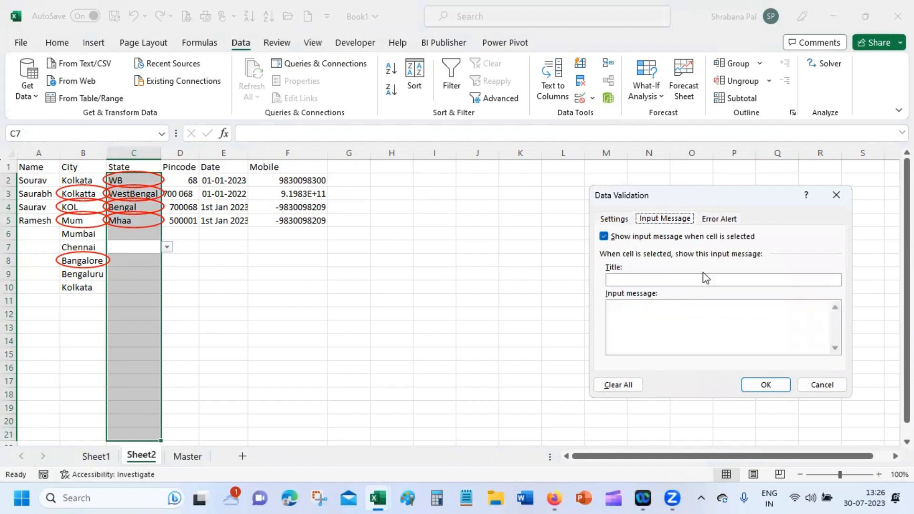
pyautogui.click(724, 220)
# Step: Set the error alert title 'Enter a valid value' and message 'Choose a State from the drop-down'
pyautogui.click(736, 279)
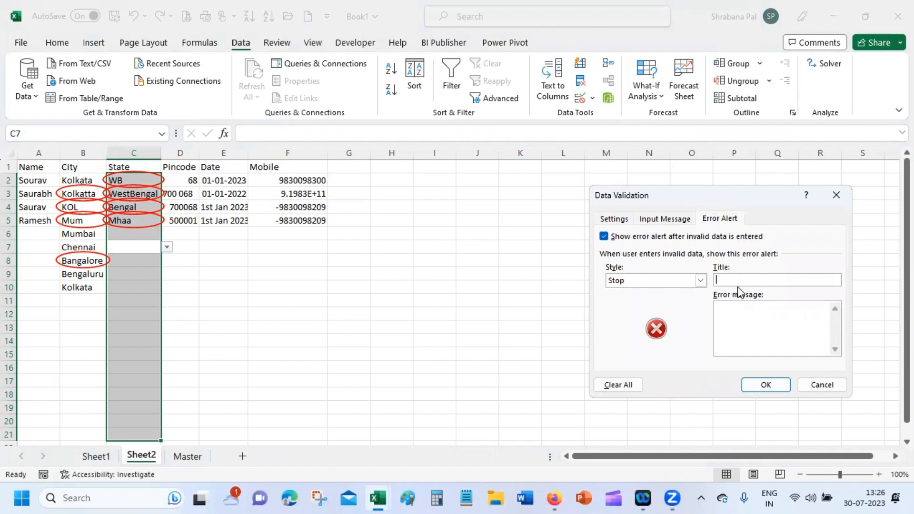
pyautogui.write('Enter a valid value')
pyautogui.press('Tab')
pyautogui.write('Choose a State from the ld')
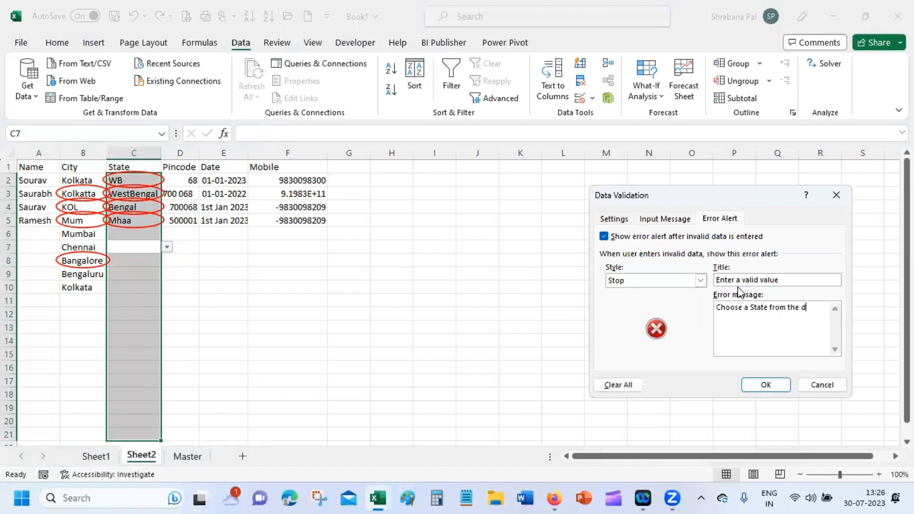
pyautogui.write('ropdown')
pyautogui.click(737, 316)
pyautogui.write('-')
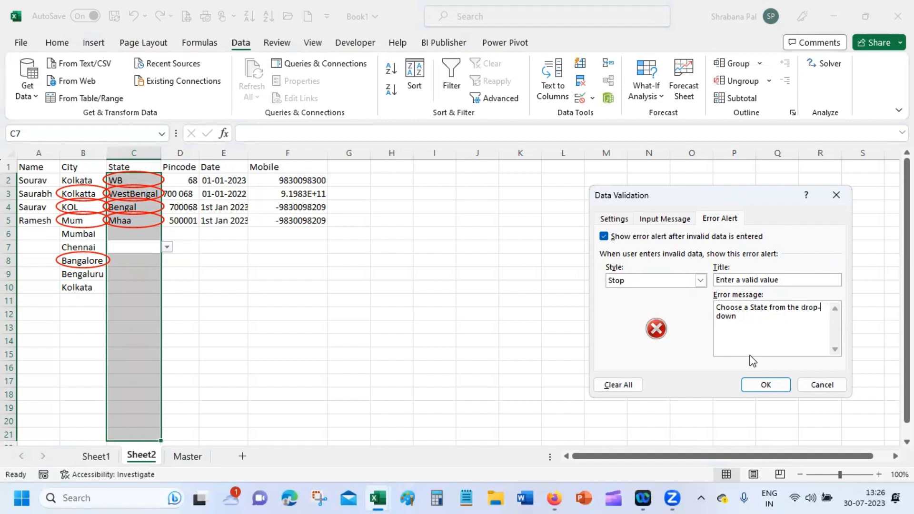
pyautogui.click(771, 384)
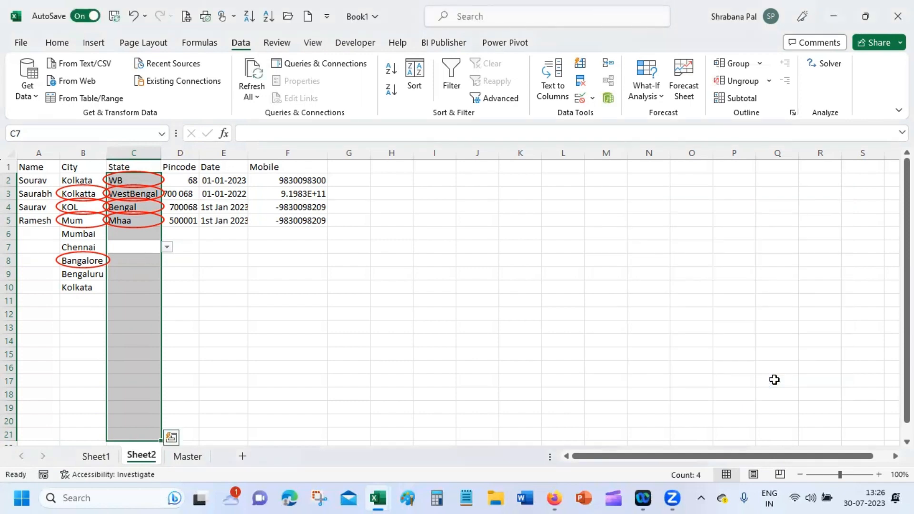
# Step: Open and close C7's state dropdown without picking a value
pyautogui.click(123, 248)
pyautogui.click(166, 247)
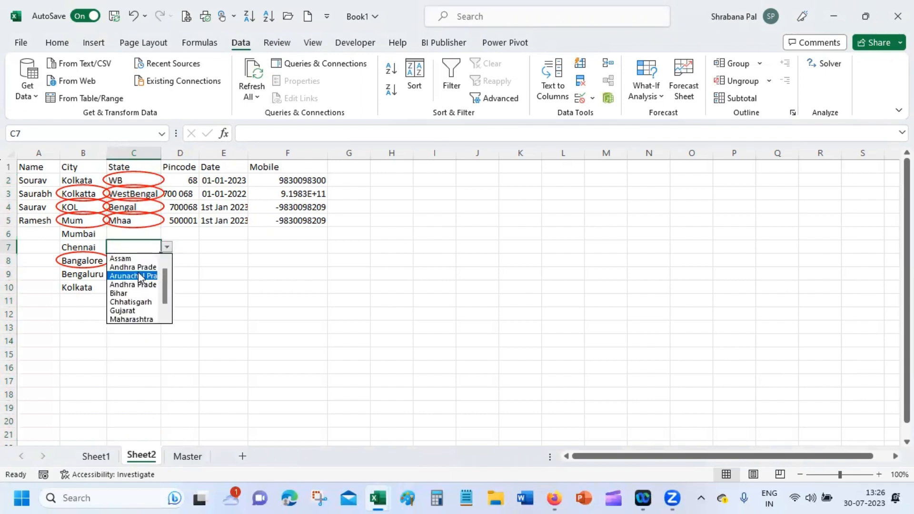
pyautogui.click(166, 247)
# Step: Enter the invalid state asom in C7, cancel the rejection, and go to the Master sheet
pyautogui.write('asao')
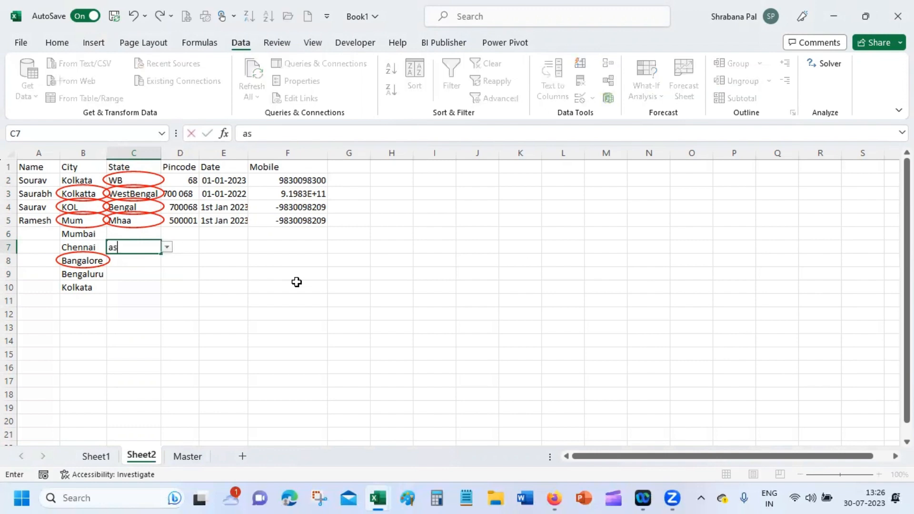
pyautogui.press('BackSpace')
pyautogui.press('BackSpace')
pyautogui.write('om')
pyautogui.press('Return')
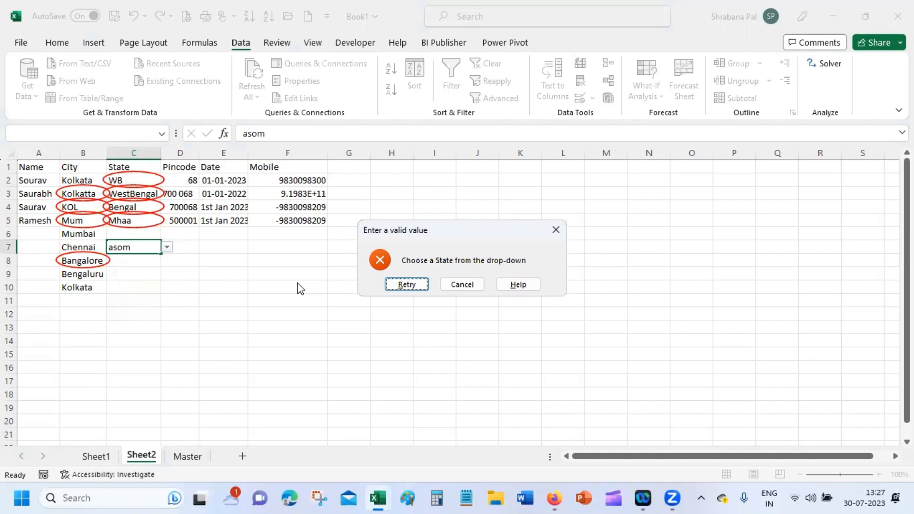
pyautogui.click(470, 285)
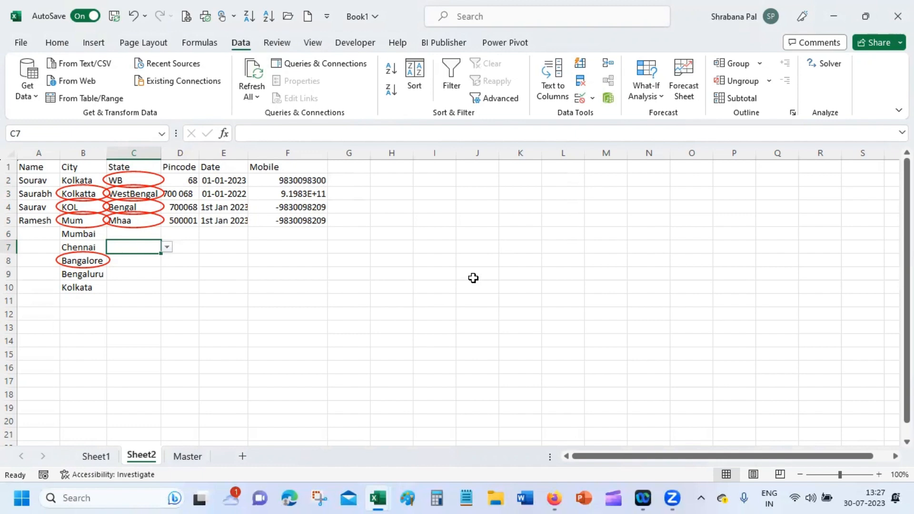
pyautogui.click(189, 457)
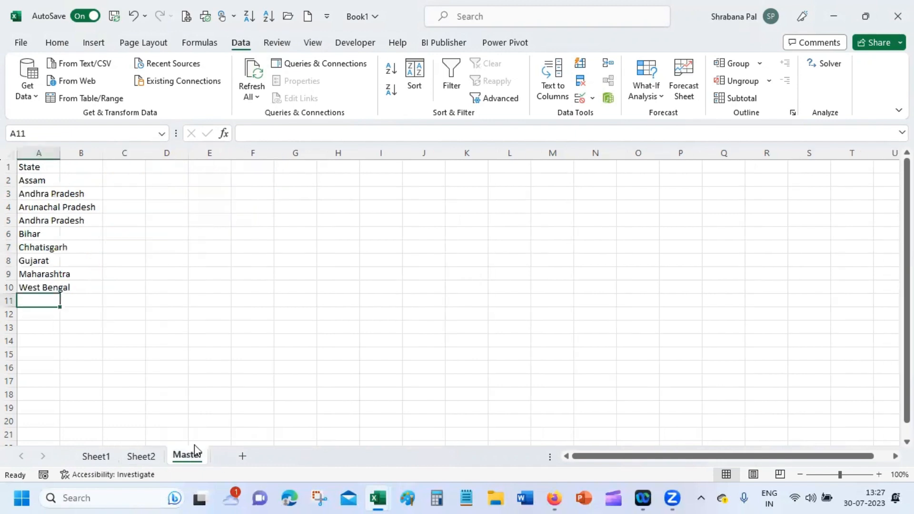
pyautogui.click(22, 180)
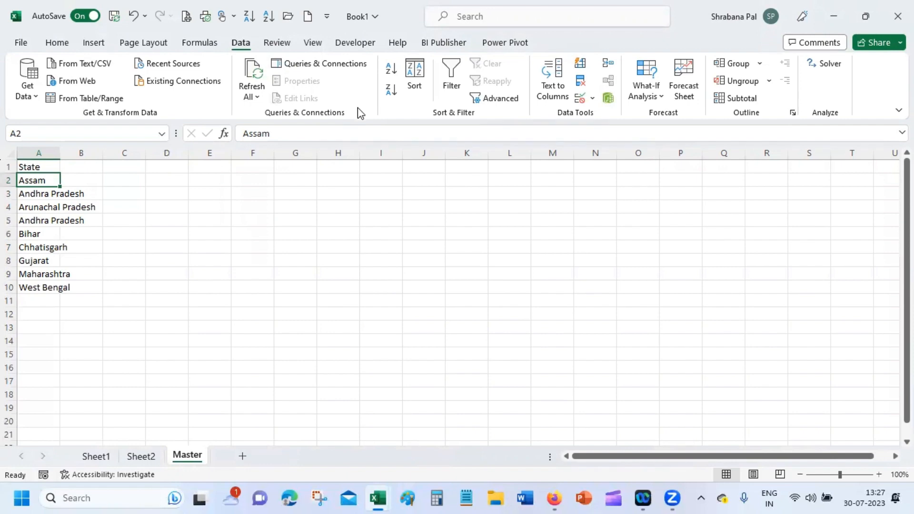
pyautogui.rightClick(197, 456)
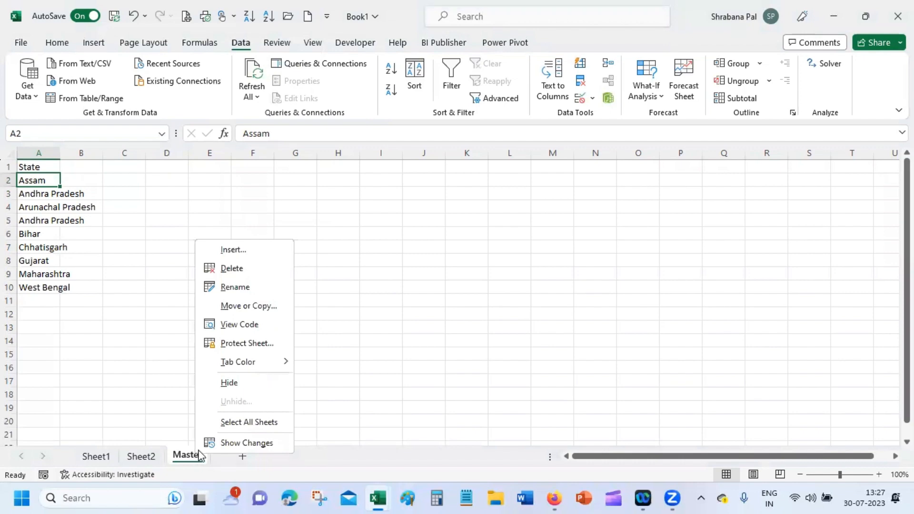
pyautogui.click(268, 344)
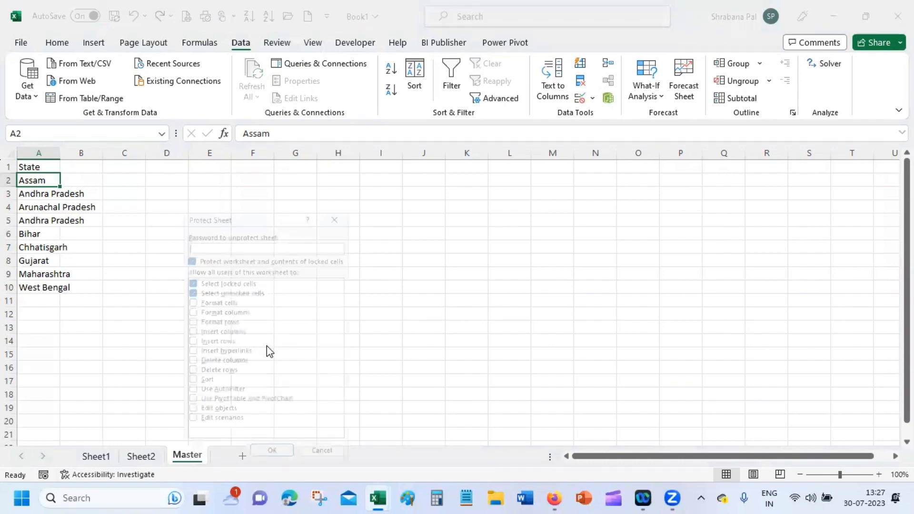
pyautogui.write('123456')
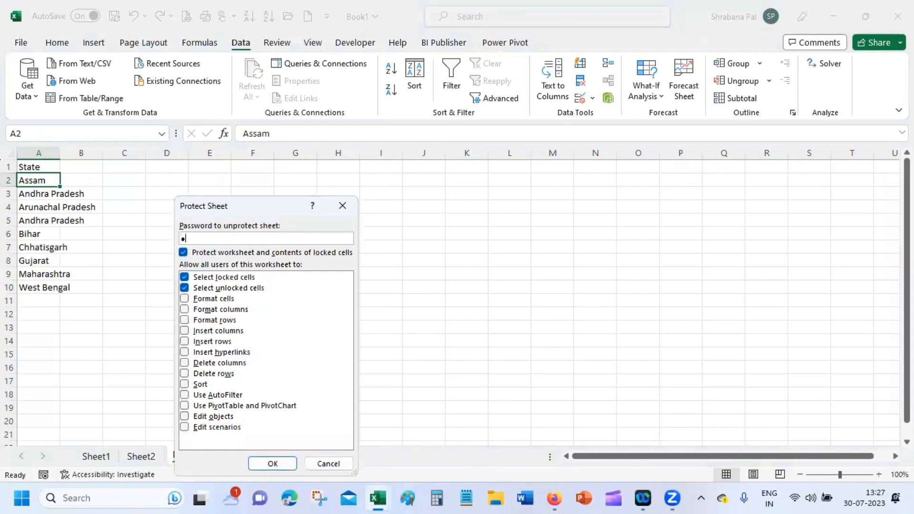
pyautogui.press('Return')
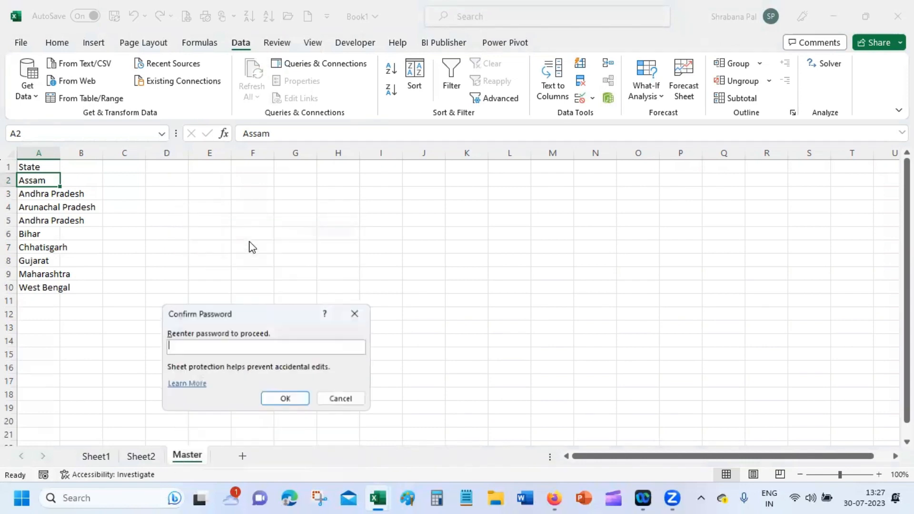
pyautogui.write('123456')
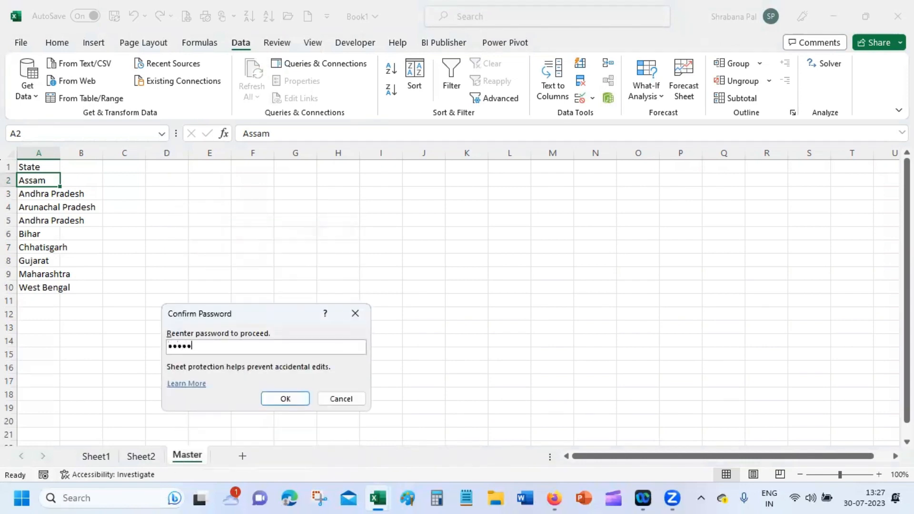
pyautogui.press('Return')
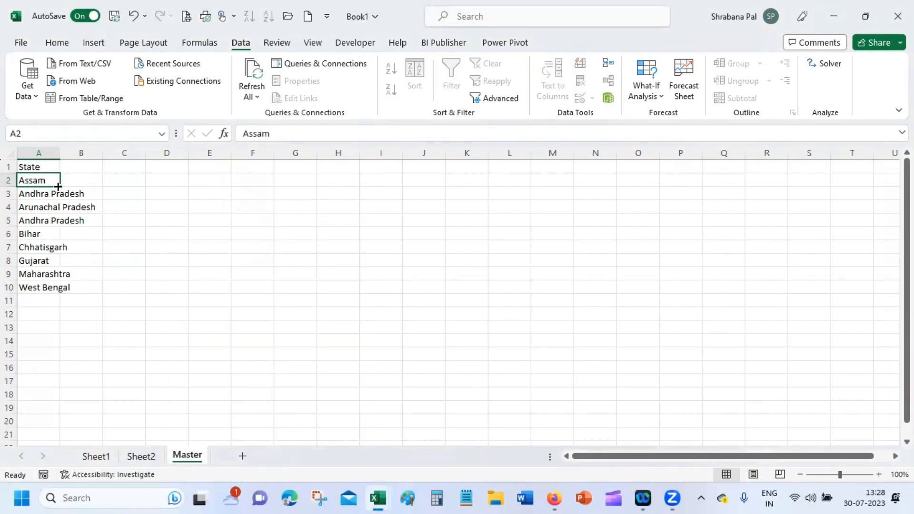
# Step: Confirm Assam can't be copied down, then hide the Master sheet
pyautogui.moveTo(57, 186); pyautogui.dragTo(57, 191)
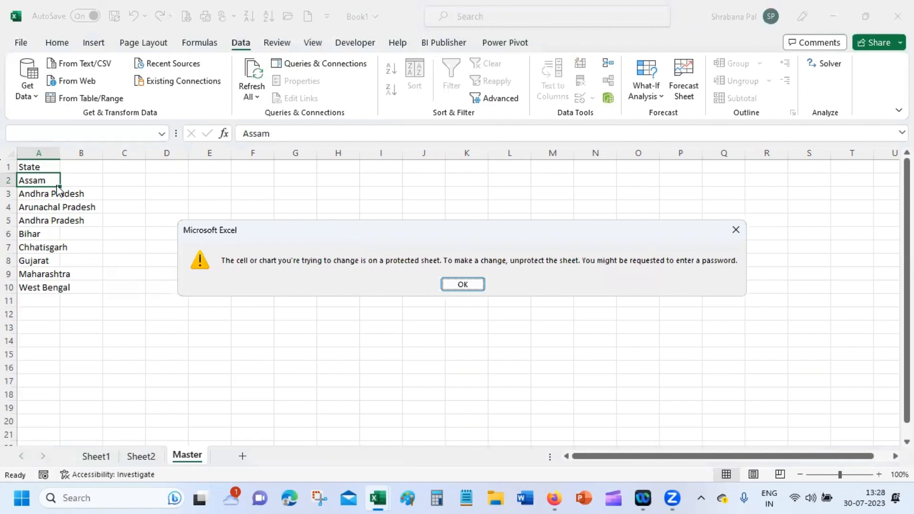
pyautogui.rightClick(197, 458)
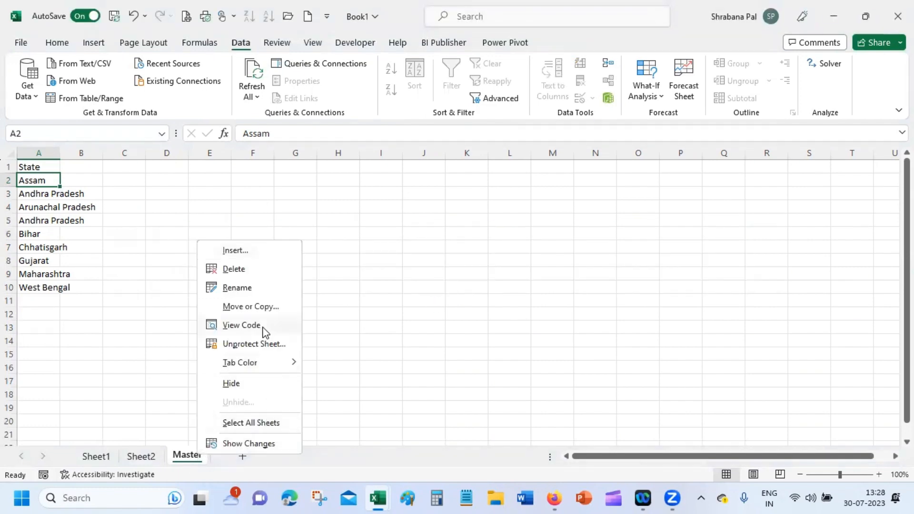
pyautogui.moveTo(274, 360)
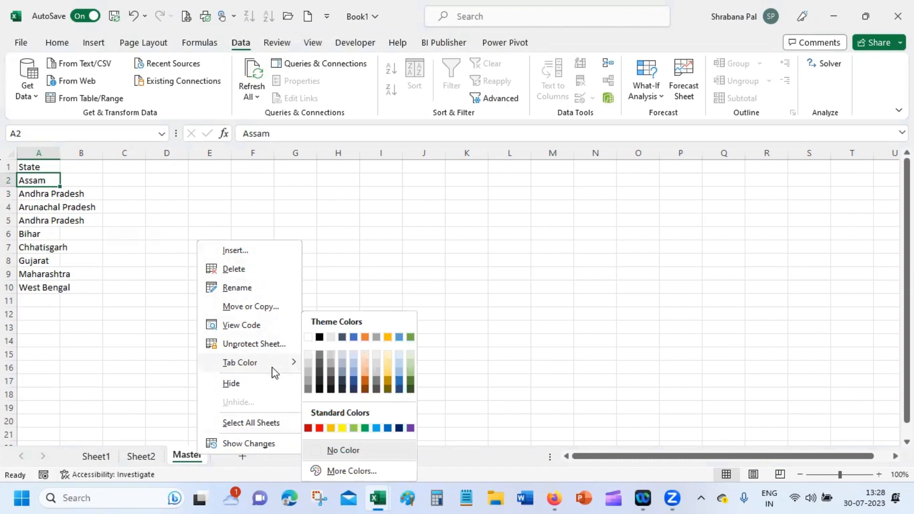
pyautogui.click(265, 383)
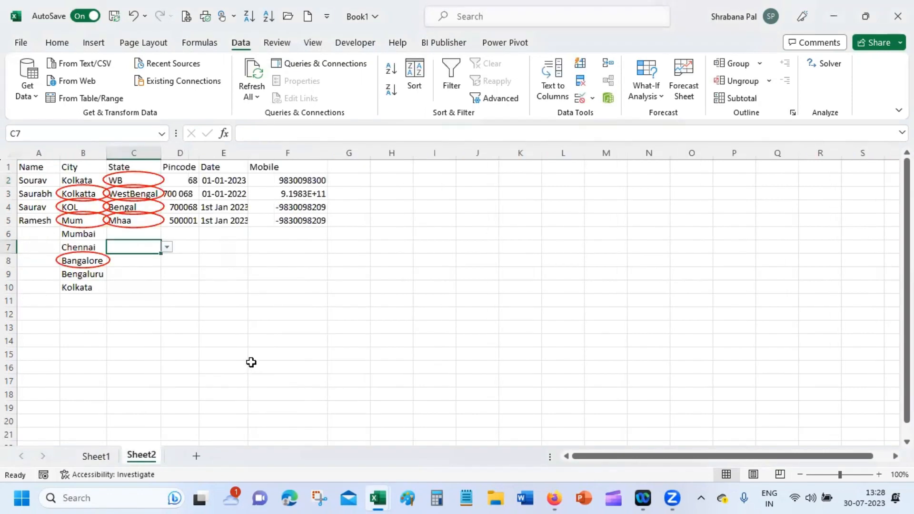
# Step: Unhide the Master sheet from the list of hidden sheets
pyautogui.click(219, 353)
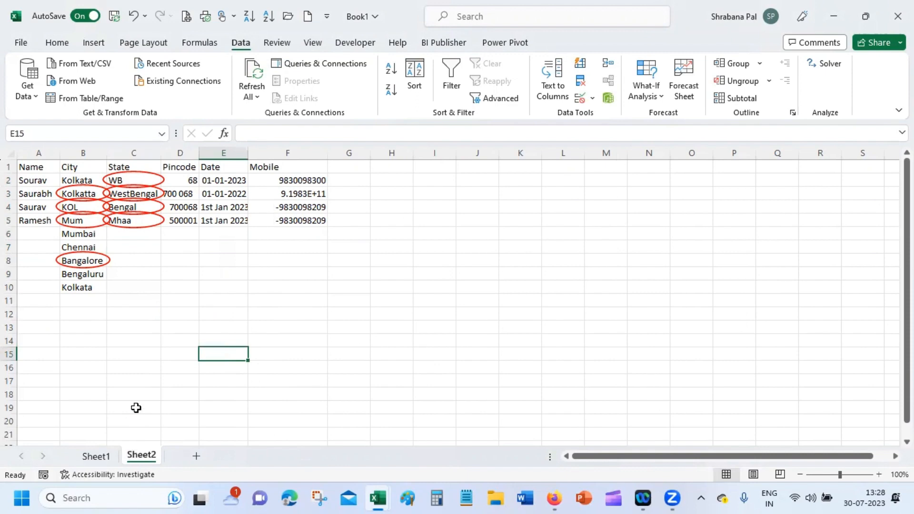
pyautogui.rightClick(151, 459)
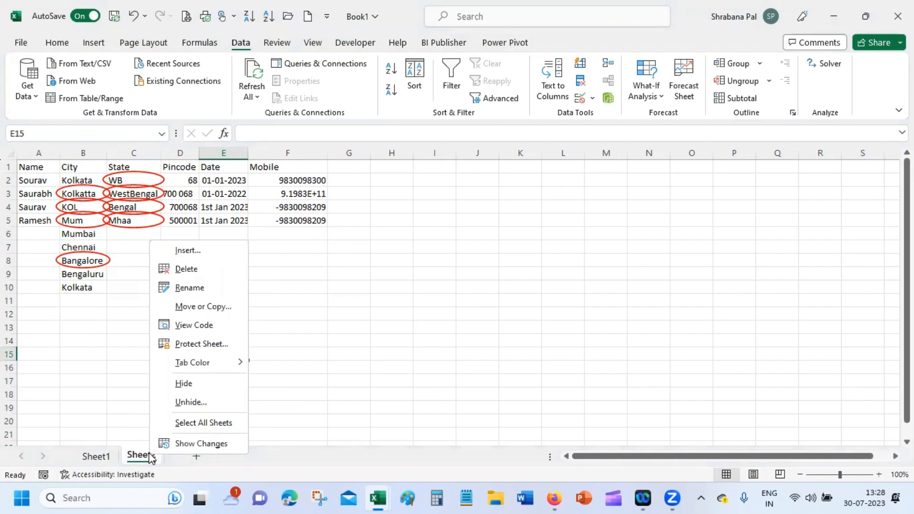
pyautogui.click(210, 400)
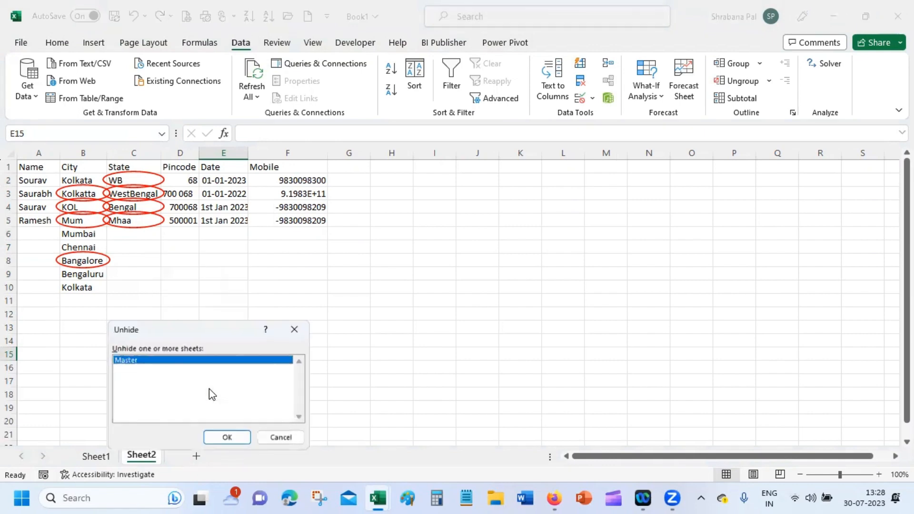
pyautogui.click(220, 437)
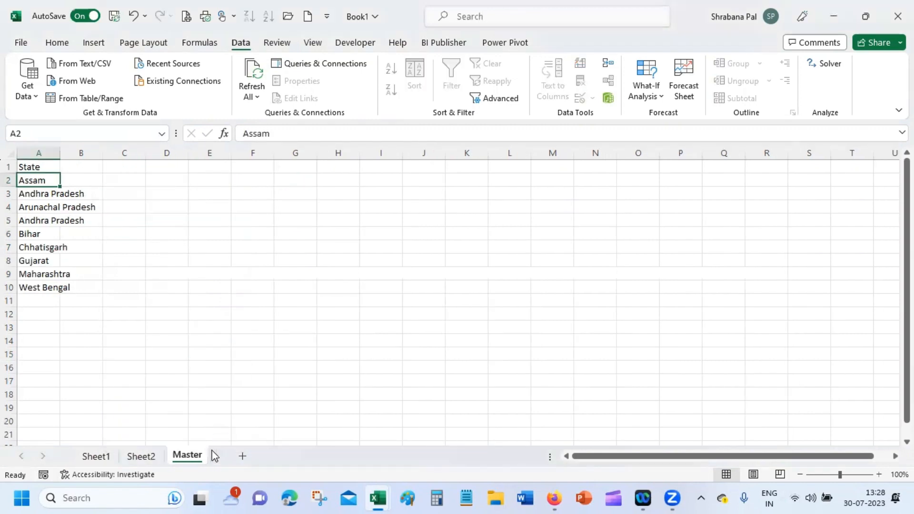
# Step: Confirm Master's state names can't be edited, then return to Sheet2
pyautogui.doubleClick(32, 197)
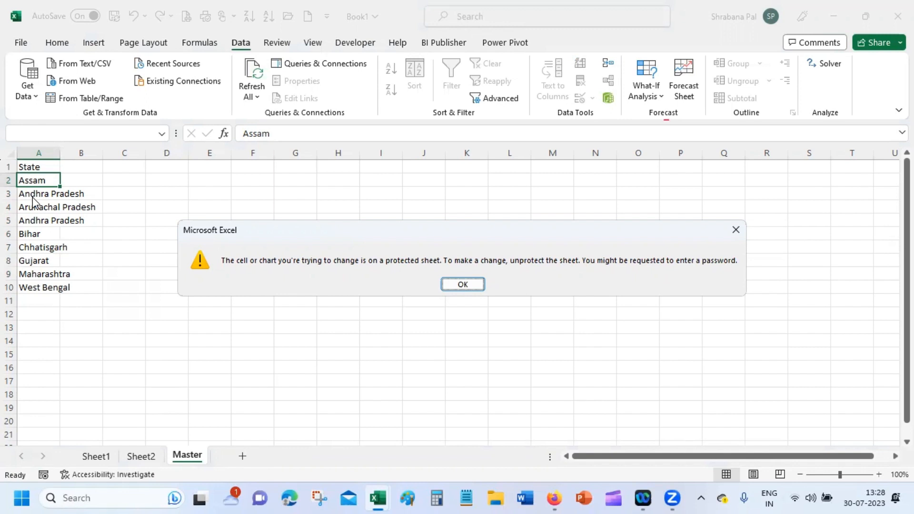
pyautogui.press('Return')
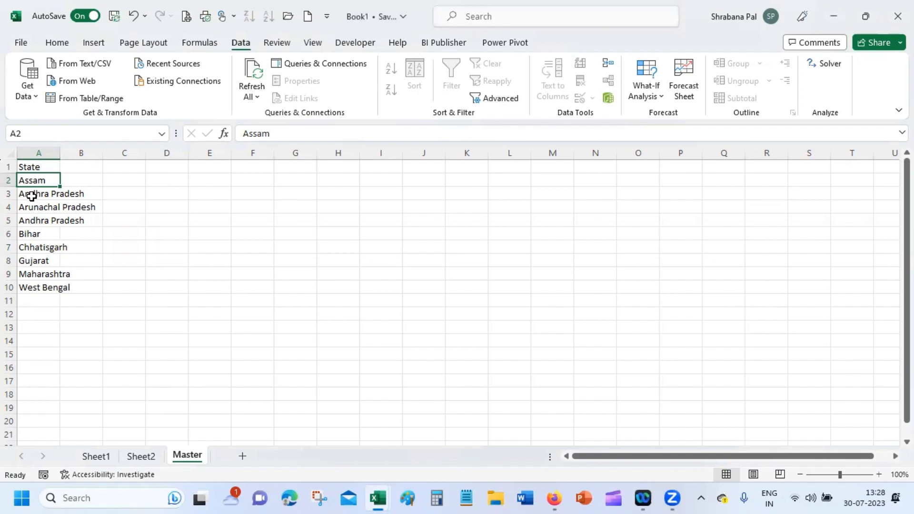
pyautogui.click(141, 457)
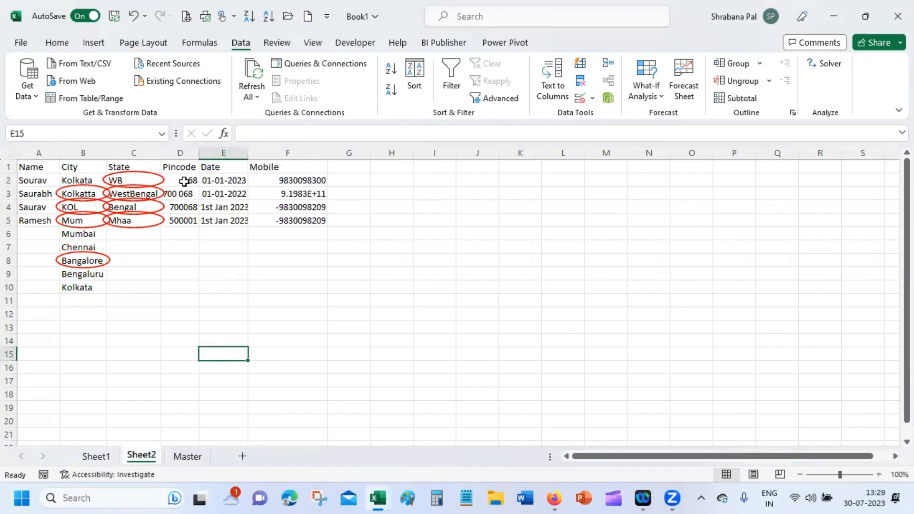
# Step: Limit Pincode cells D2:D20 to whole numbers between 100000 and 999999
pyautogui.moveTo(184, 181); pyautogui.dragTo(182, 426)
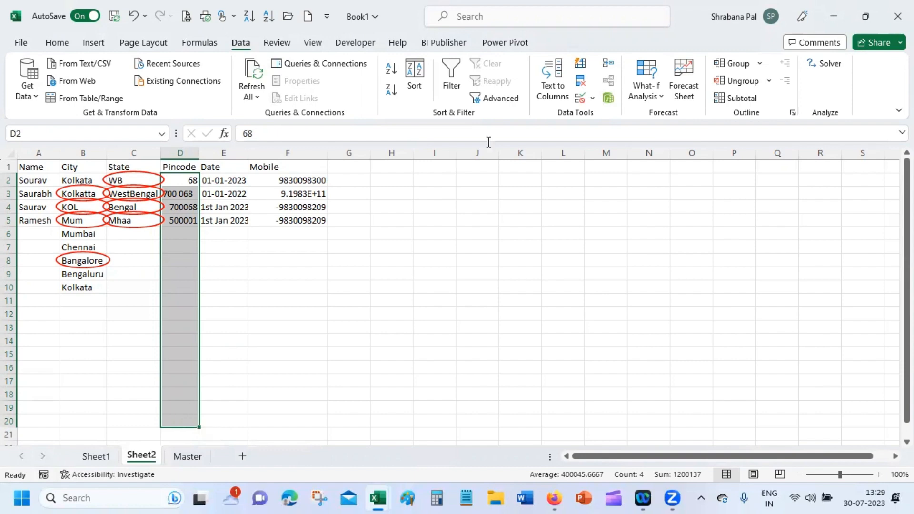
pyautogui.click(581, 98)
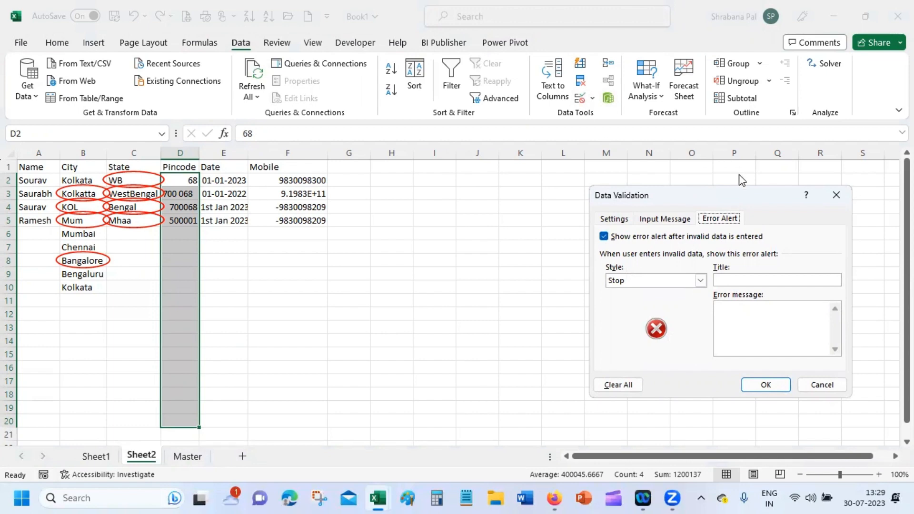
pyautogui.click(603, 221)
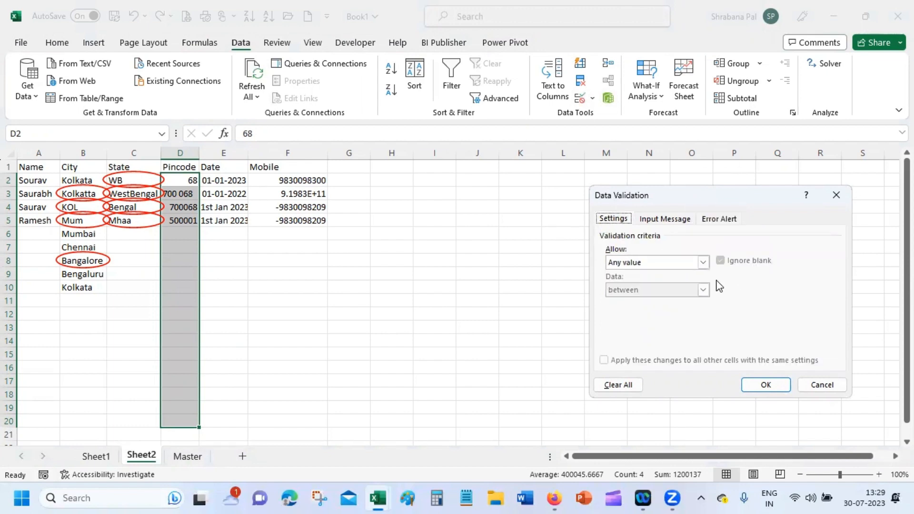
pyautogui.click(639, 261)
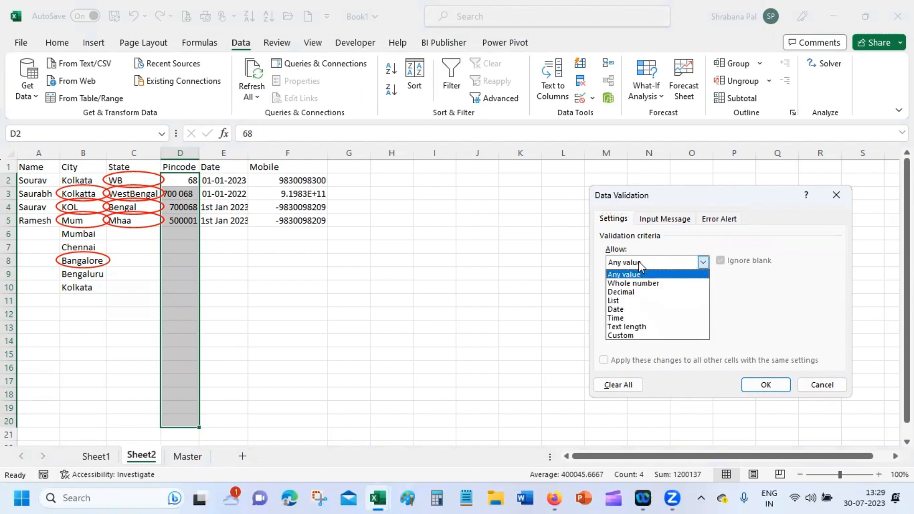
pyautogui.click(664, 286)
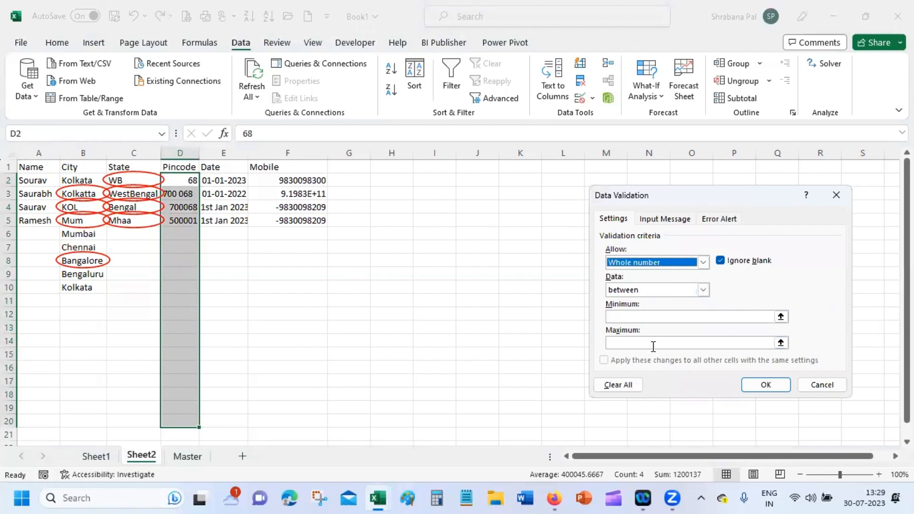
pyautogui.click(663, 316)
pyautogui.write('10')
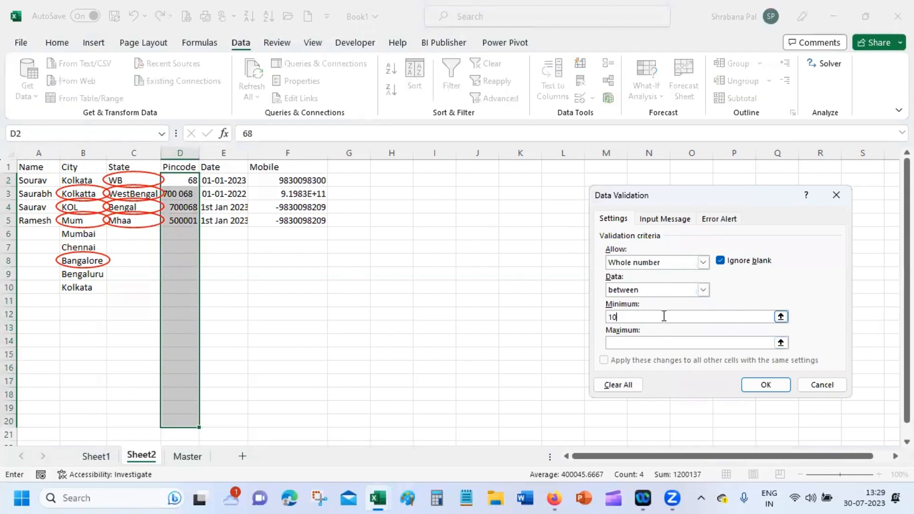
pyautogui.write('0000')
pyautogui.press('Tab')
pyautogui.write('999999')
pyautogui.click(776, 384)
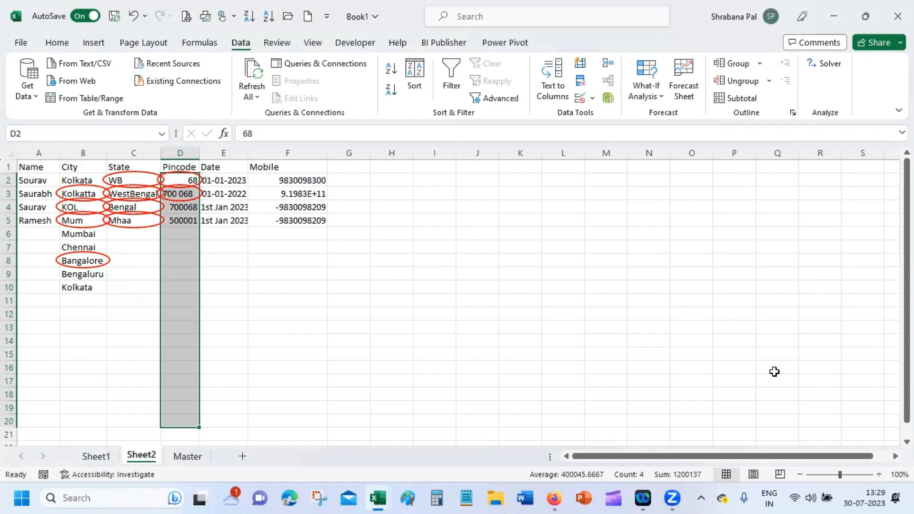
pyautogui.click(182, 241)
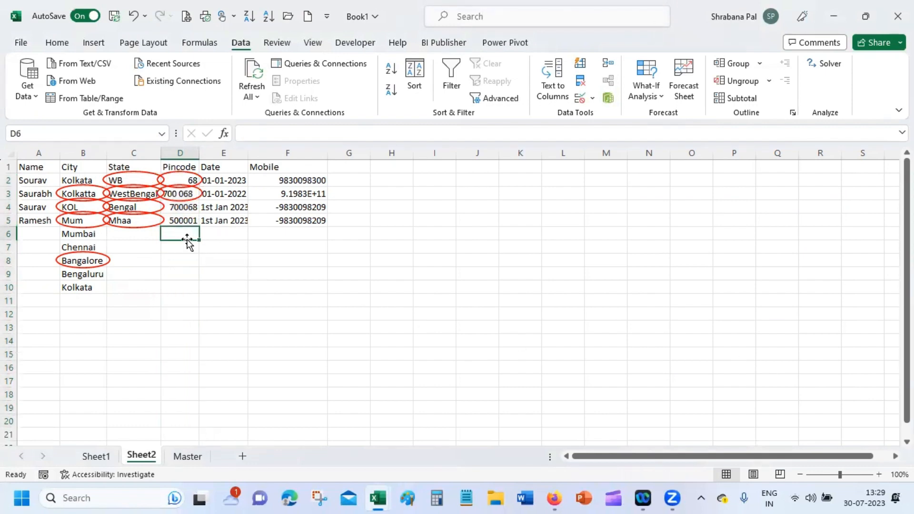
pyautogui.write('12')
pyautogui.press('Return')
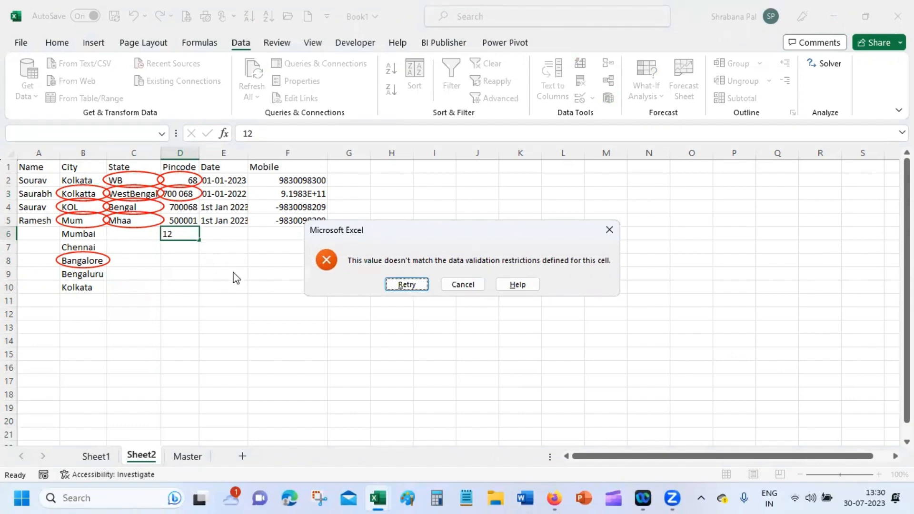
pyautogui.click(463, 285)
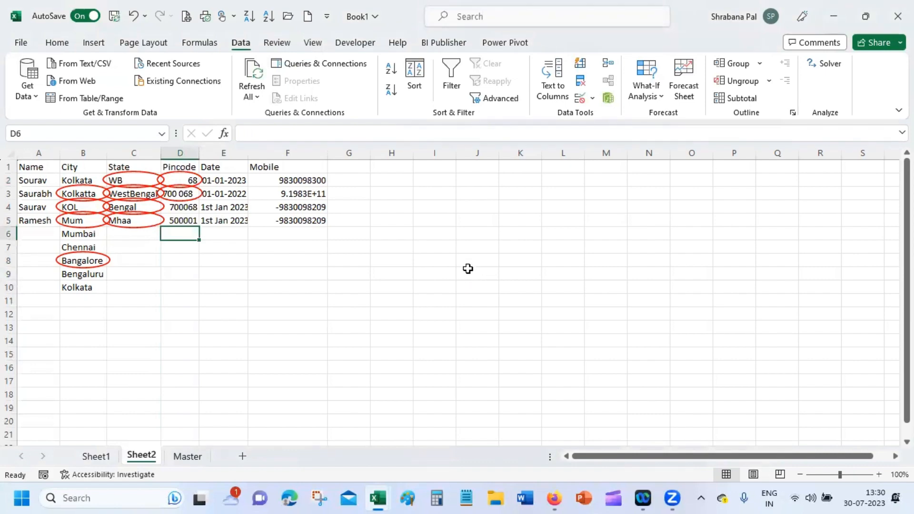
pyautogui.moveTo(228, 180); pyautogui.dragTo(217, 420)
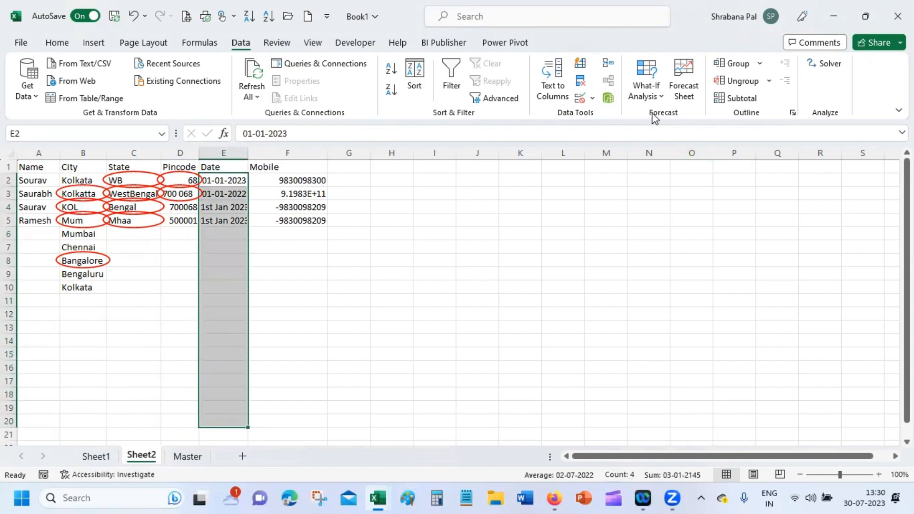
# Step: Set the Date column validation to dates between 1/1/2023 and 12/31/2023
pyautogui.click(594, 96)
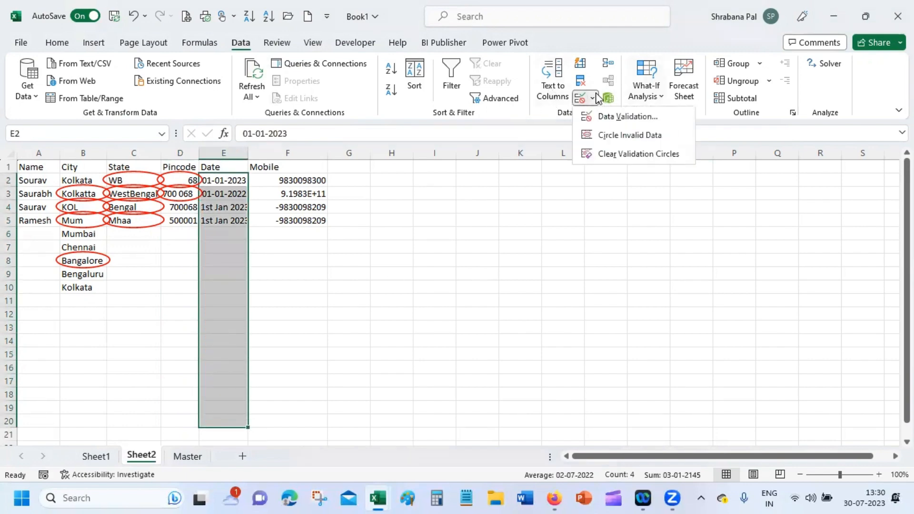
pyautogui.click(630, 119)
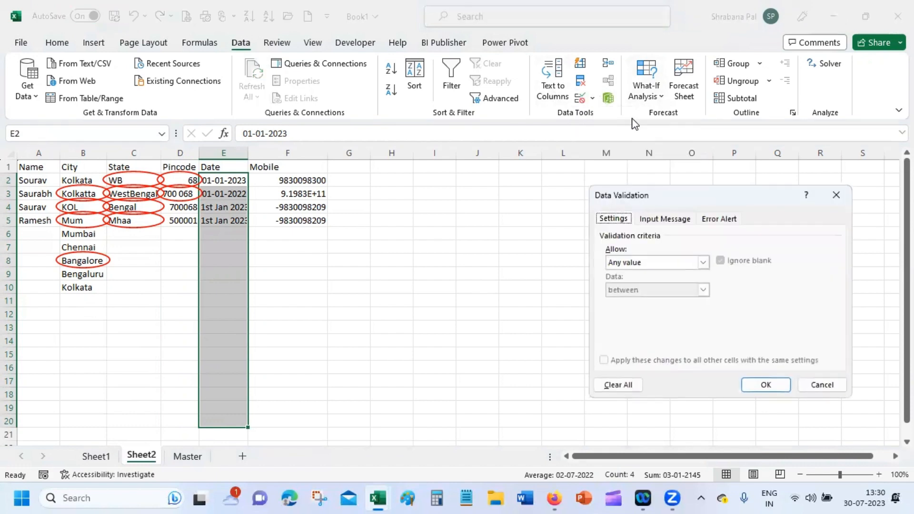
pyautogui.click(643, 263)
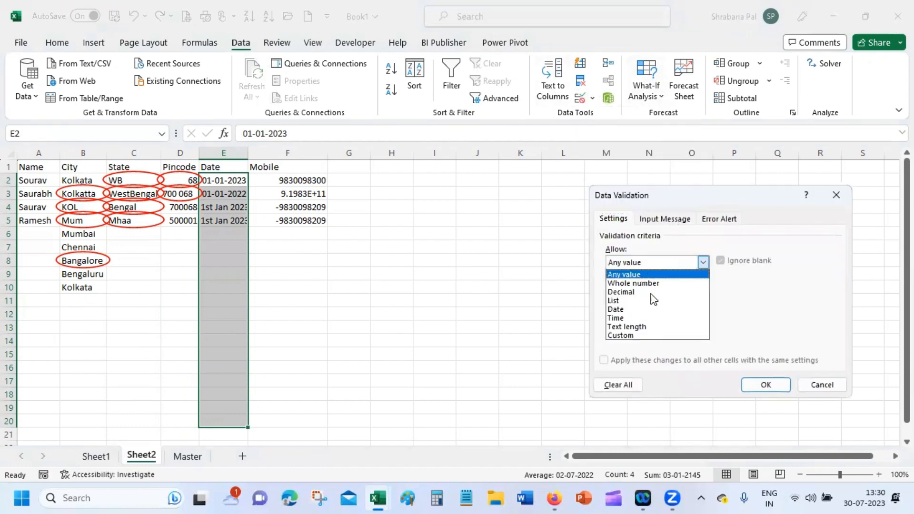
pyautogui.click(652, 309)
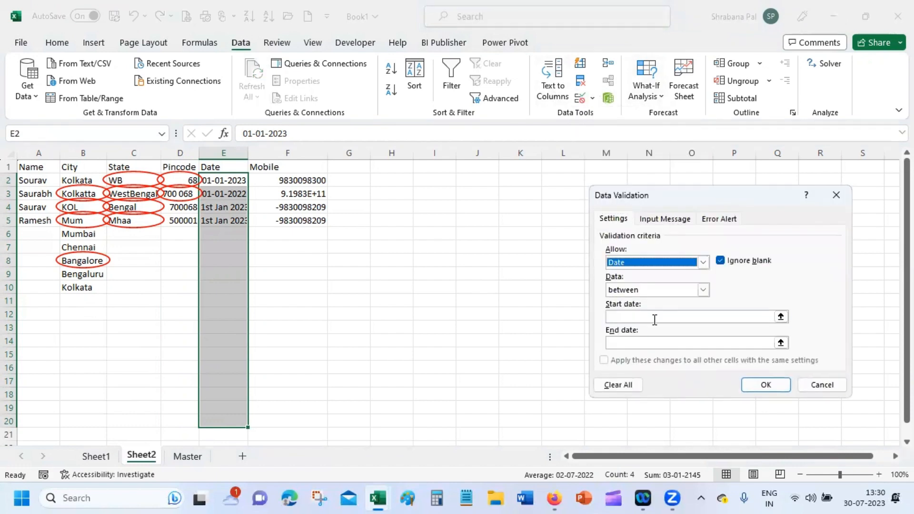
pyautogui.click(712, 322)
pyautogui.write('1/')
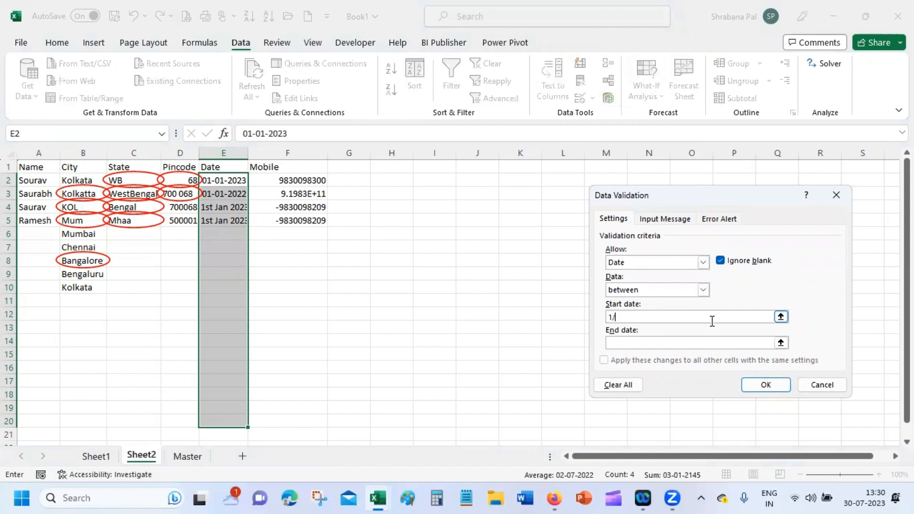
pyautogui.write('1/2023')
pyautogui.click(681, 343)
pyautogui.write('12')
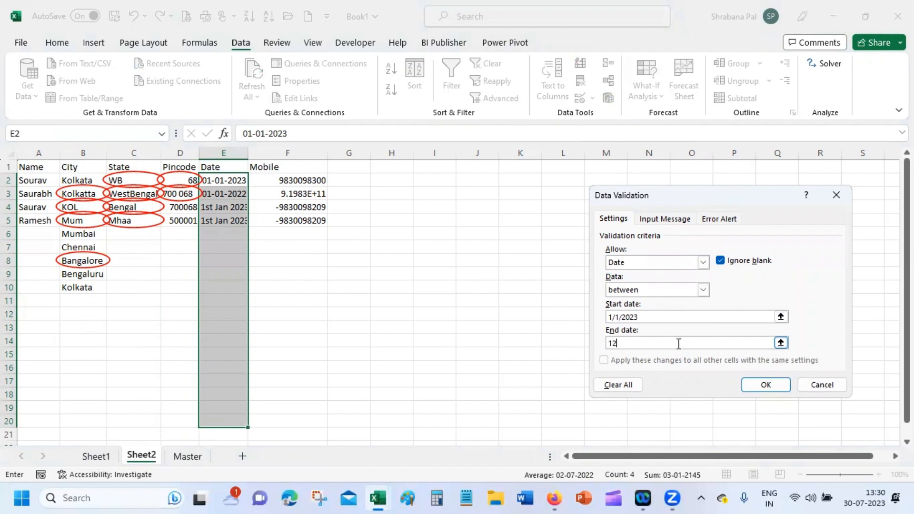
pyautogui.write('/31/2023')
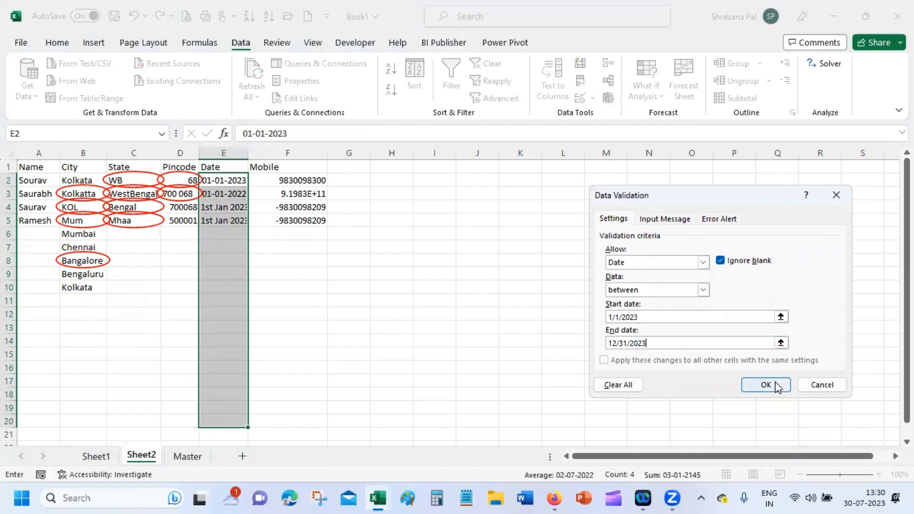
pyautogui.click(777, 387)
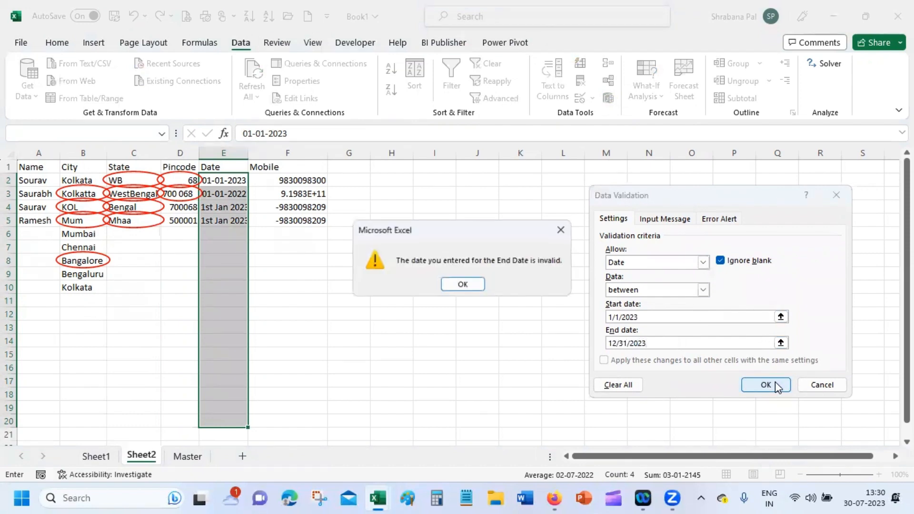
# Step: Correct the rejected end date to 31/12/2023 and apply the 2023 date rule
pyautogui.click(460, 285)
pyautogui.click(615, 343)
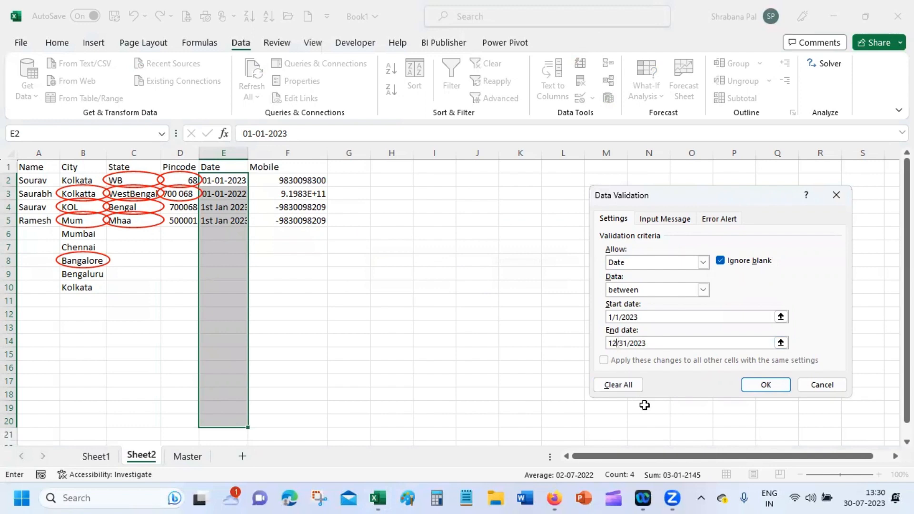
pyautogui.press('BackSpace')
pyautogui.press('BackSpace')
pyautogui.write('31+')
pyautogui.press('Right')
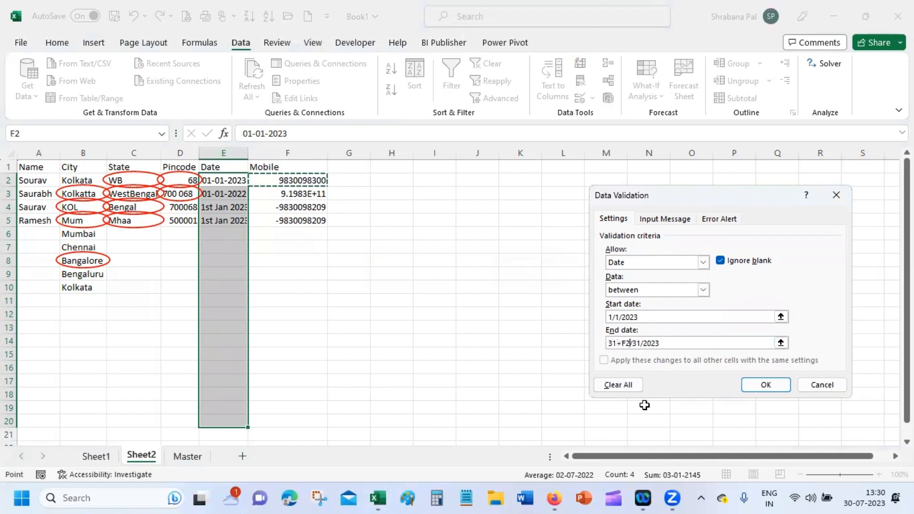
pyautogui.press('BackSpace')
pyautogui.press('BackSpace')
pyautogui.press('BackSpace')
pyautogui.press('Right')
pyautogui.press('Right')
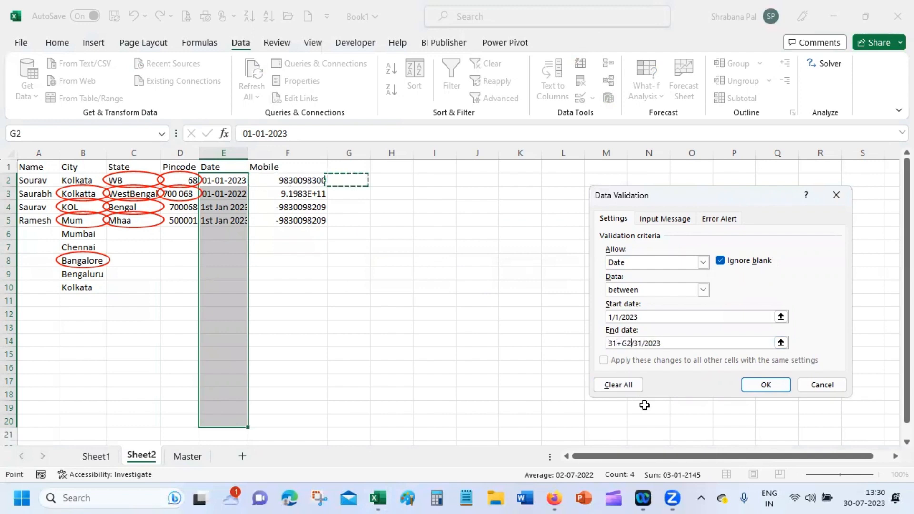
pyautogui.press('BackSpace')
pyautogui.press('BackSpace')
pyautogui.press('BackSpace')
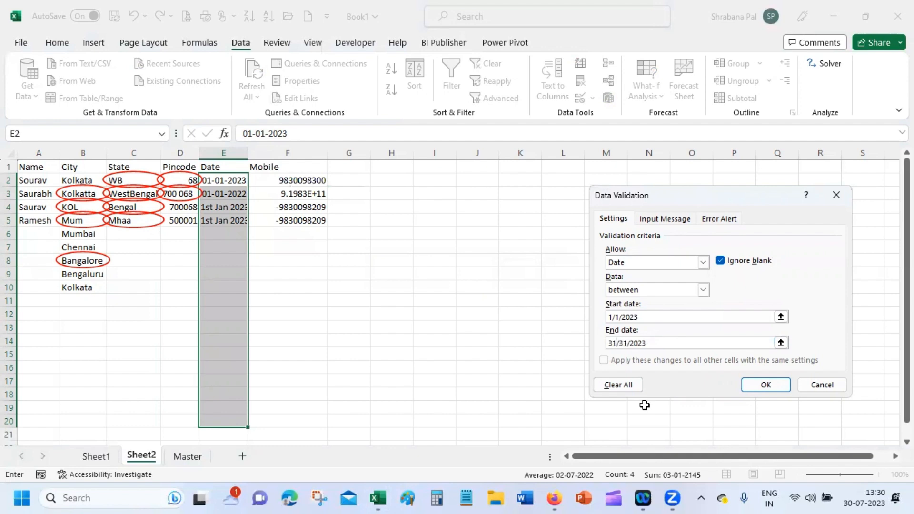
pyautogui.click(627, 342)
pyautogui.press('BackSpace')
pyautogui.press('BackSpace')
pyautogui.write('12')
pyautogui.click(762, 386)
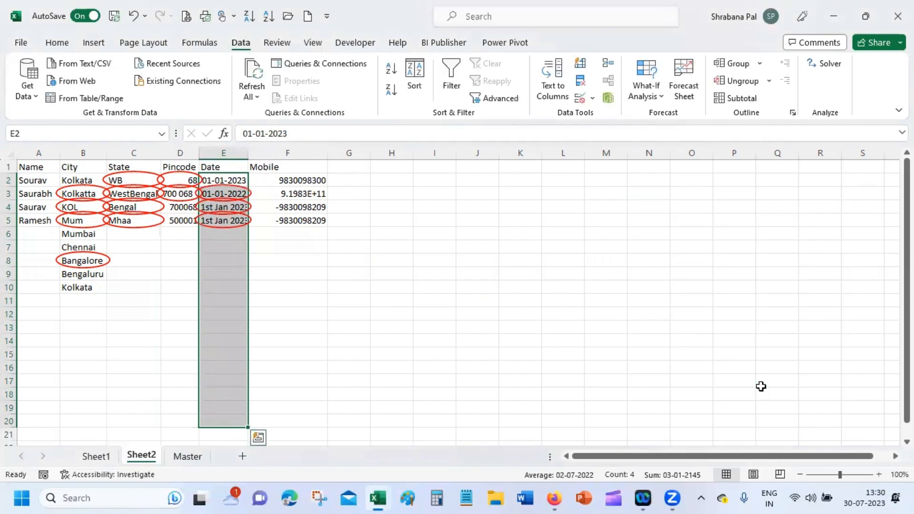
pyautogui.click(233, 243)
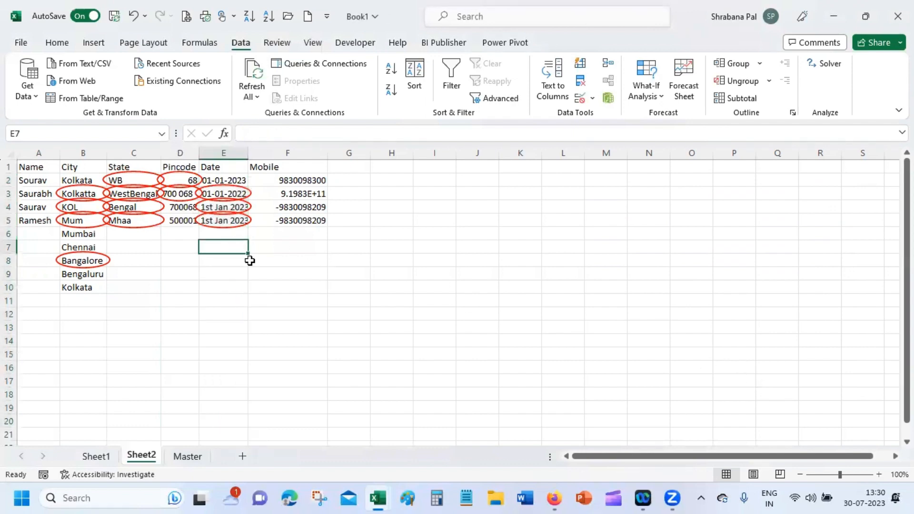
pyautogui.write('1//')
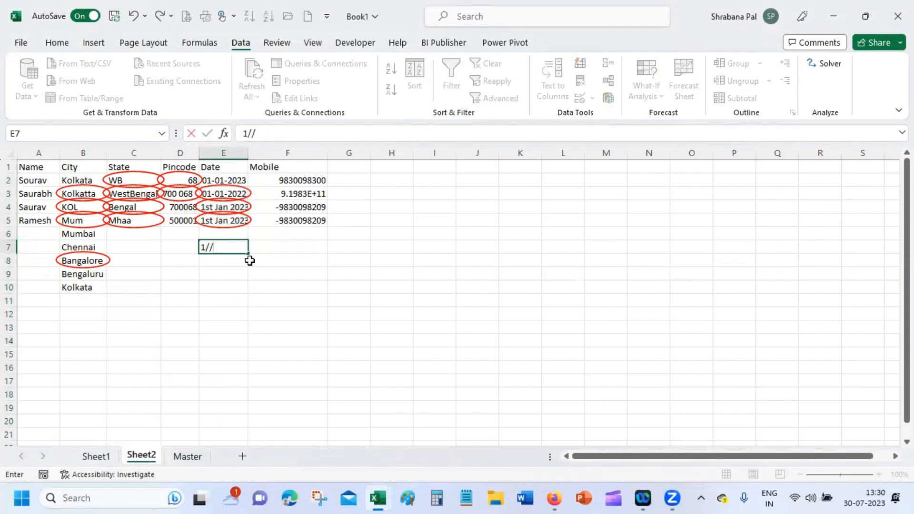
pyautogui.press('BackSpace')
pyautogui.write('1/23')
pyautogui.press('BackSpace')
pyautogui.write('4')
pyautogui.press('Return')
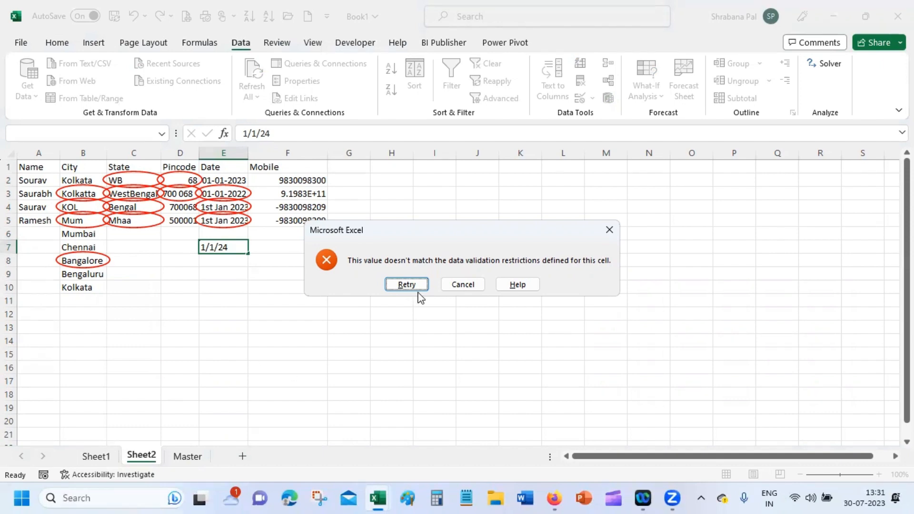
pyautogui.click(471, 290)
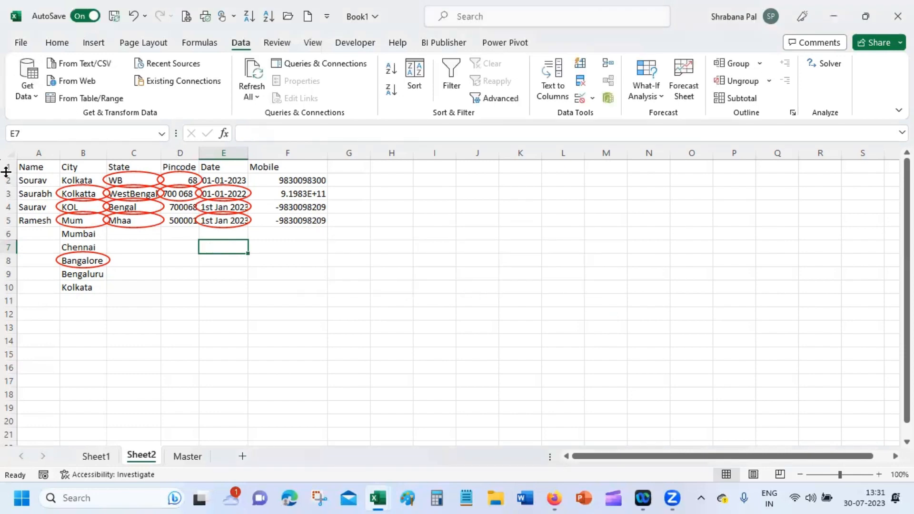
pyautogui.click(80, 193)
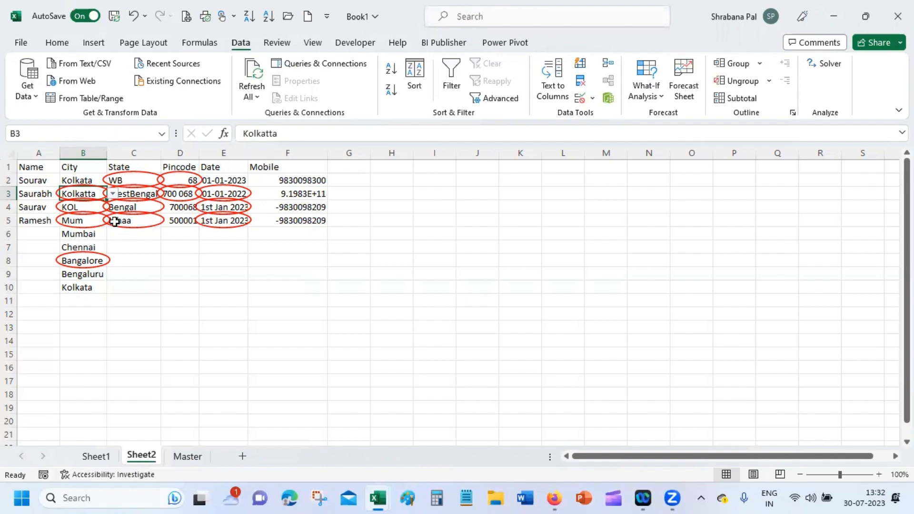
# Step: Go to the Master sheet with the nine-state list
pyautogui.click(187, 457)
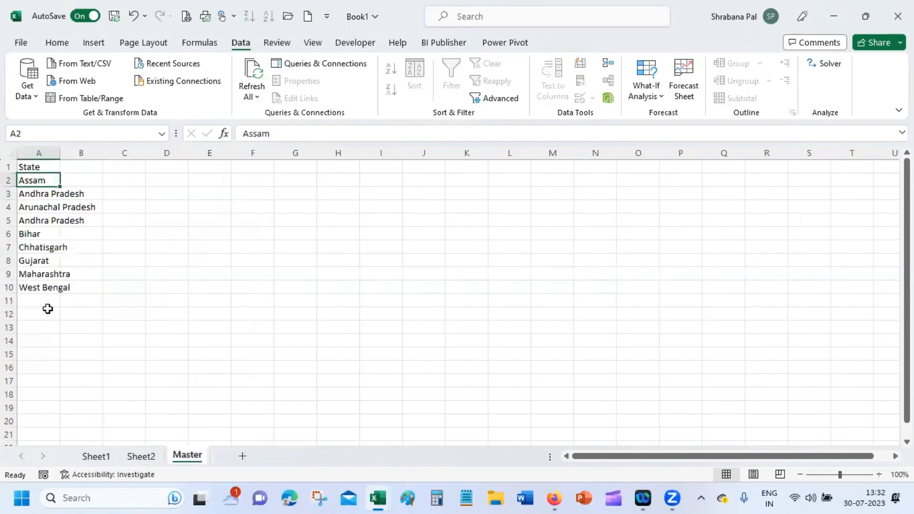
# Step: Unprotect the Master sheet with its password and autofit column A to the full state names
pyautogui.click(55, 153)
pyautogui.click(61, 147)
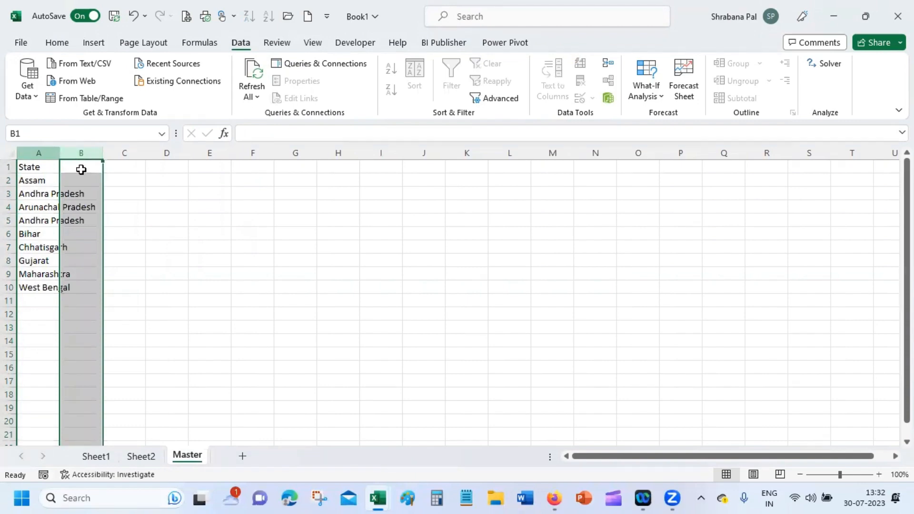
pyautogui.click(96, 195)
pyautogui.rightClick(195, 455)
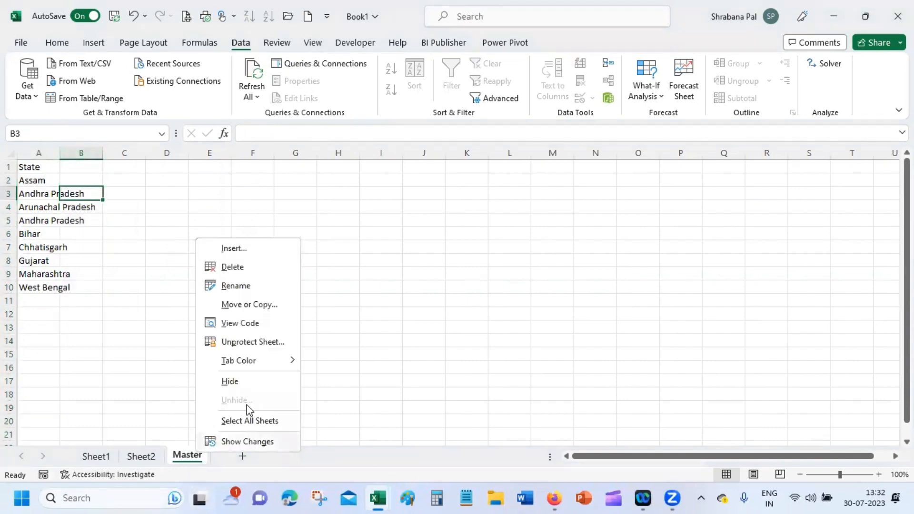
pyautogui.moveTo(271, 364)
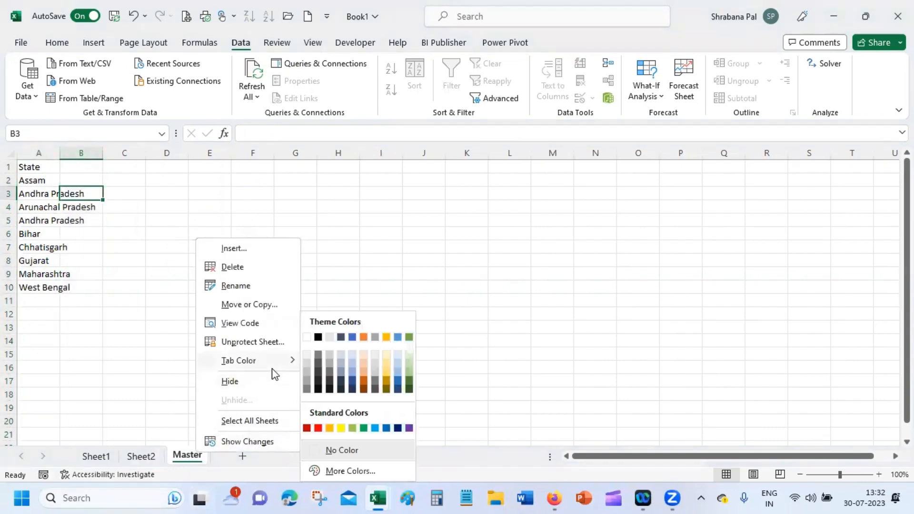
pyautogui.click(269, 344)
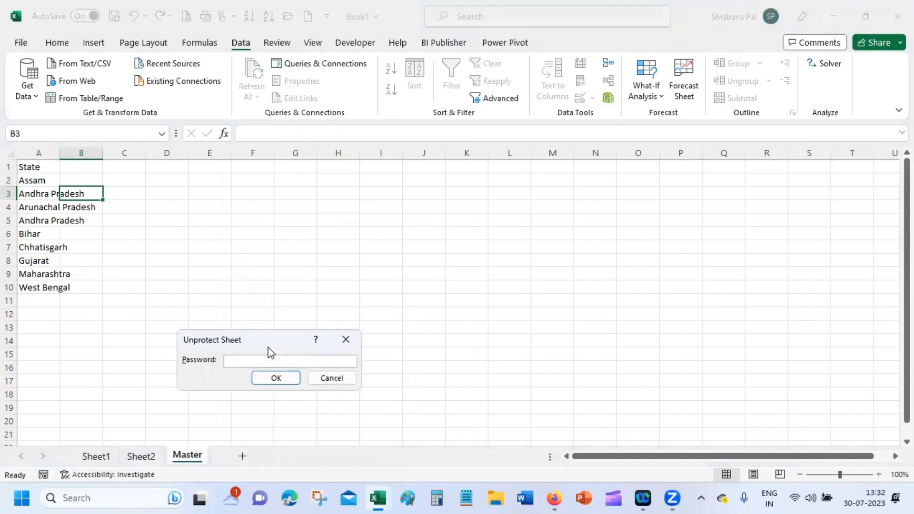
pyautogui.write('123456')
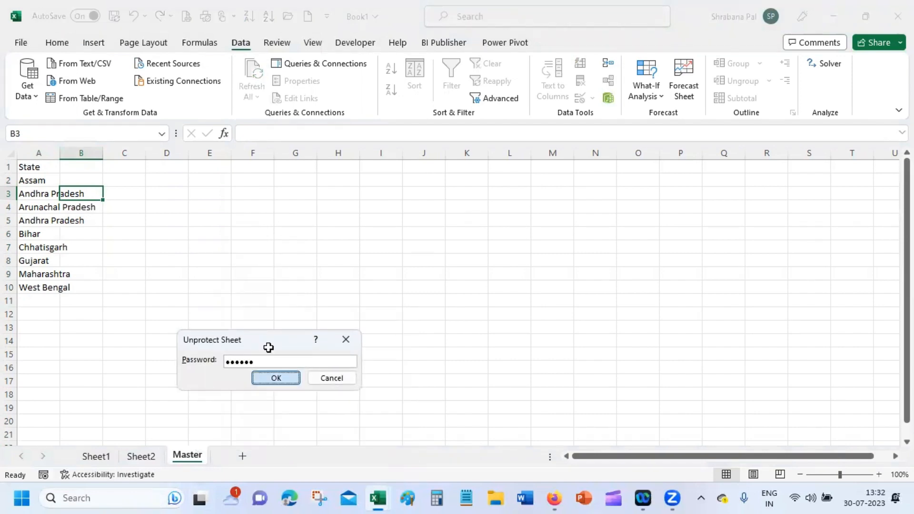
pyautogui.press('Return')
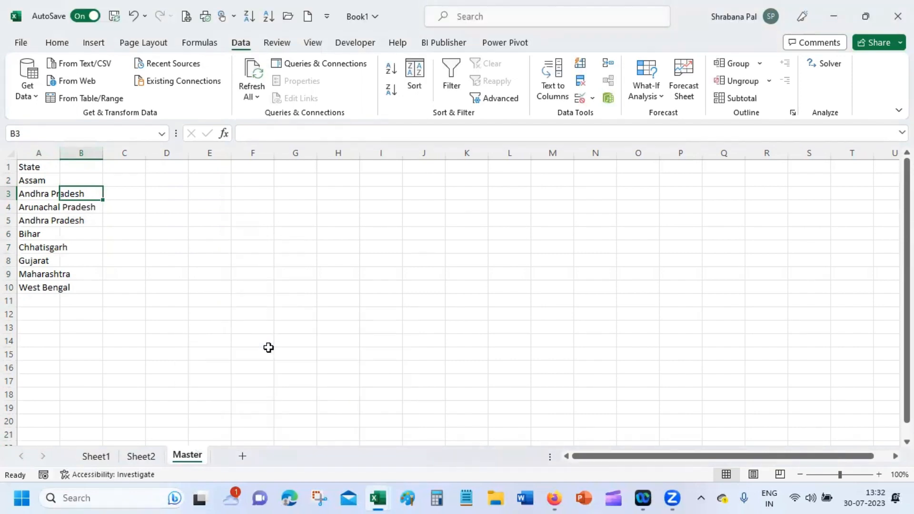
pyautogui.doubleClick(59, 152)
# Step: Add Emp Name, Department, Salespeople and Regions headers in C1, E1, G1, I1, autofitting columns C and G
pyautogui.click(153, 168)
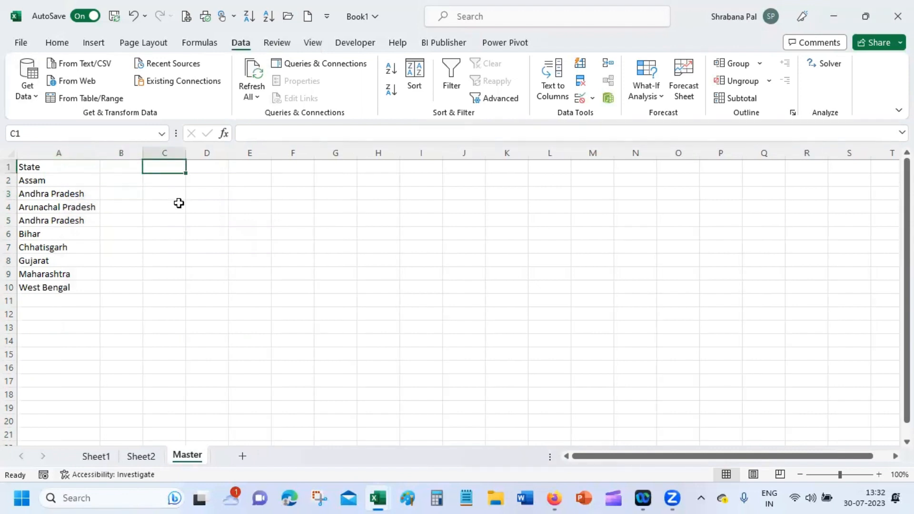
pyautogui.write('E,p')
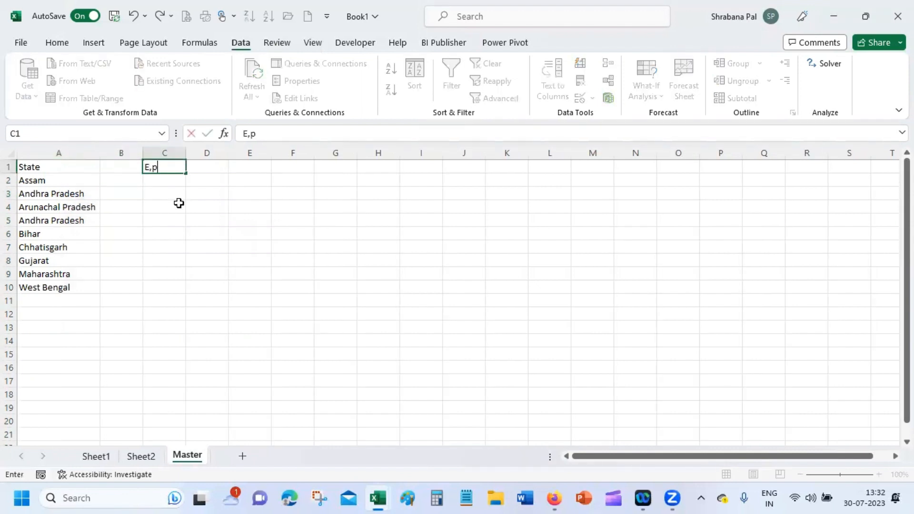
pyautogui.press('BackSpace')
pyautogui.write('mp Name')
pyautogui.press('Tab')
pyautogui.press('Tab')
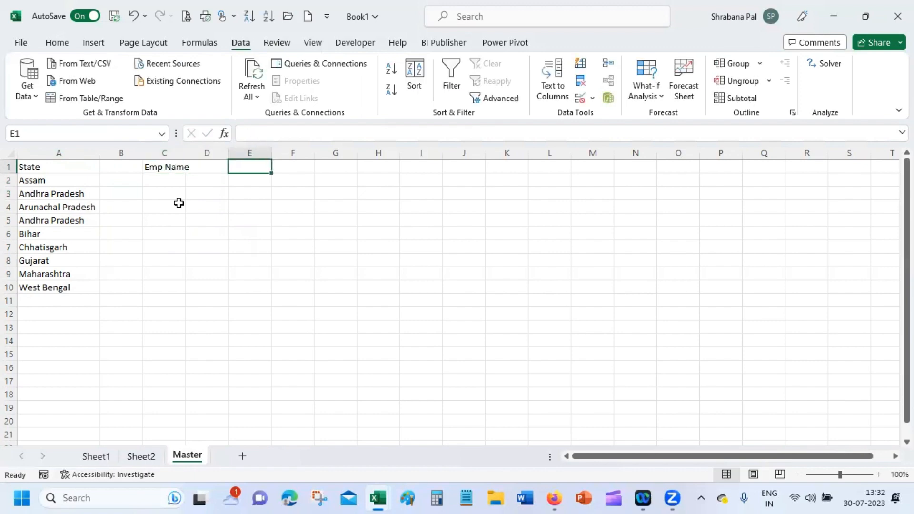
pyautogui.write('Department')
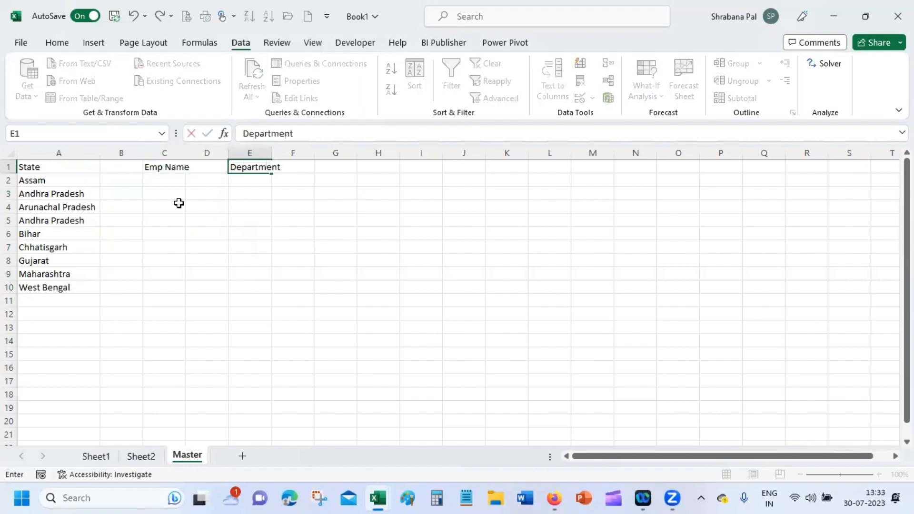
pyautogui.press('Tab')
pyautogui.press('Tab')
pyautogui.write('Sale')
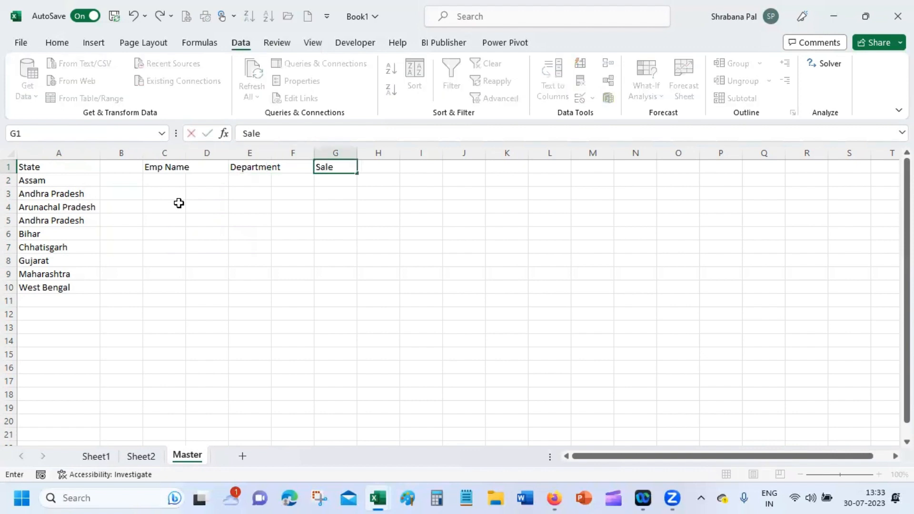
pyautogui.write('speople')
pyautogui.press('Tab')
pyautogui.press('Tab')
pyautogui.press('Tab')
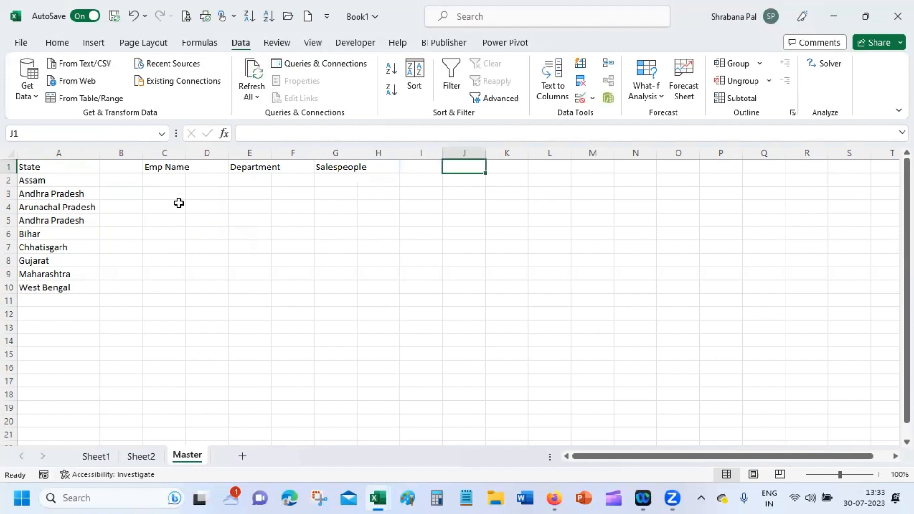
pyautogui.press('Left')
pyautogui.write('Regi')
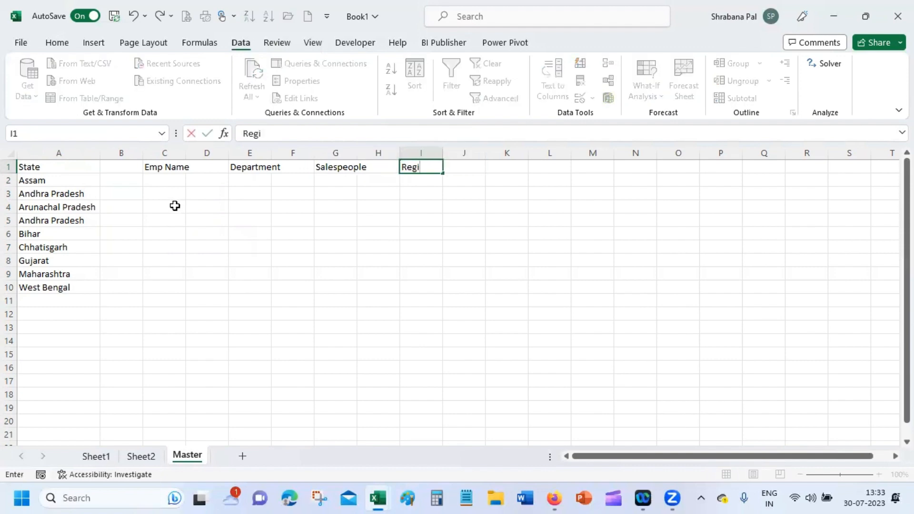
pyautogui.write('ons')
pyautogui.press('Return')
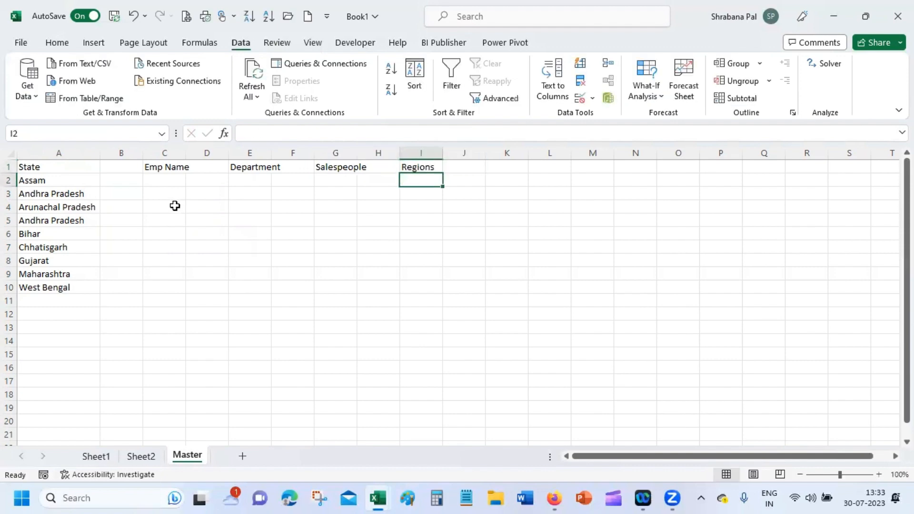
pyautogui.click(208, 330)
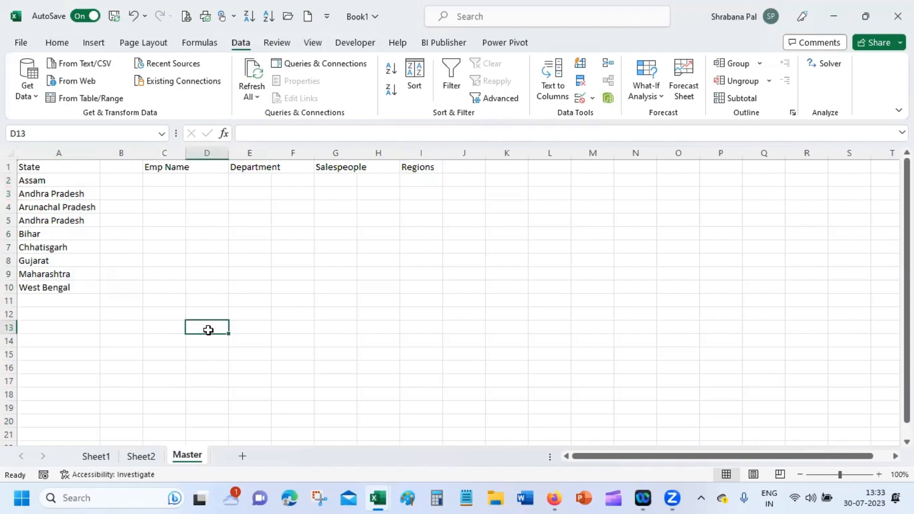
pyautogui.doubleClick(185, 153)
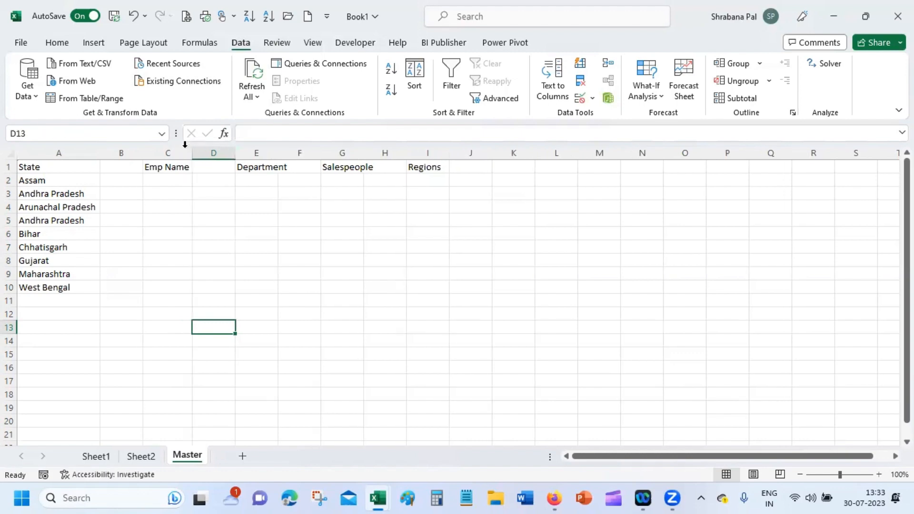
pyautogui.doubleClick(364, 152)
# Step: List salespeople Rick, Nick, John and Pam in G2:G5, then go back to Sheet2
pyautogui.click(360, 180)
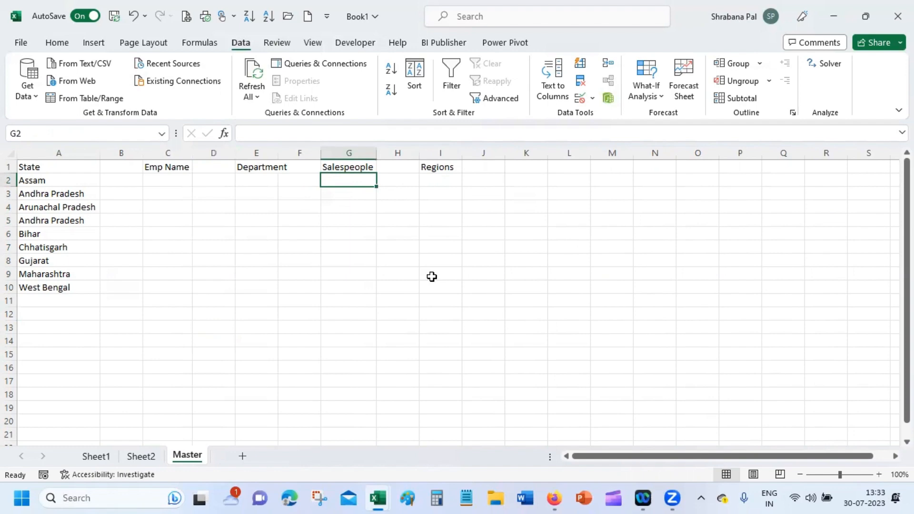
pyautogui.write('Rick')
pyautogui.press('Return')
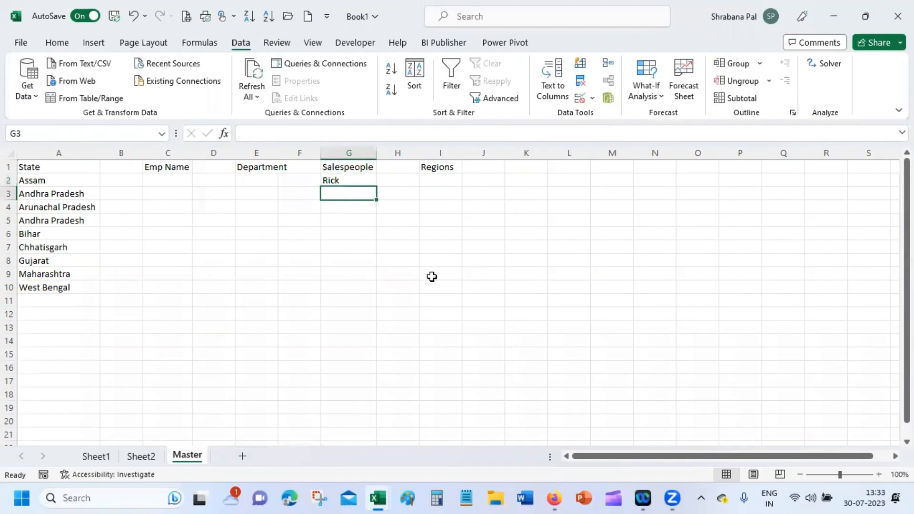
pyautogui.write('Ni')
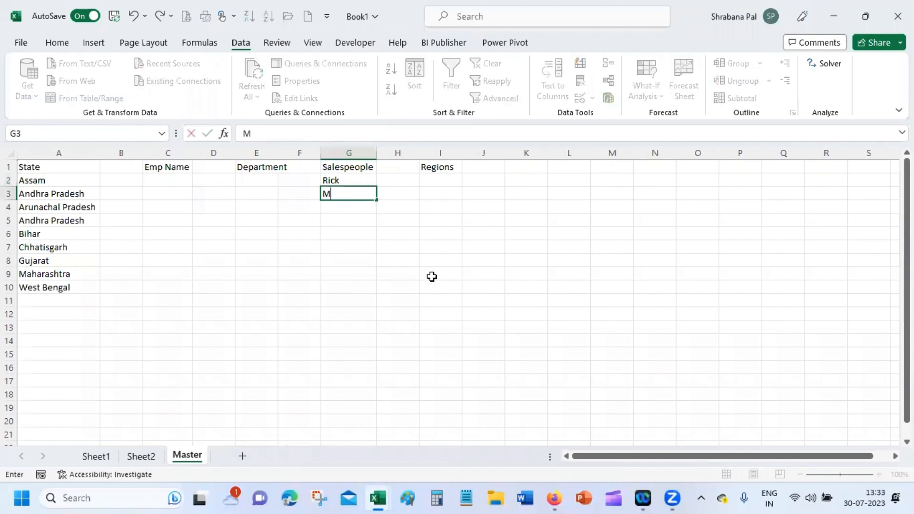
pyautogui.press('BackSpace')
pyautogui.press('BackSpace')
pyautogui.write('Nick')
pyautogui.press('Return')
pyautogui.write('Jhon')
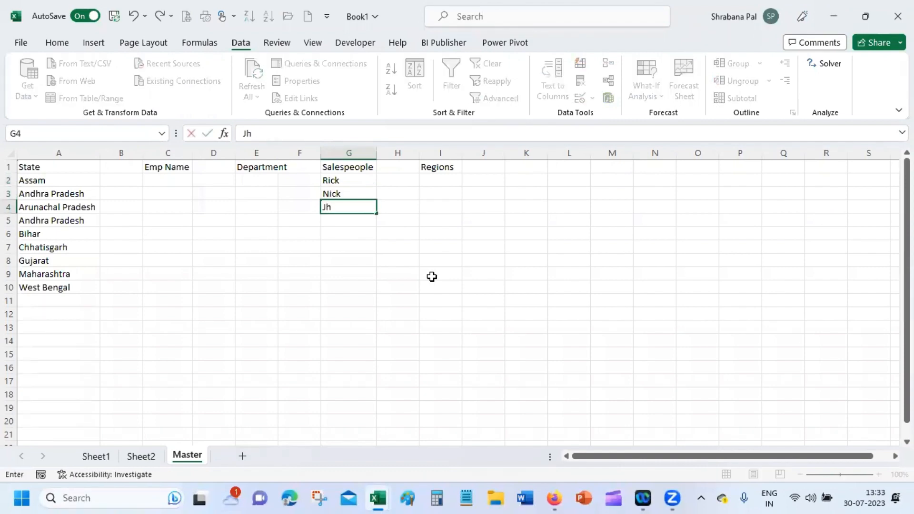
pyautogui.press('BackSpace')
pyautogui.press('BackSpace')
pyautogui.press('BackSpace')
pyautogui.write('ph')
pyautogui.press('BackSpace')
pyautogui.press('BackSpace')
pyautogui.write('ohn')
pyautogui.press('Return')
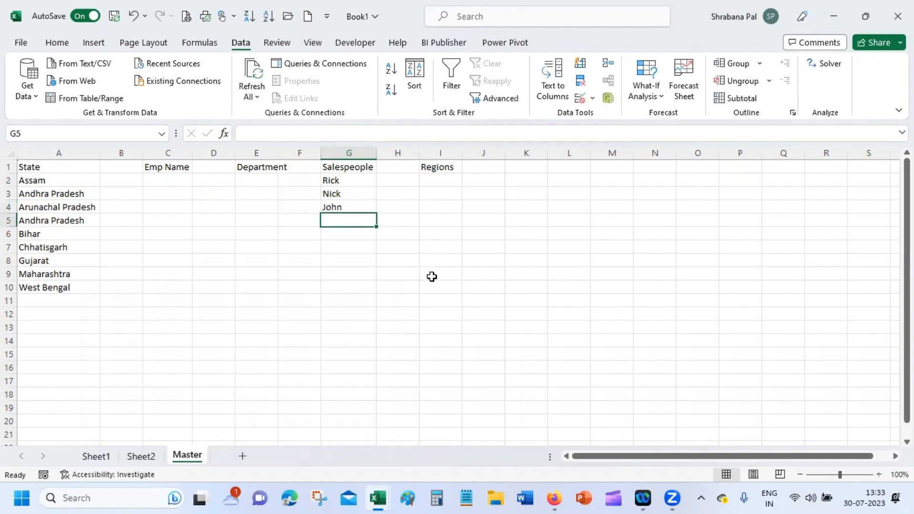
pyautogui.write('Pam')
pyautogui.press('Return')
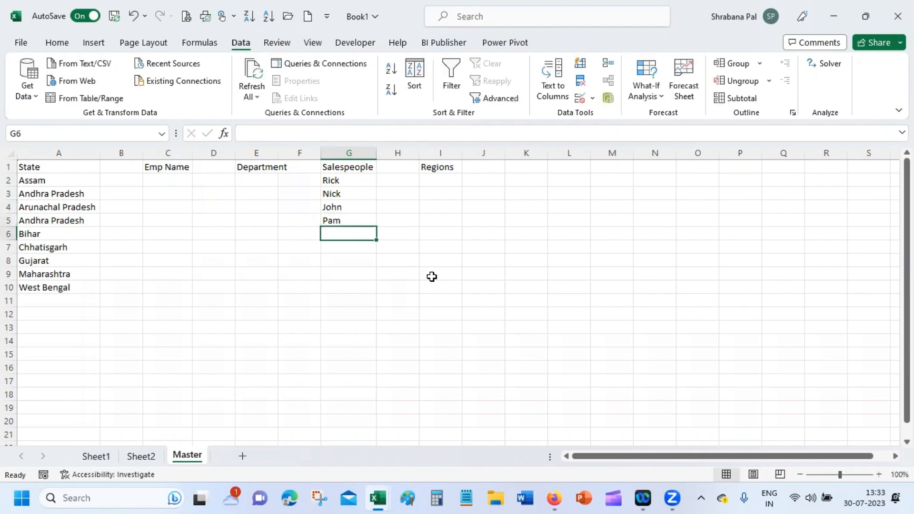
pyautogui.click(140, 456)
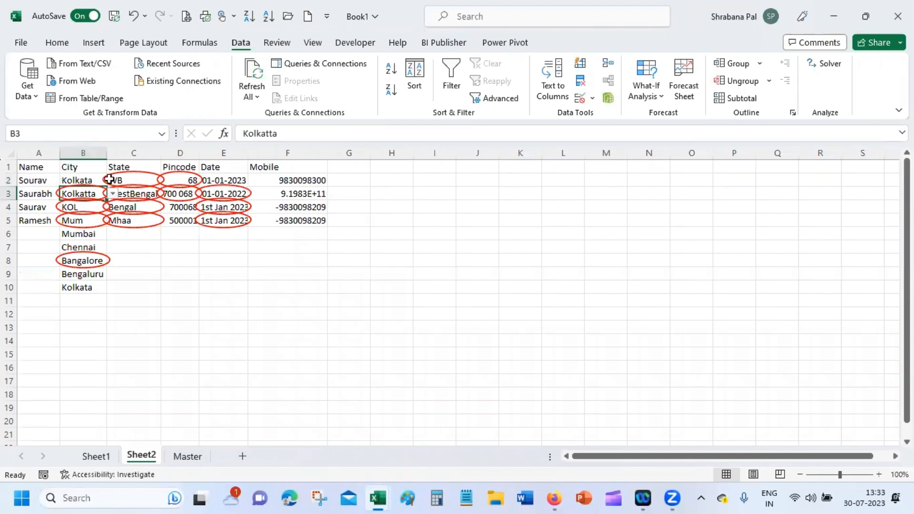
# Step: Enter the header 'Salespeople' in G1 of Sheet2
pyautogui.click(357, 168)
pyautogui.write('Sae')
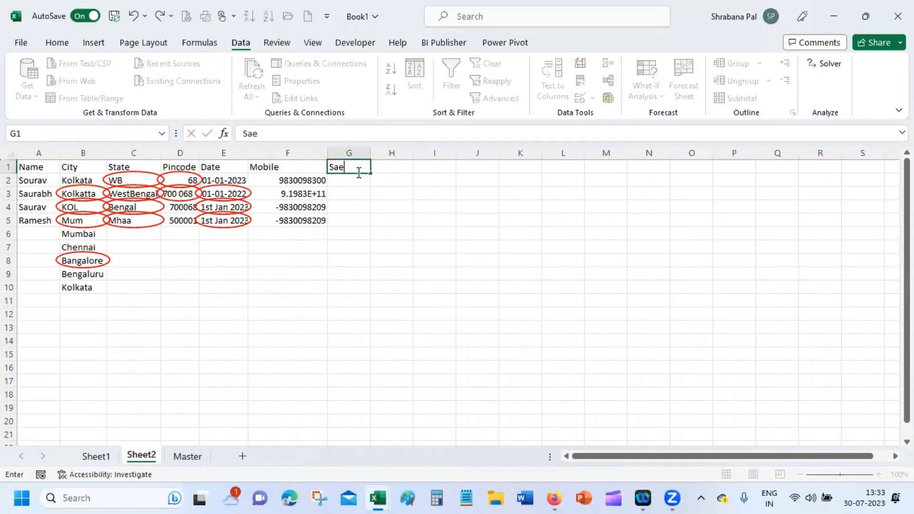
pyautogui.press('BackSpace')
pyautogui.write('lespeople')
pyautogui.press('Return')
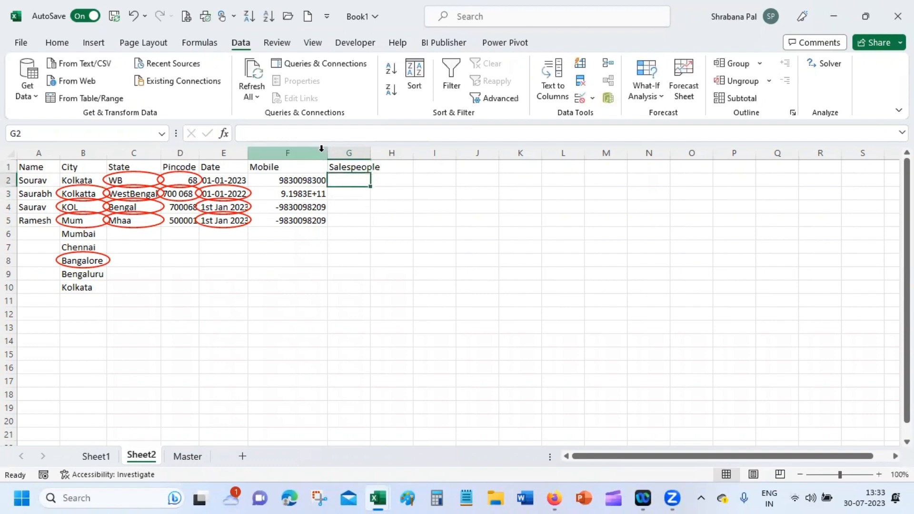
# Step: Give G2:G20 a List validation sourced from Master!$G$2:$G$5
pyautogui.moveTo(354, 178); pyautogui.dragTo(330, 422)
pyautogui.click(580, 98)
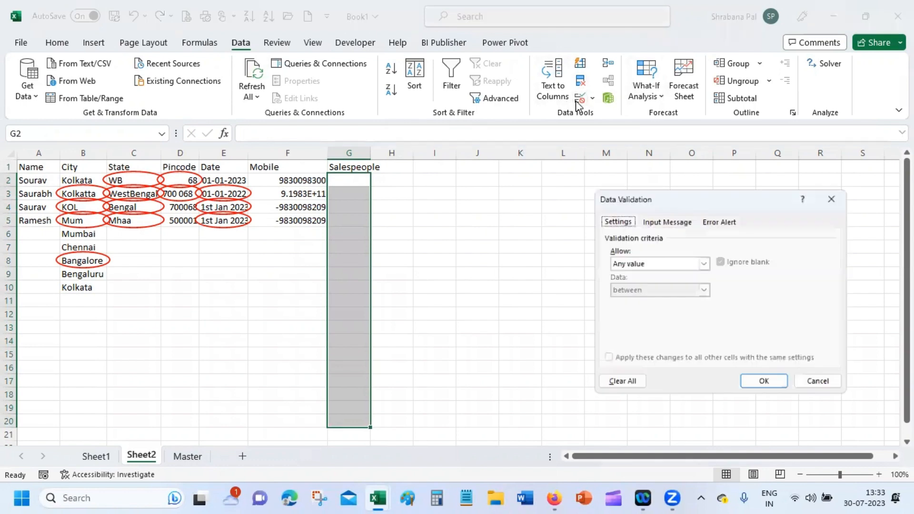
pyautogui.click(682, 265)
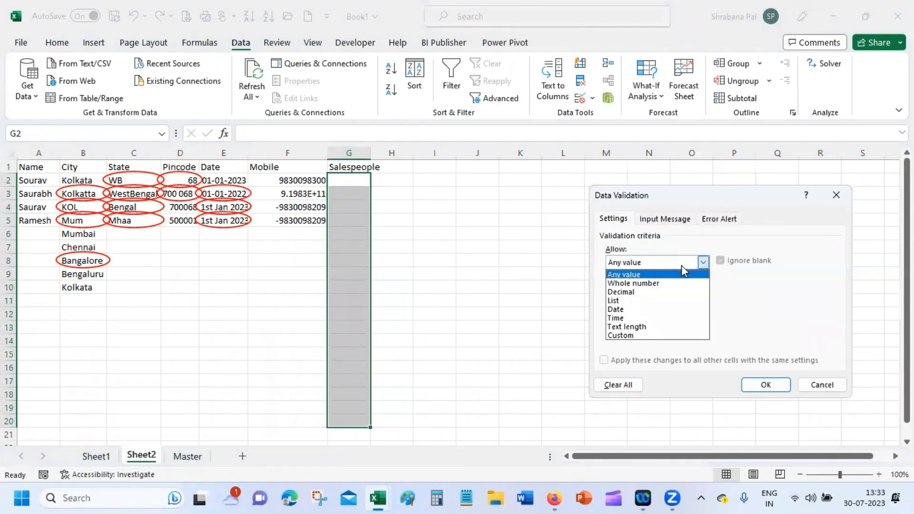
pyautogui.click(669, 300)
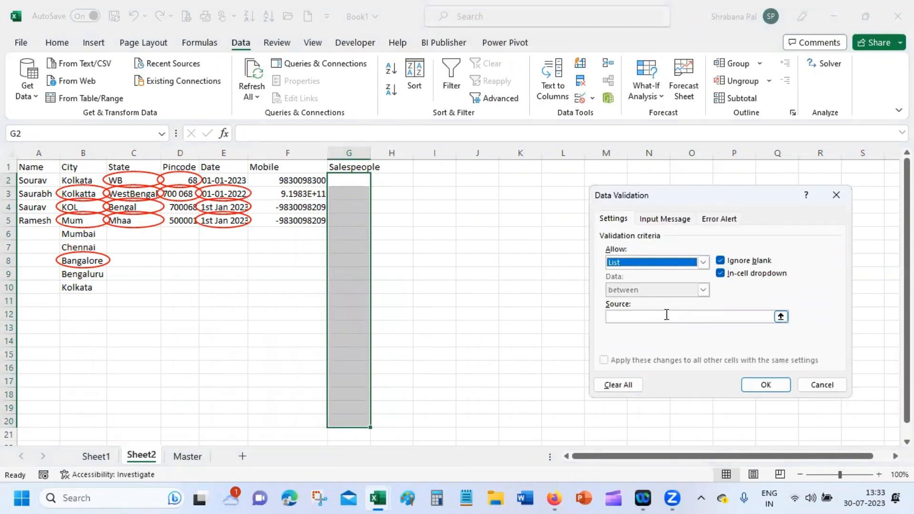
pyautogui.click(666, 316)
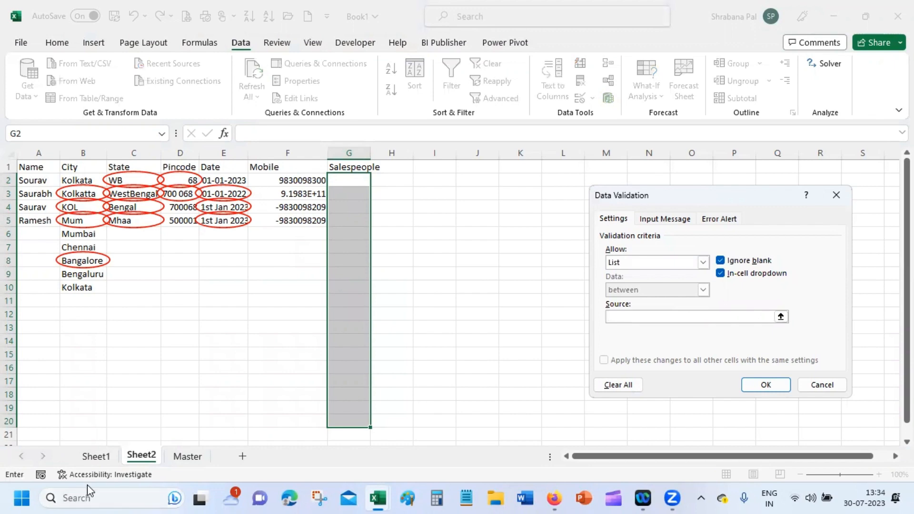
pyautogui.click(187, 456)
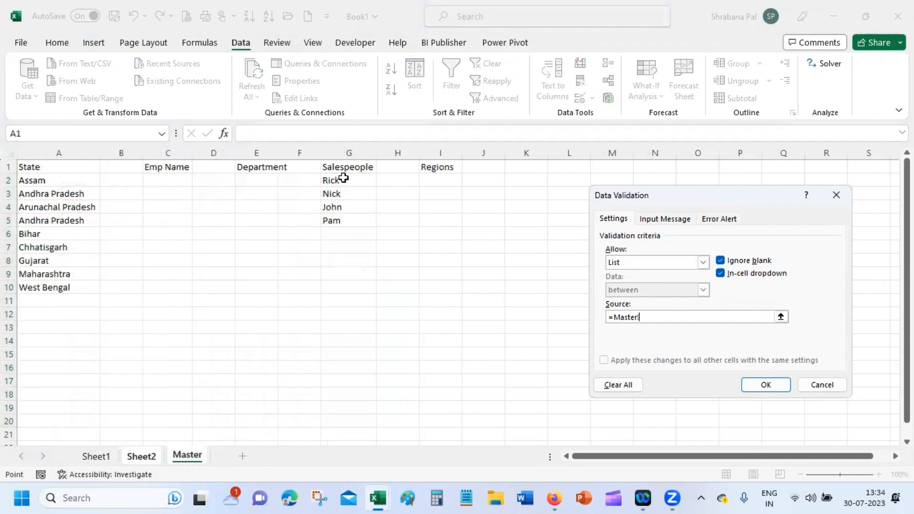
pyautogui.moveTo(342, 180); pyautogui.dragTo(347, 218)
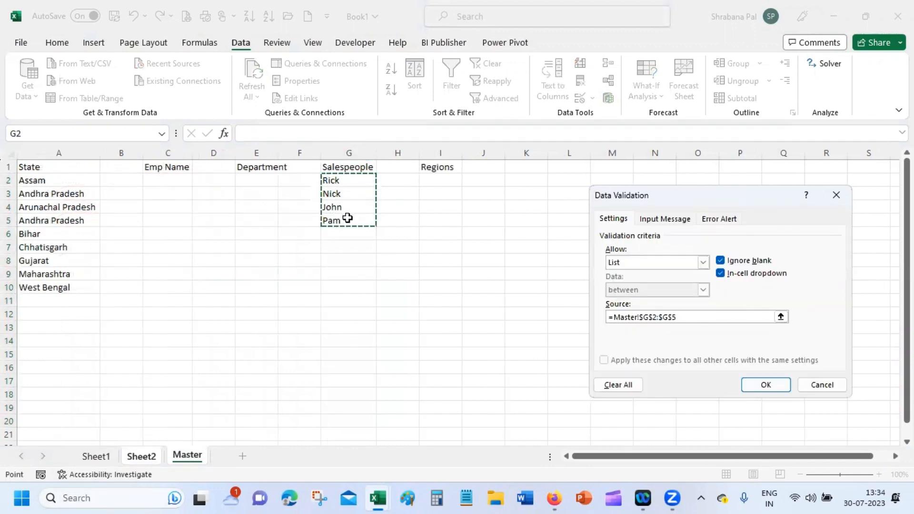
pyautogui.press('Return')
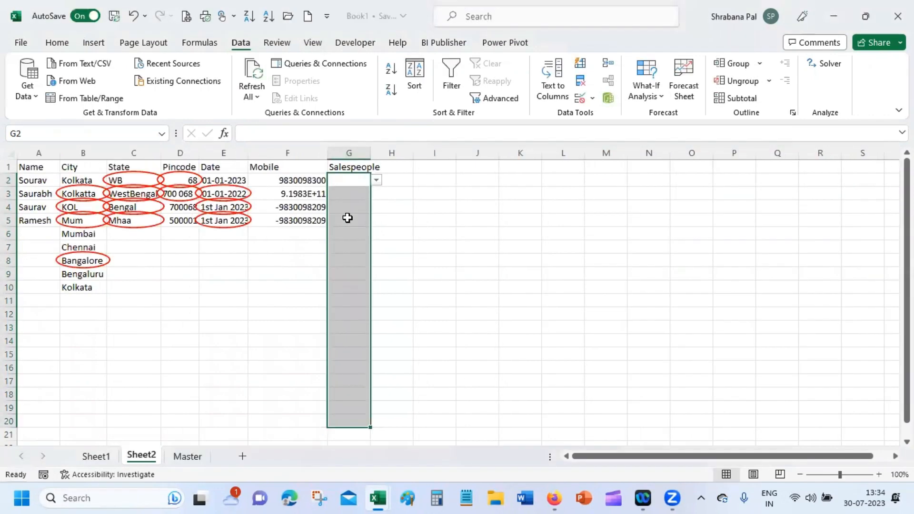
pyautogui.click(377, 179)
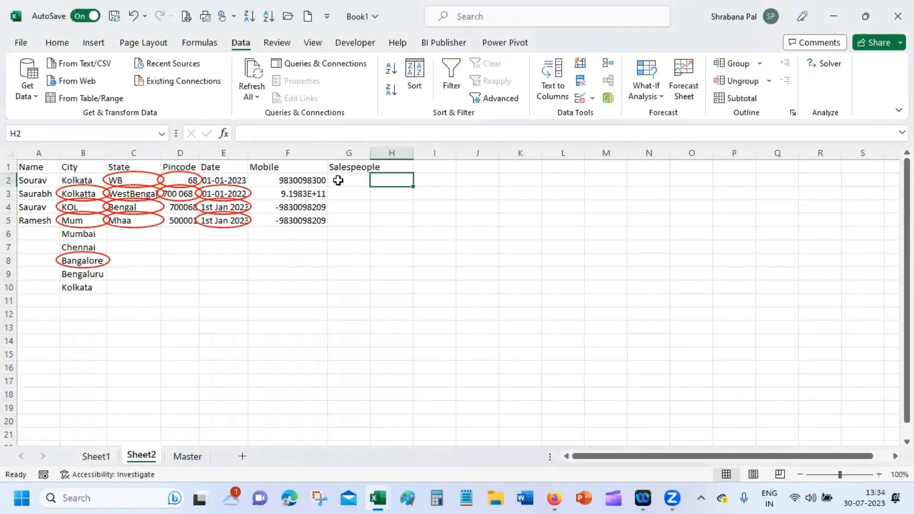
pyautogui.click(338, 180)
pyautogui.click(376, 180)
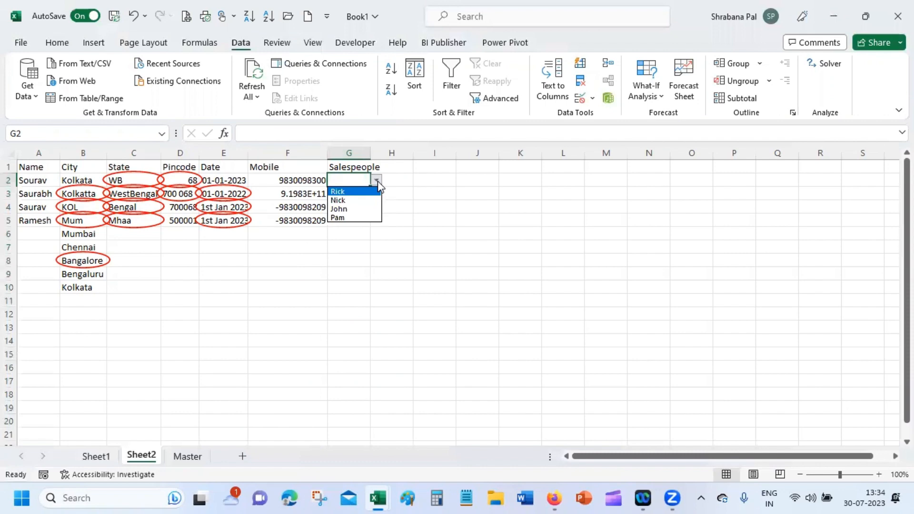
pyautogui.click(39, 181)
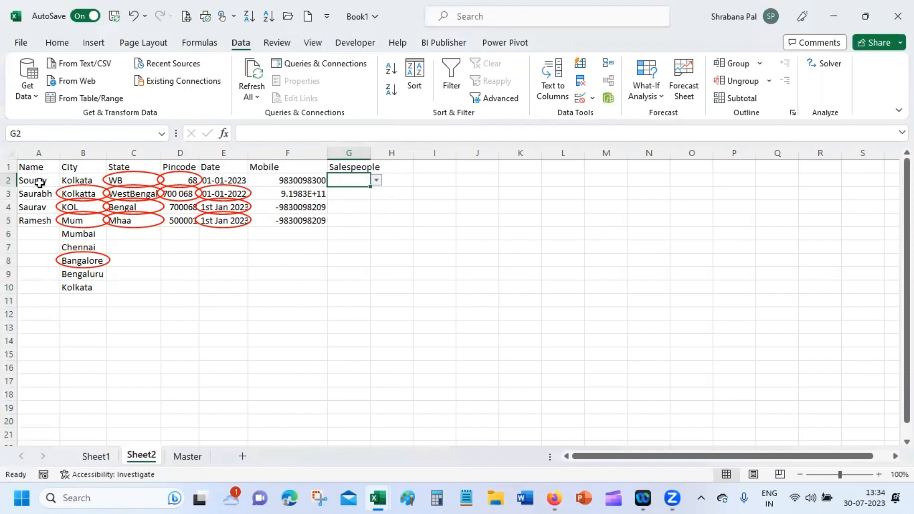
pyautogui.moveTo(39, 182); pyautogui.dragTo(27, 423)
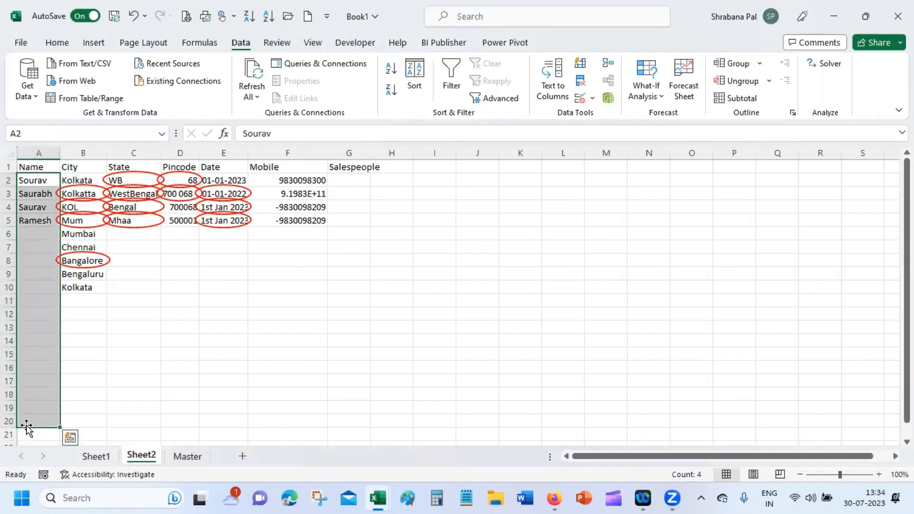
pyautogui.click(580, 98)
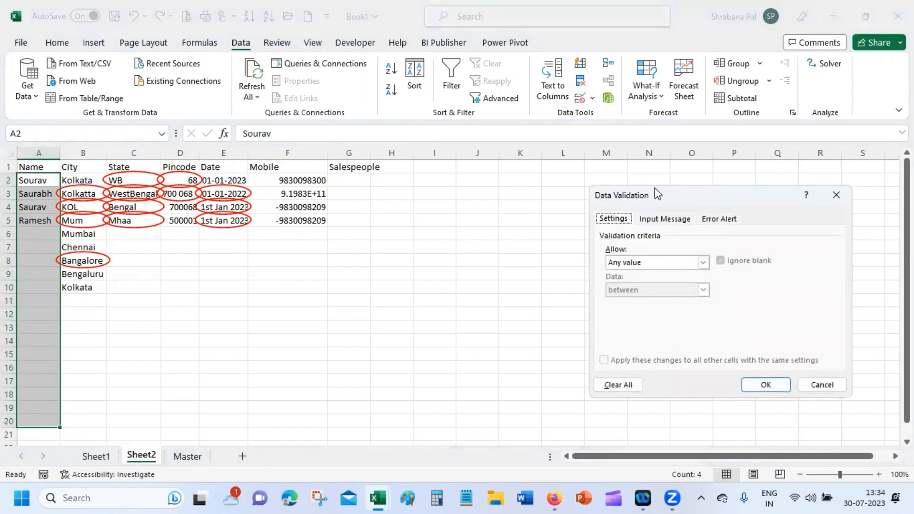
pyautogui.click(653, 264)
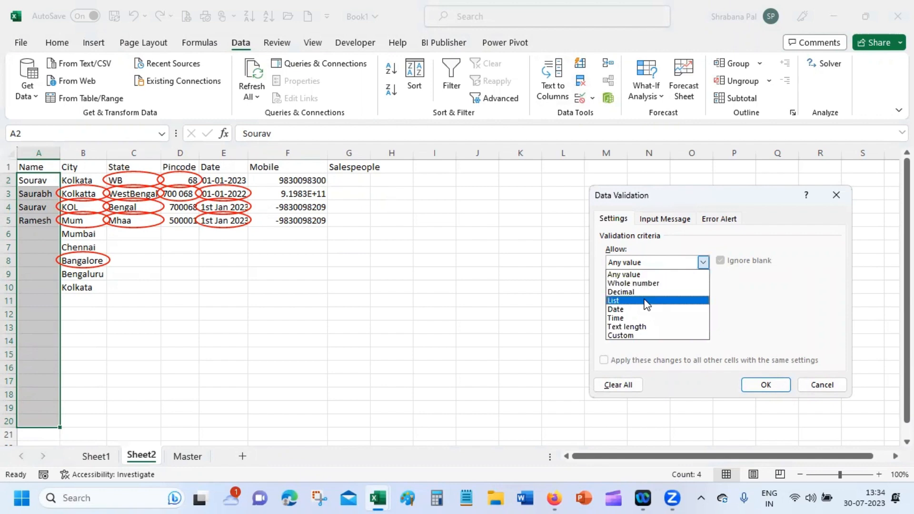
pyautogui.click(680, 301)
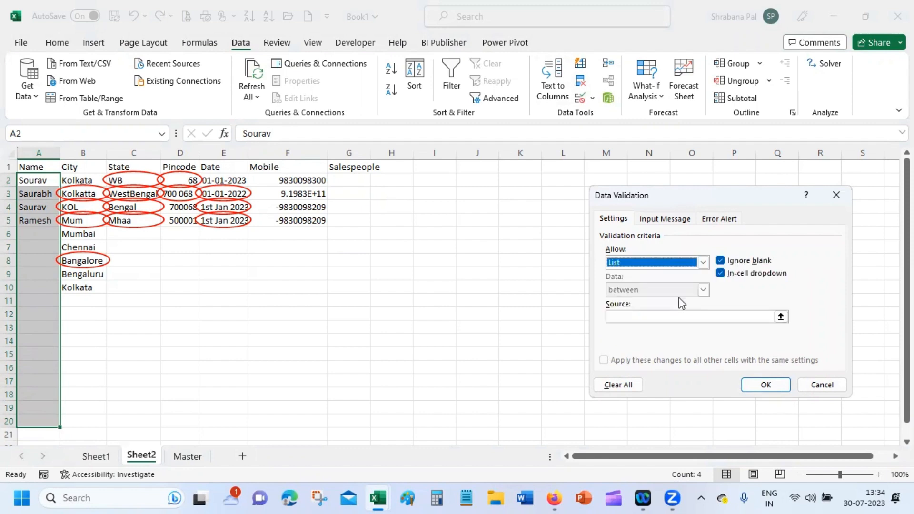
pyautogui.click(662, 317)
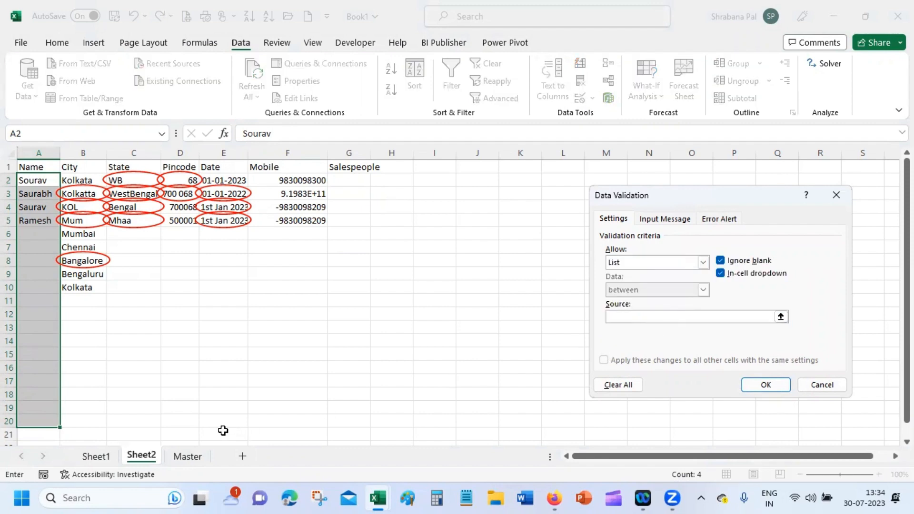
pyautogui.click(187, 456)
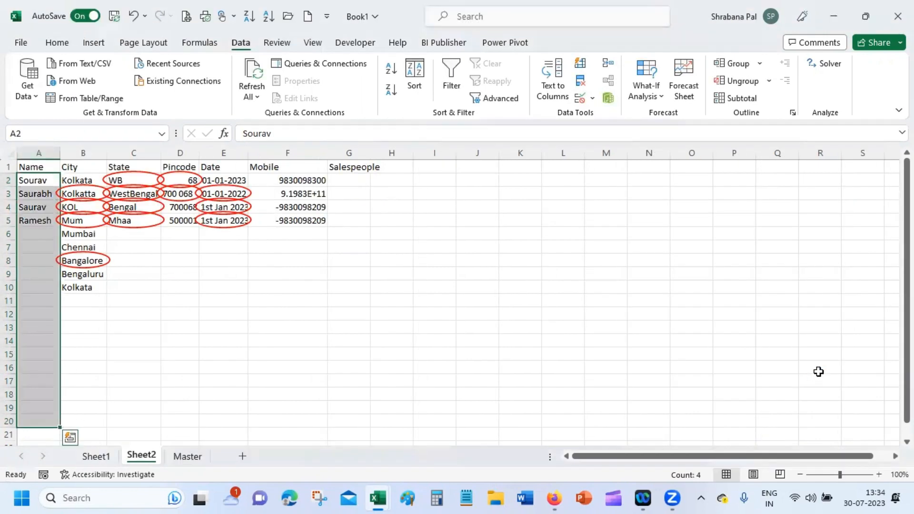
pyautogui.click(374, 340)
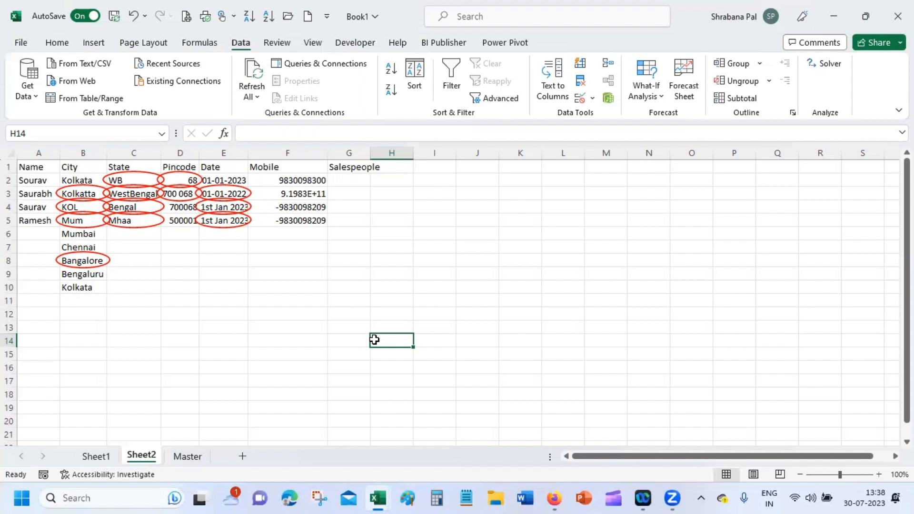
# Step: Show B20's City dropdown listing Kolkata, Chennai, Mumbai and Bengaluru
pyautogui.click(33, 234)
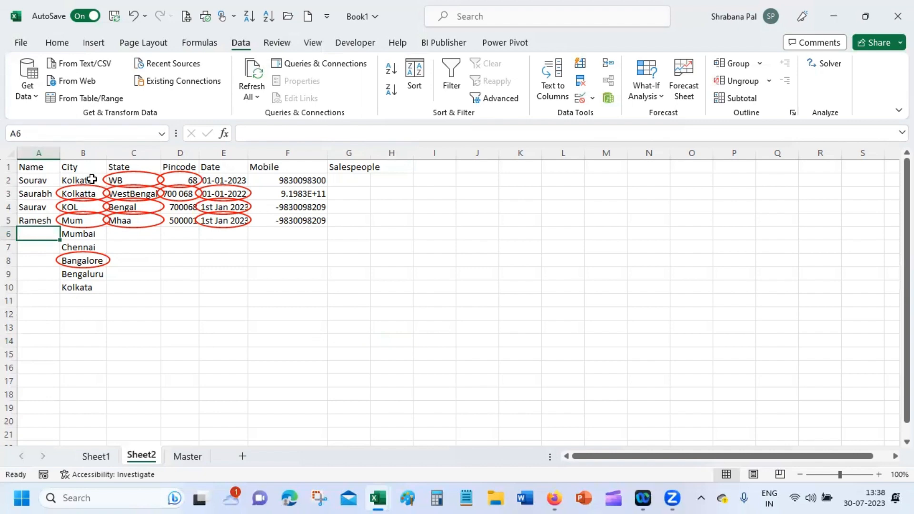
pyautogui.moveTo(92, 179); pyautogui.dragTo(88, 423)
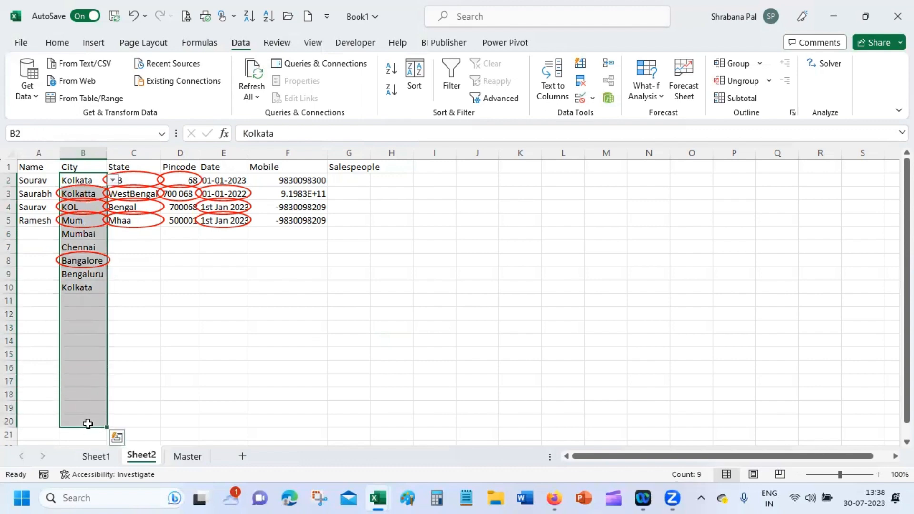
pyautogui.click(38, 234)
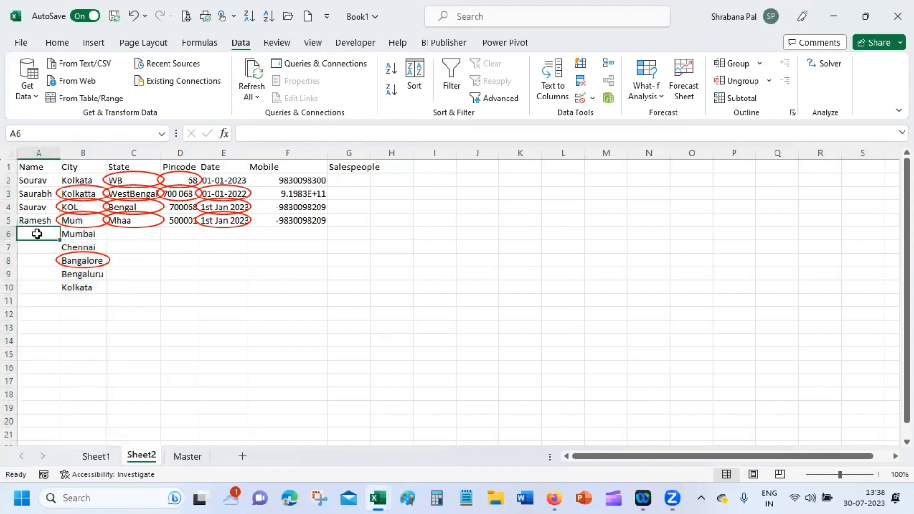
pyautogui.click(41, 167)
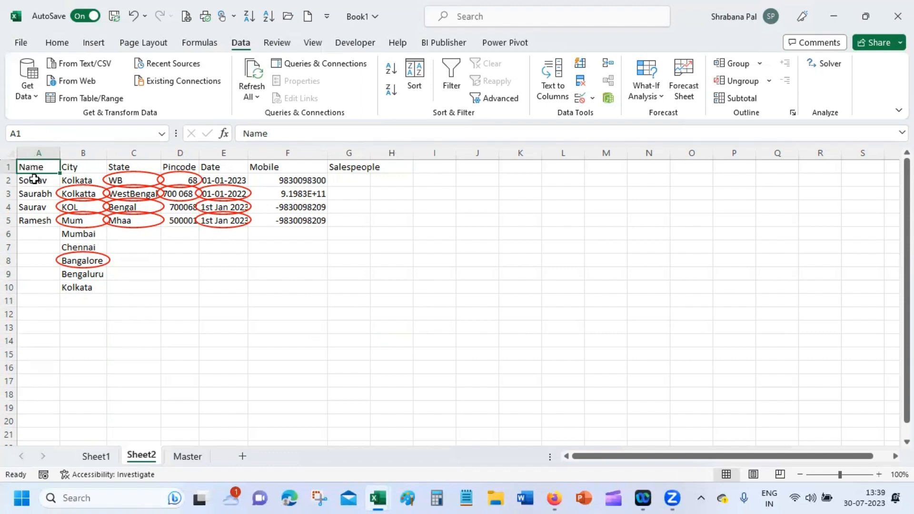
pyautogui.moveTo(31, 180); pyautogui.dragTo(22, 415)
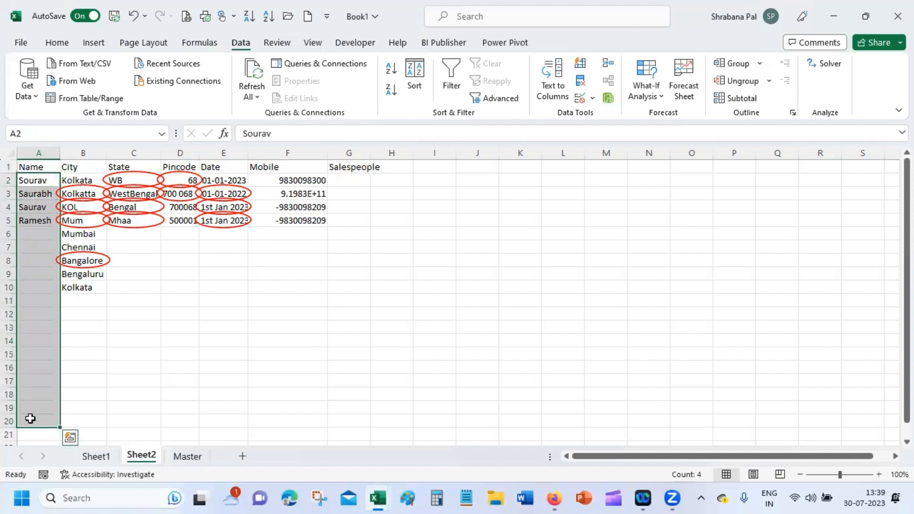
pyautogui.click(84, 172)
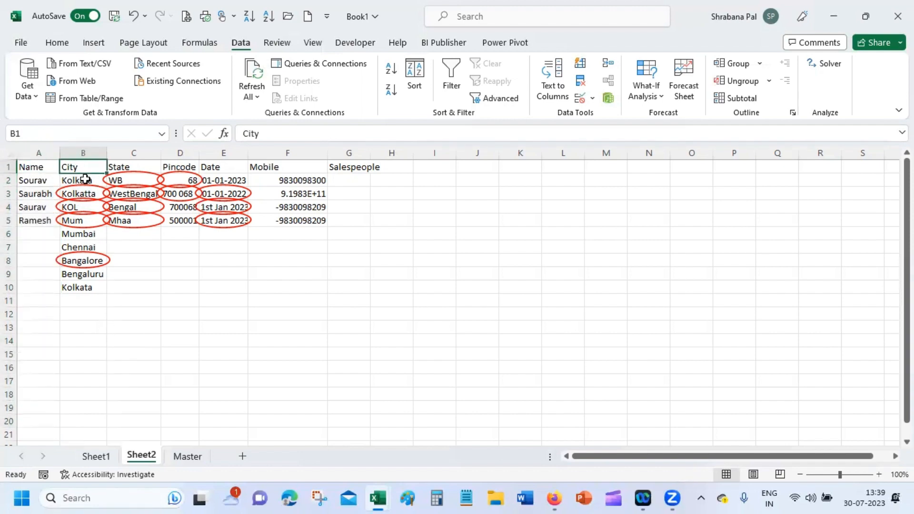
pyautogui.click(85, 180)
pyautogui.moveTo(85, 181); pyautogui.dragTo(90, 423)
pyautogui.click(91, 419)
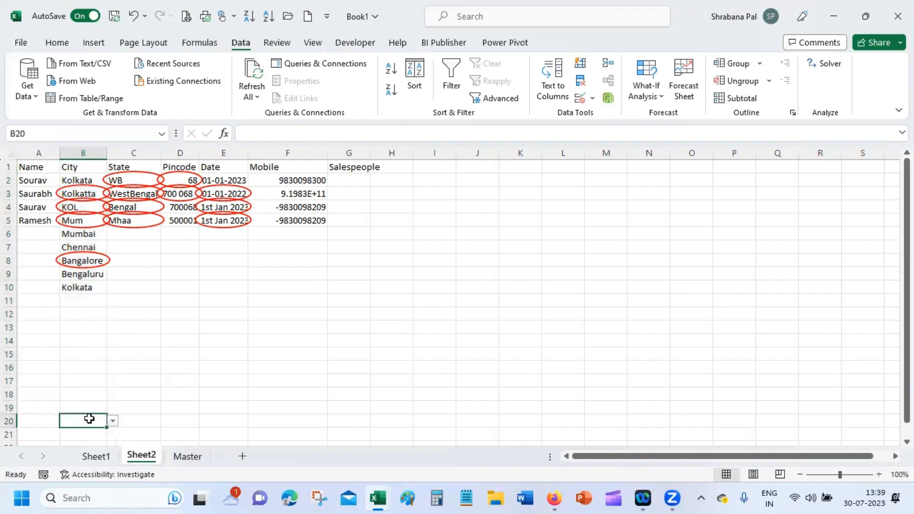
pyautogui.click(116, 424)
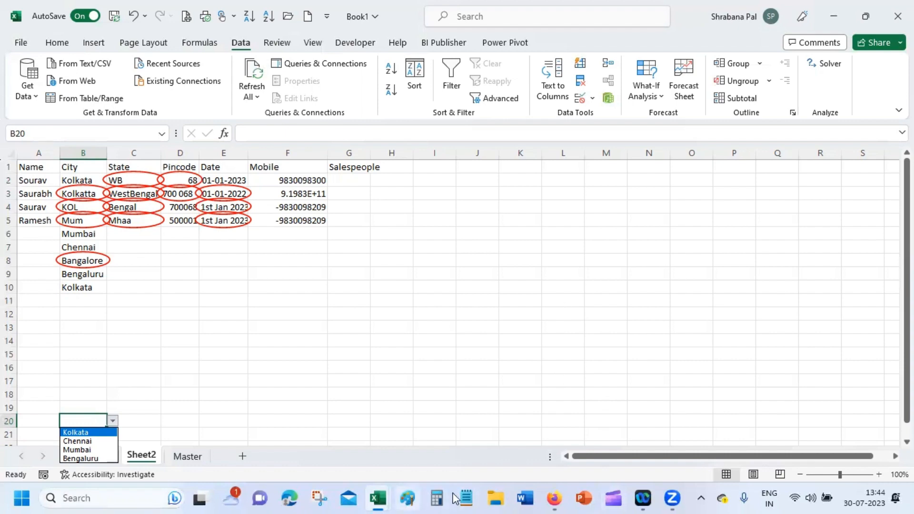
# Step: Close the B20 city list and inspect the dates in E5 and E2 and the mobile in F2
pyautogui.moveTo(553, 498)
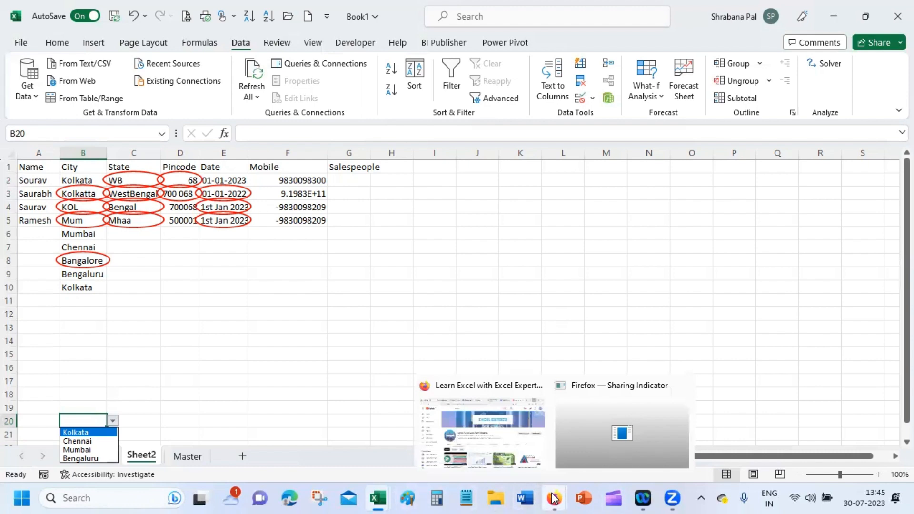
pyautogui.click(352, 243)
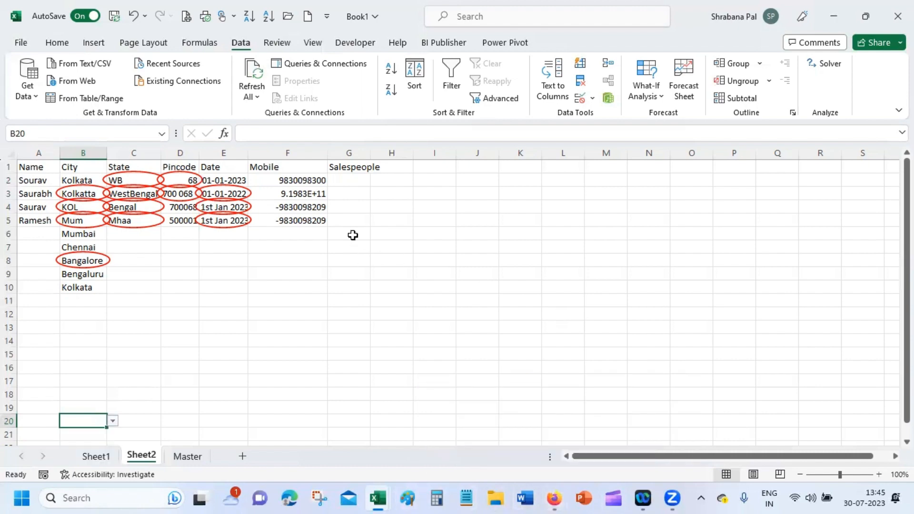
pyautogui.click(207, 222)
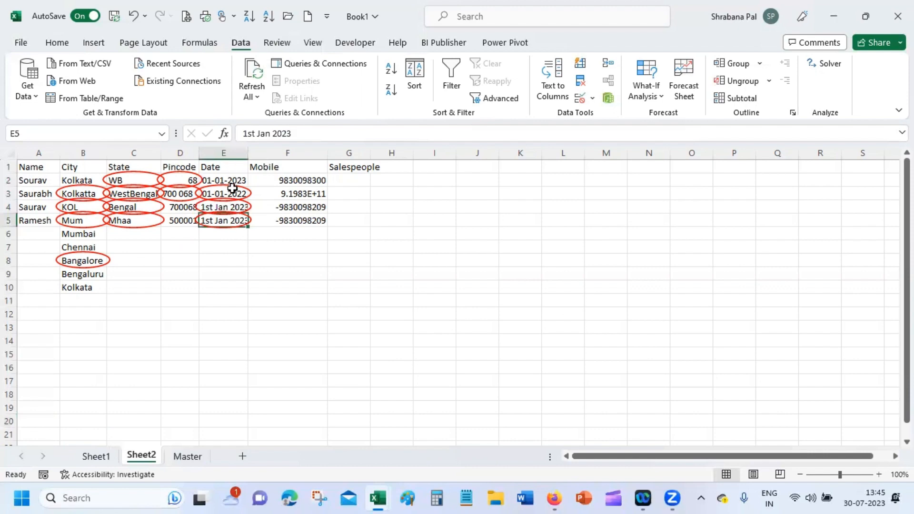
pyautogui.click(219, 180)
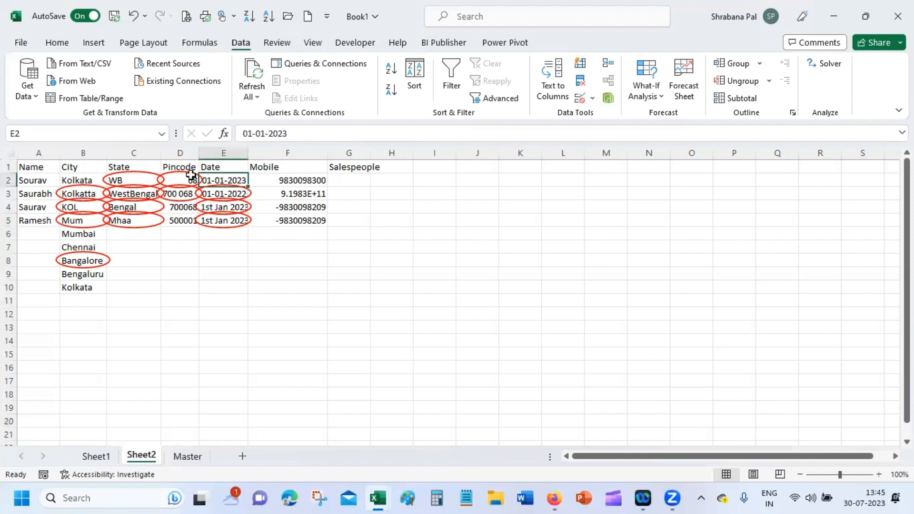
pyautogui.click(302, 180)
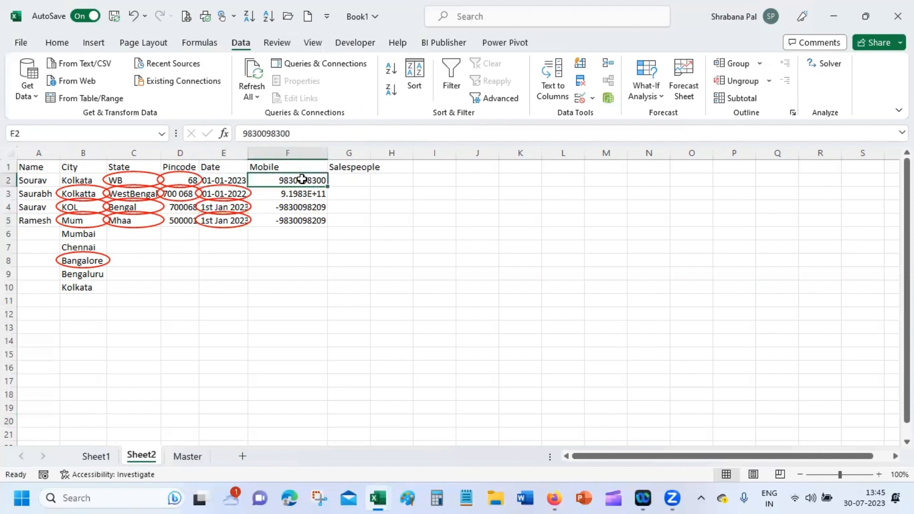
# Step: Give F2:F20 a Text length validation equal to 10, then reopen the rule to review it
pyautogui.moveTo(302, 179); pyautogui.dragTo(310, 421)
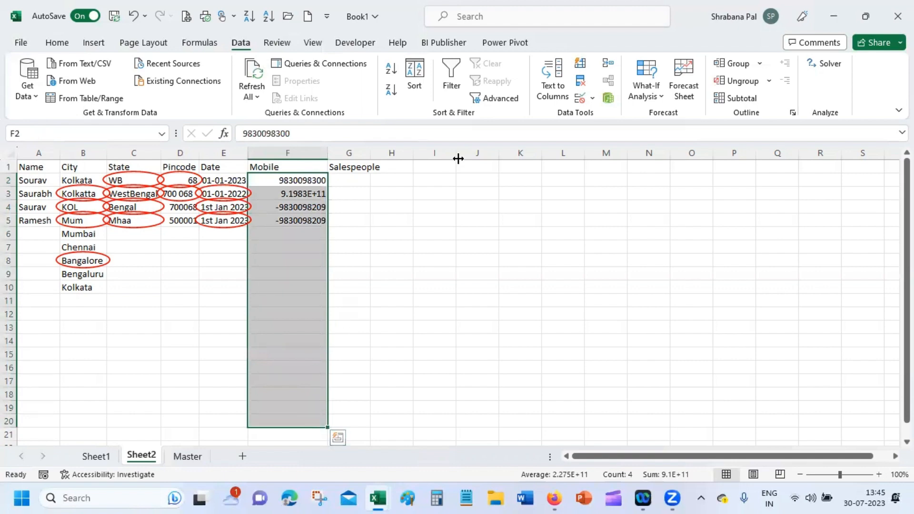
pyautogui.click(580, 97)
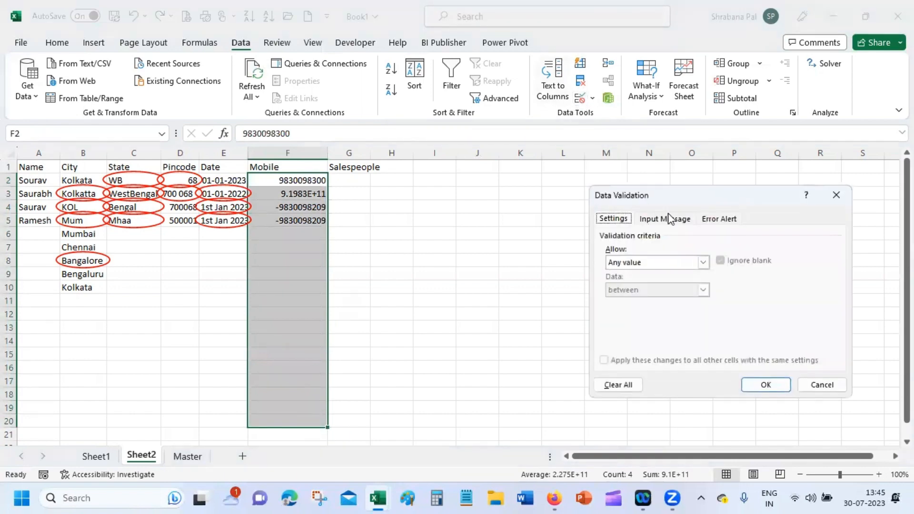
pyautogui.click(650, 262)
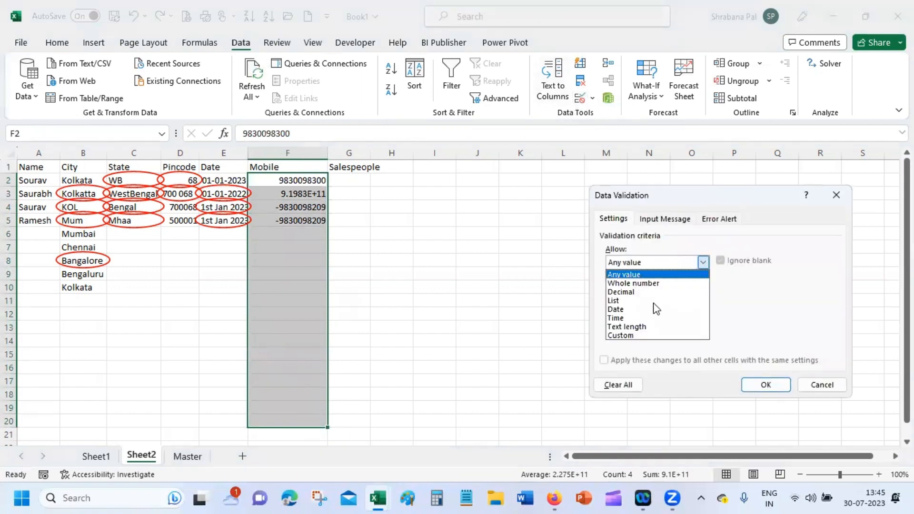
pyautogui.click(661, 329)
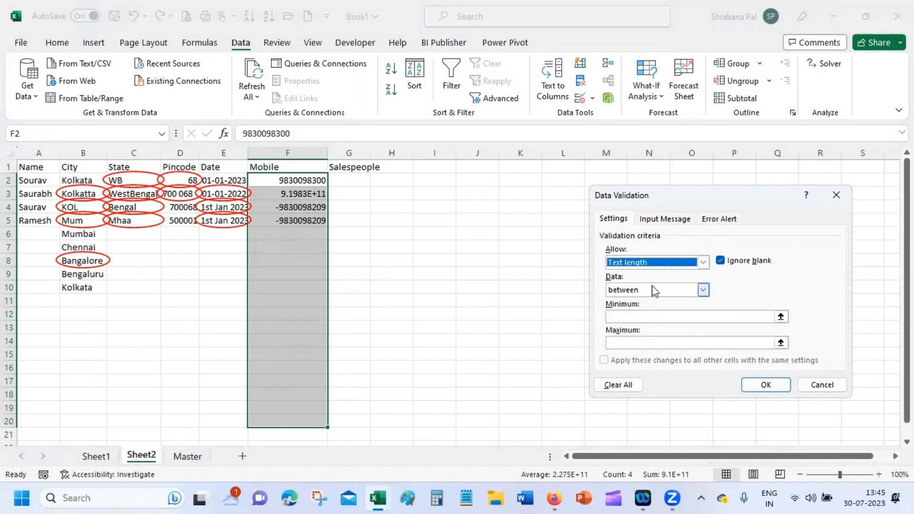
pyautogui.click(654, 290)
pyautogui.click(659, 319)
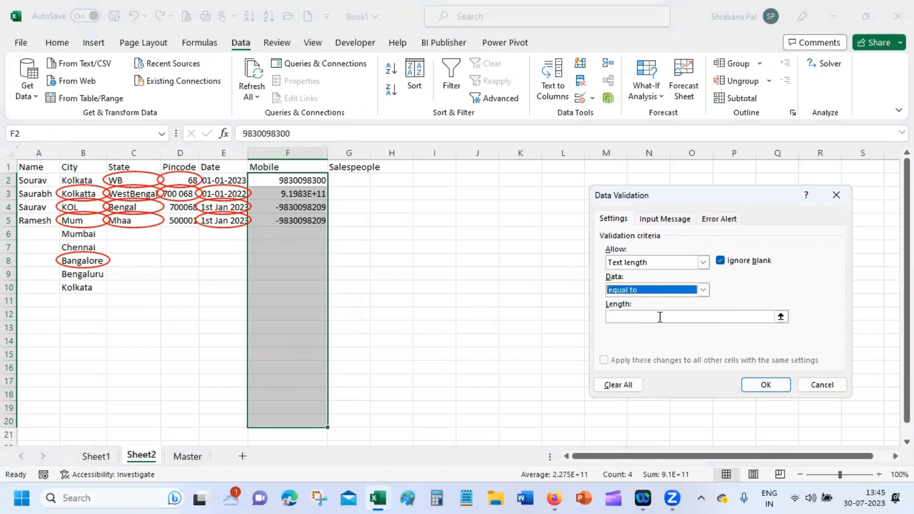
pyautogui.write('10')
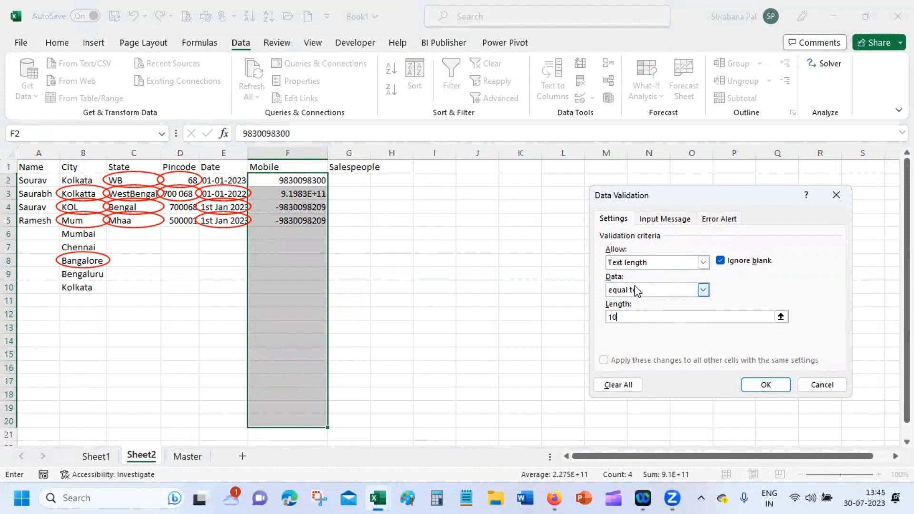
pyautogui.click(763, 383)
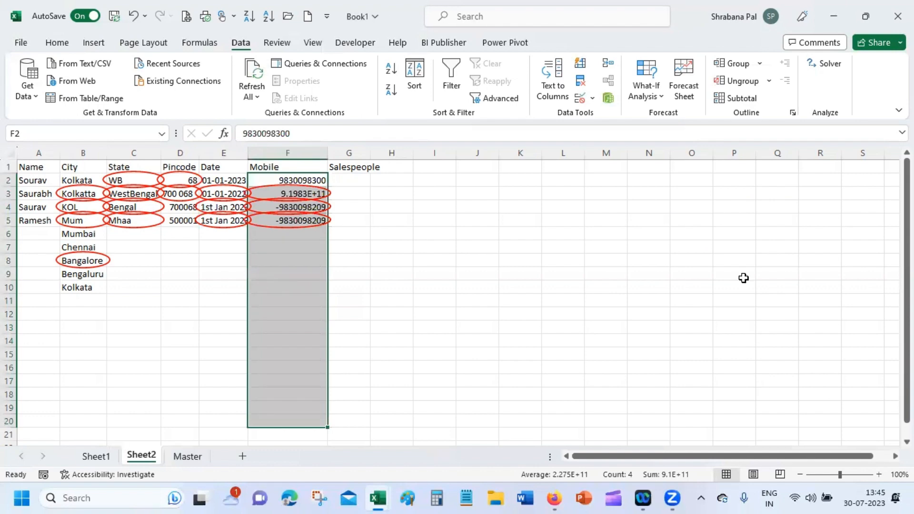
pyautogui.click(580, 98)
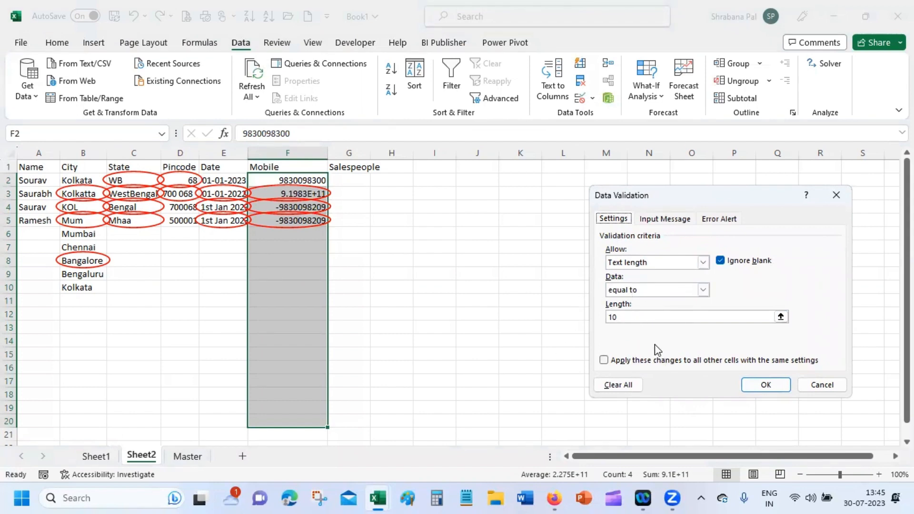
pyautogui.click(762, 387)
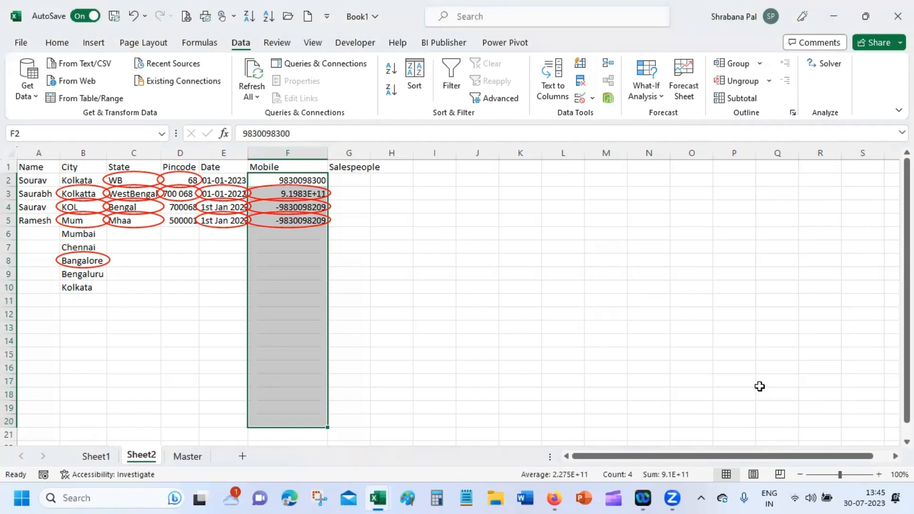
pyautogui.click(297, 233)
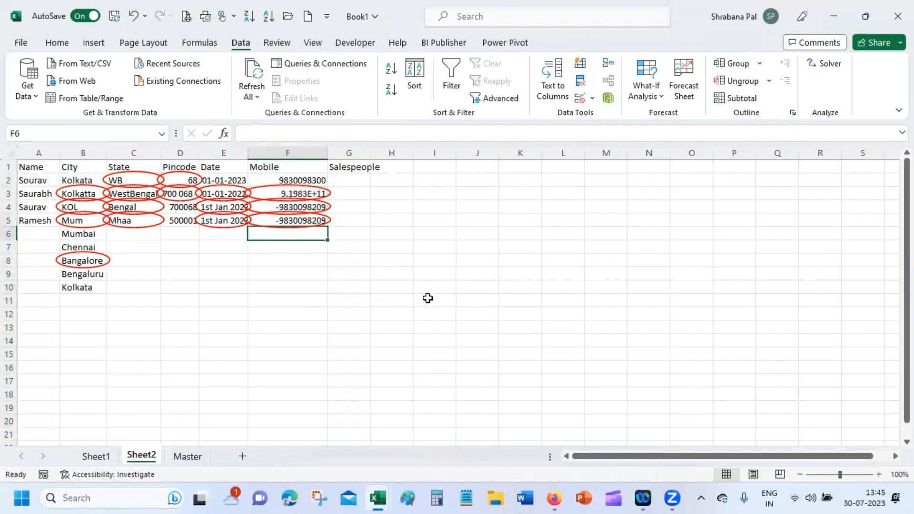
pyautogui.write('456')
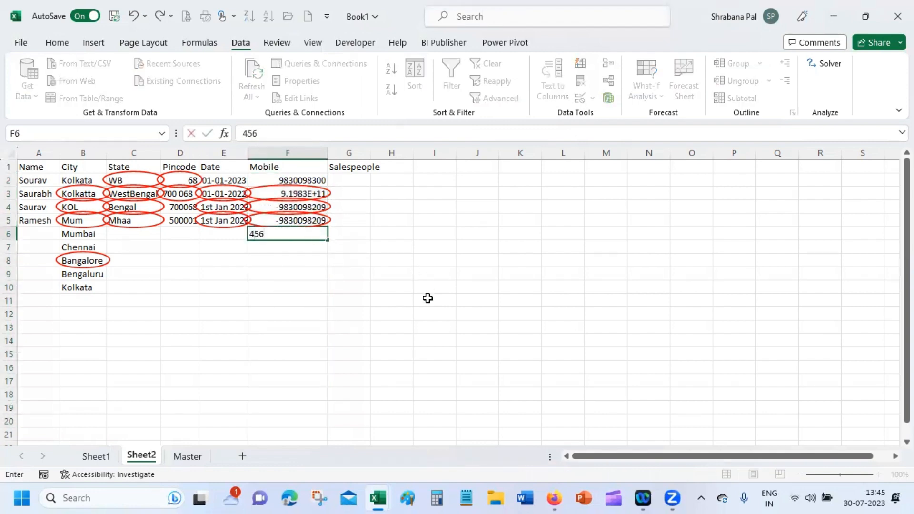
pyautogui.write('3456456')
pyautogui.press('Return')
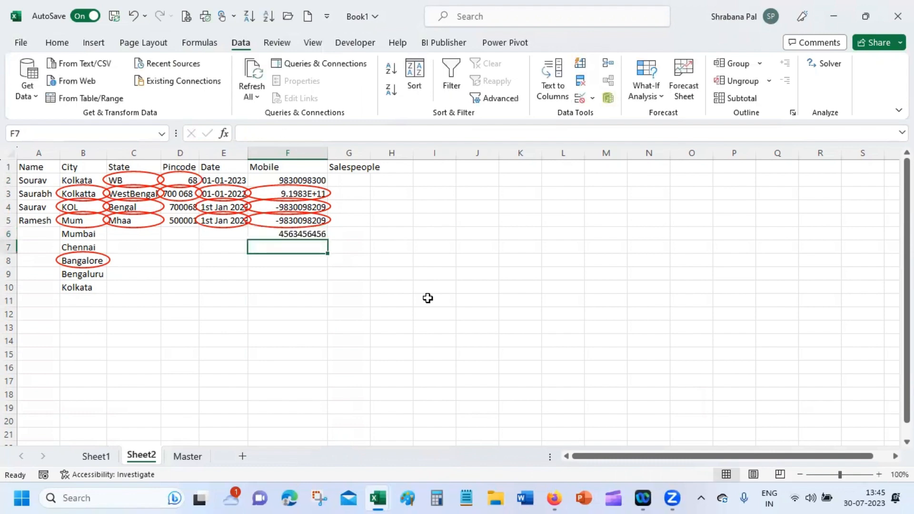
pyautogui.write('A12')
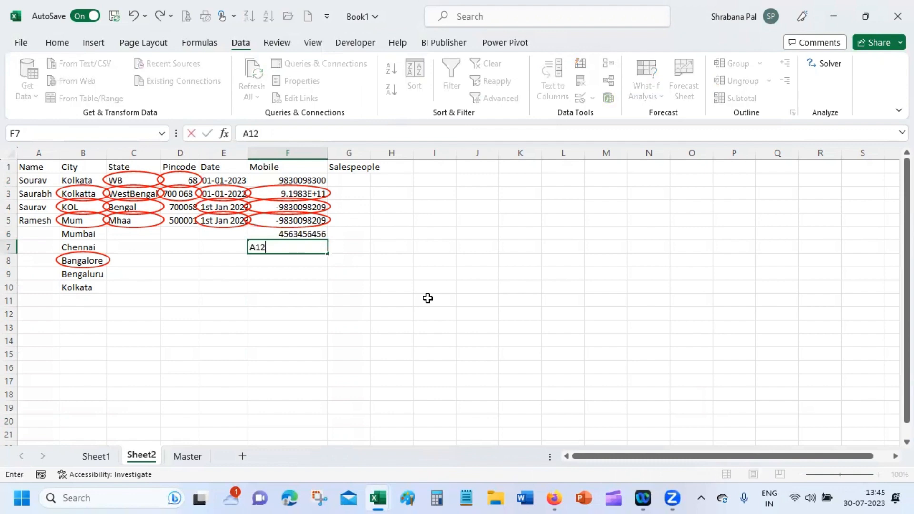
pyautogui.write('SDER345')
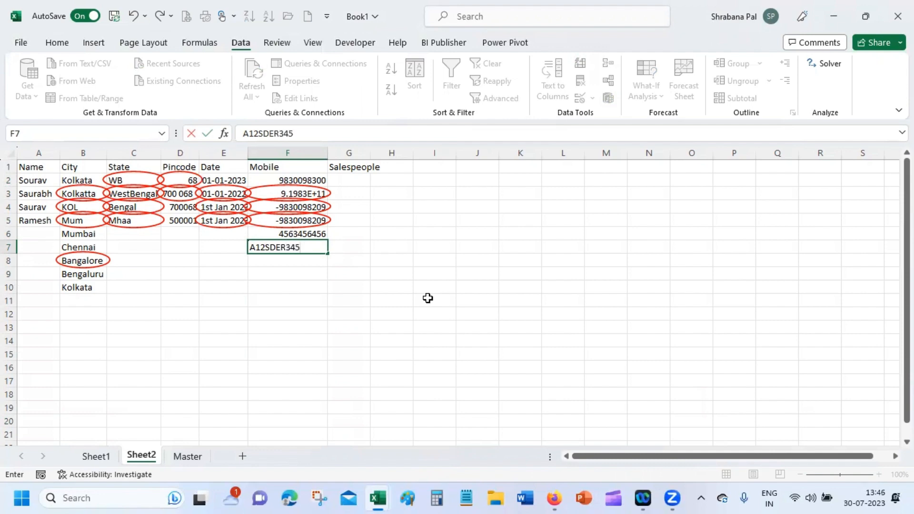
pyautogui.press('Return')
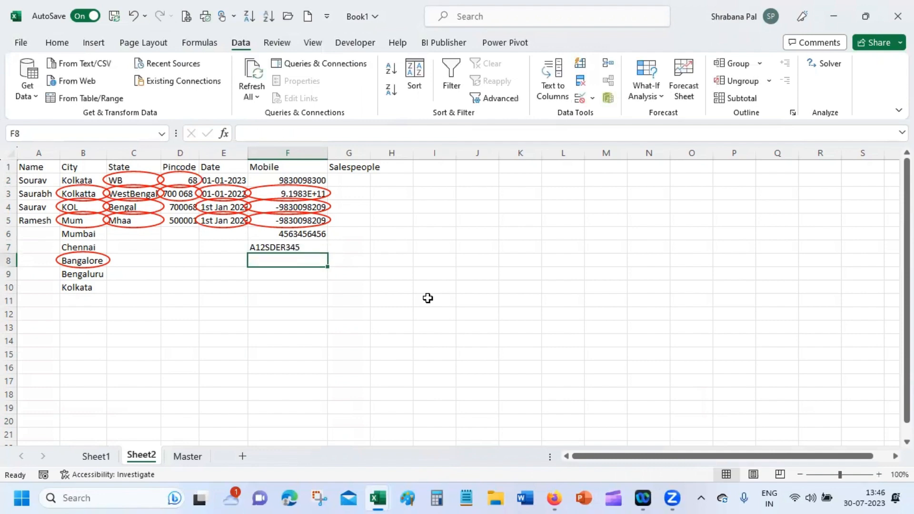
# Step: Try appending 33 to F7, cancel the validation error to keep A12SDER345, then select F10
pyautogui.press('Up')
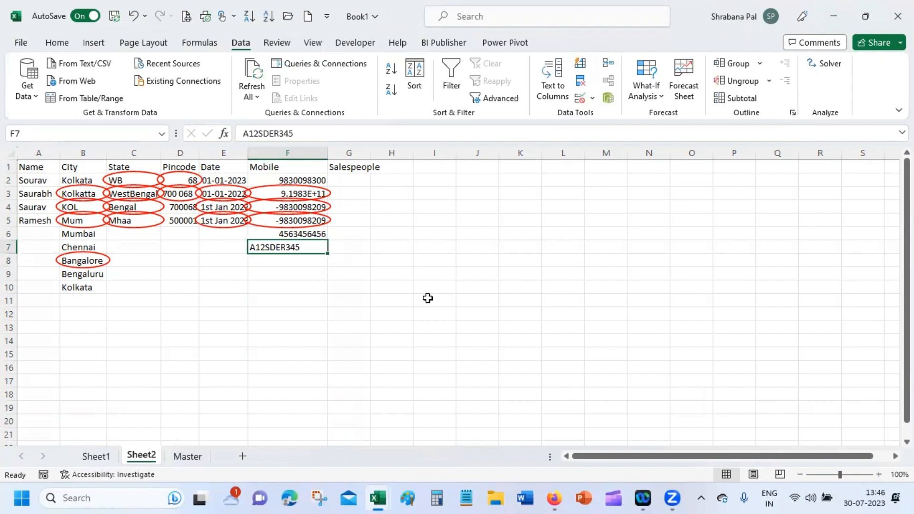
pyautogui.click(428, 130)
pyautogui.write('33')
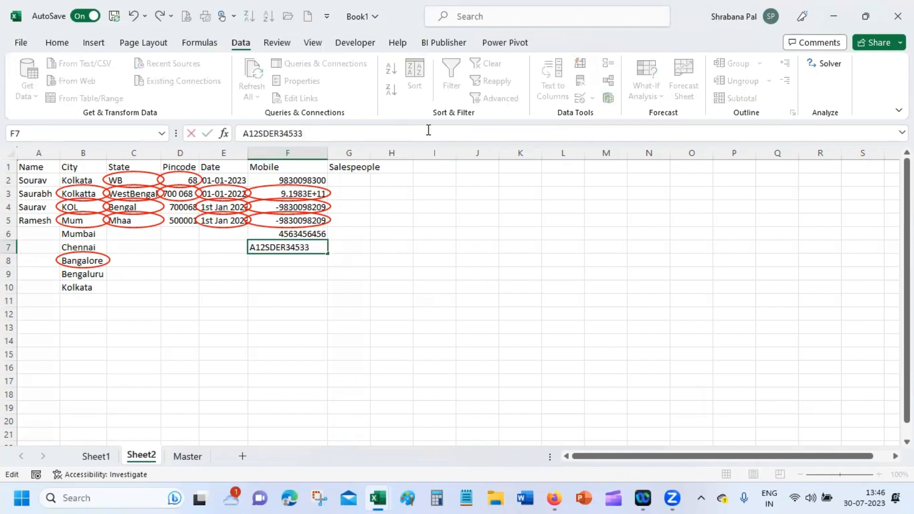
pyautogui.press('Return')
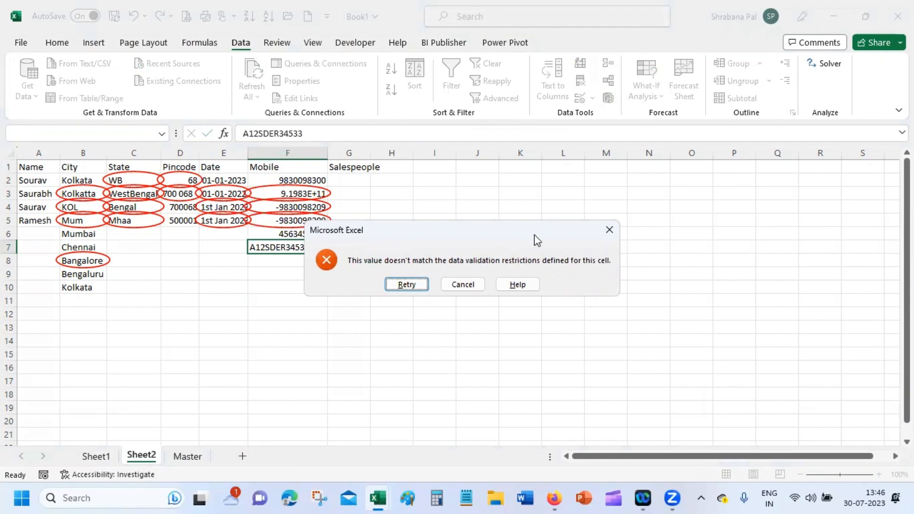
pyautogui.click(481, 284)
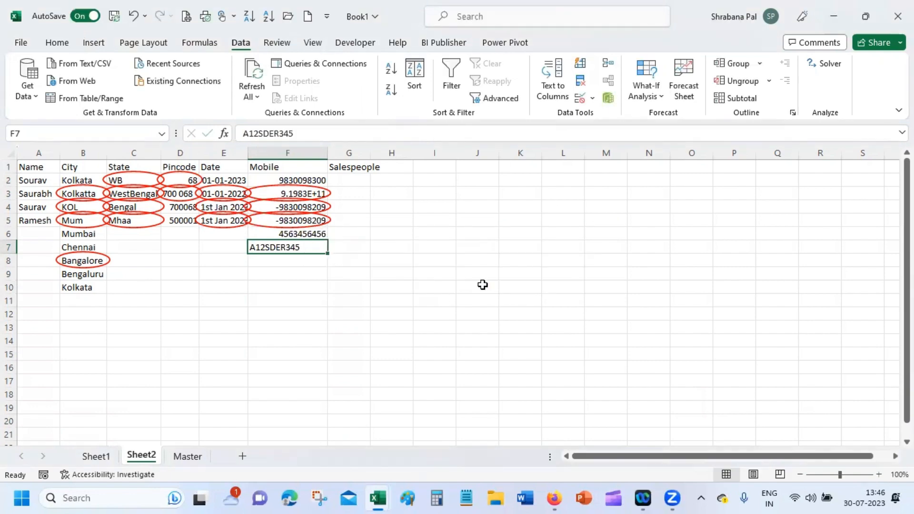
pyautogui.click(282, 288)
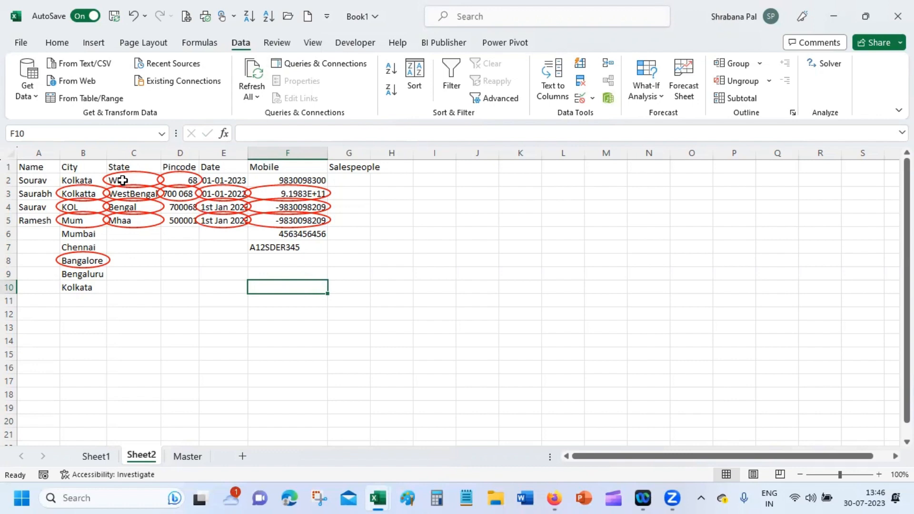
# Step: Title E2's validation input message 'Enter the correct date'
pyautogui.click(229, 181)
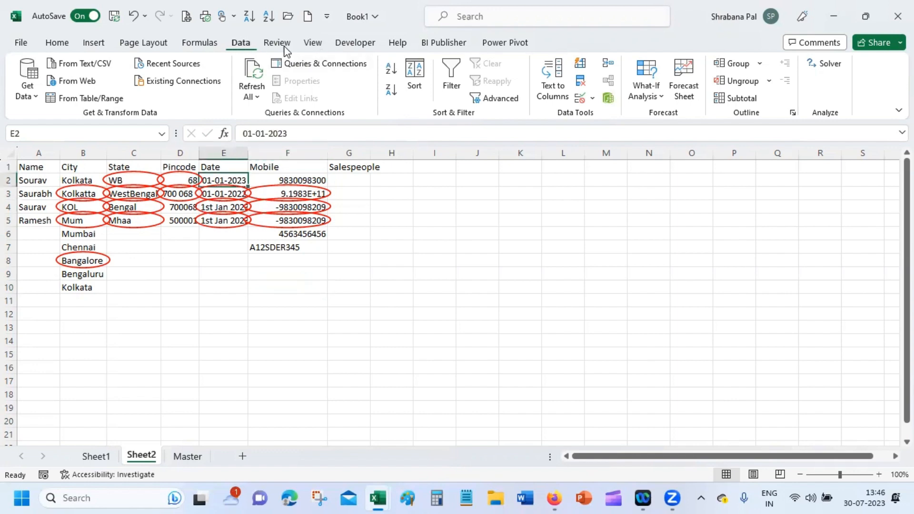
pyautogui.click(581, 99)
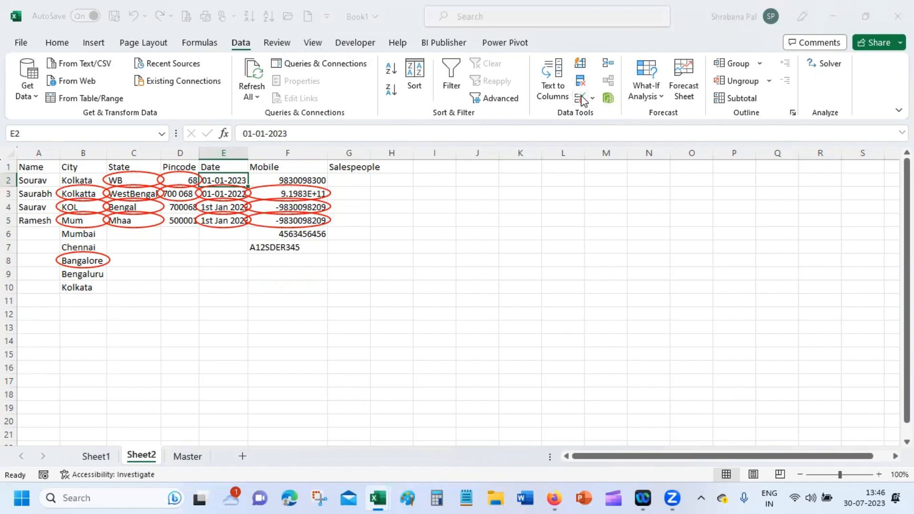
pyautogui.click(665, 220)
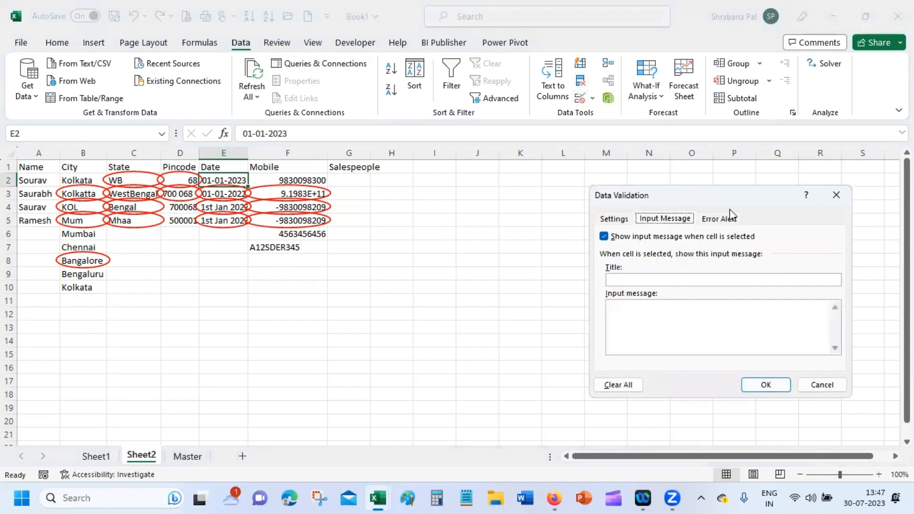
pyautogui.click(732, 218)
pyautogui.click(674, 220)
pyautogui.click(659, 278)
pyautogui.write('Enter a date')
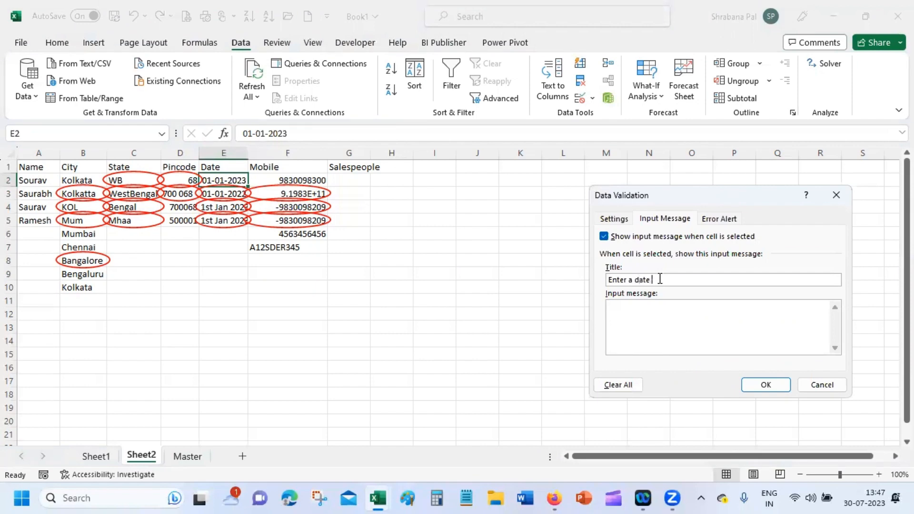
pyautogui.press('BackSpace')
pyautogui.press('BackSpace')
pyautogui.press('BackSpace')
pyautogui.press('BackSpace')
pyautogui.press('BackSpace')
pyautogui.press('BackSpace')
pyautogui.write('the correct date')
pyautogui.press('Tab')
# Step: Set the message to 'Enter a date between 1st Jan 2023 and 31st Dec 2023' and save it
pyautogui.write('Enter a date between 1s')
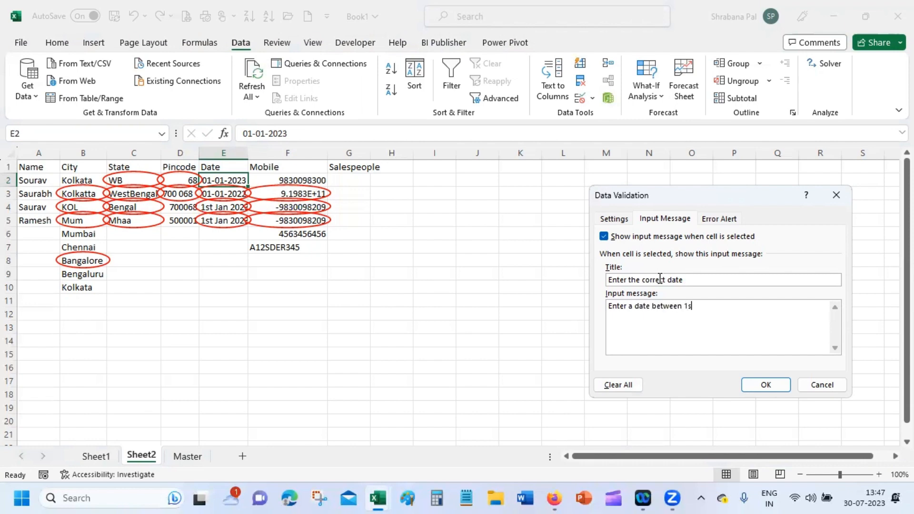
pyautogui.write('t Jan 2023 and 31st Dec 2023')
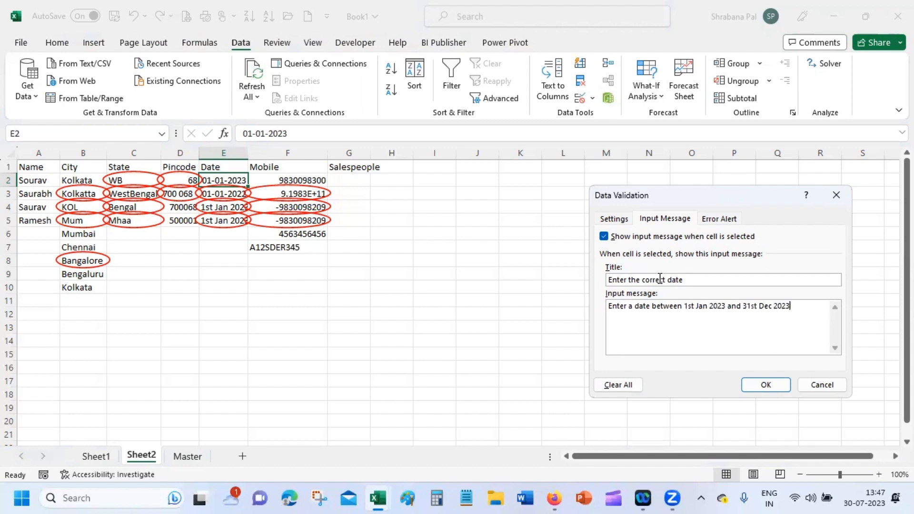
pyautogui.click(767, 384)
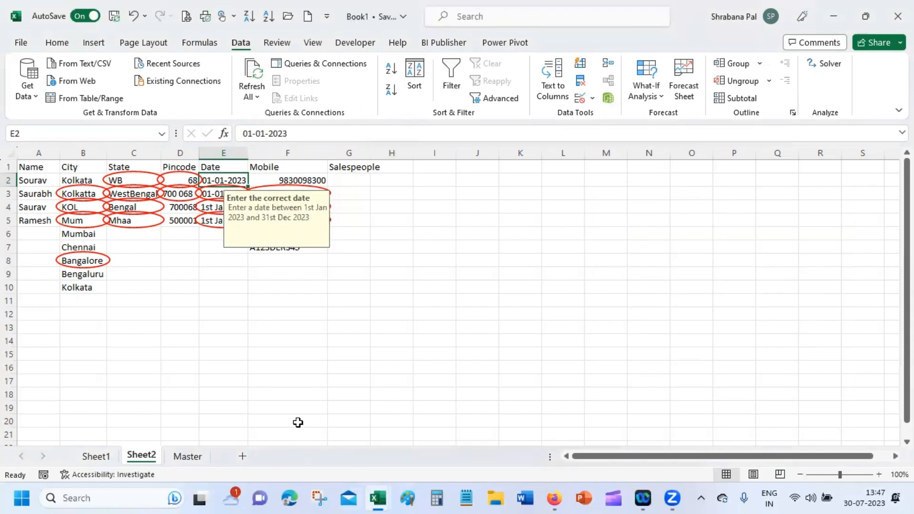
# Step: Select other cells, then reselect E2 to display its date tooltip
pyautogui.click(412, 367)
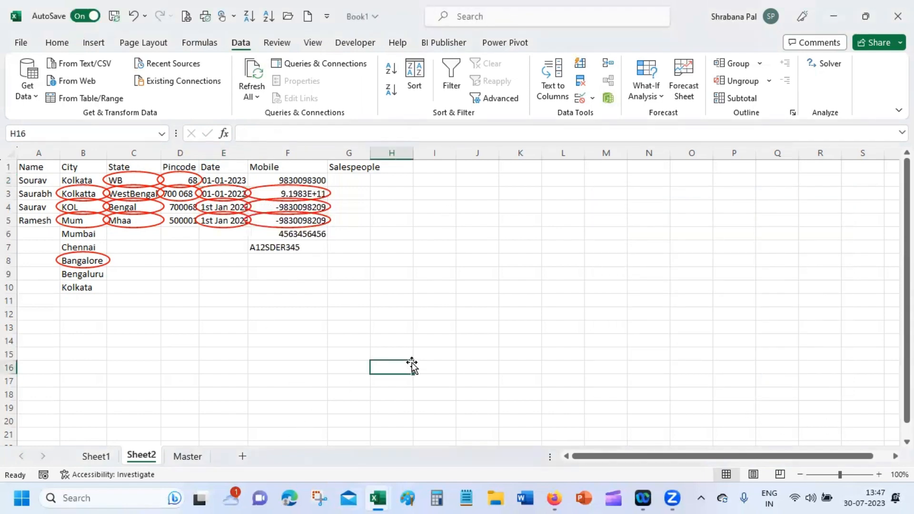
pyautogui.click(535, 264)
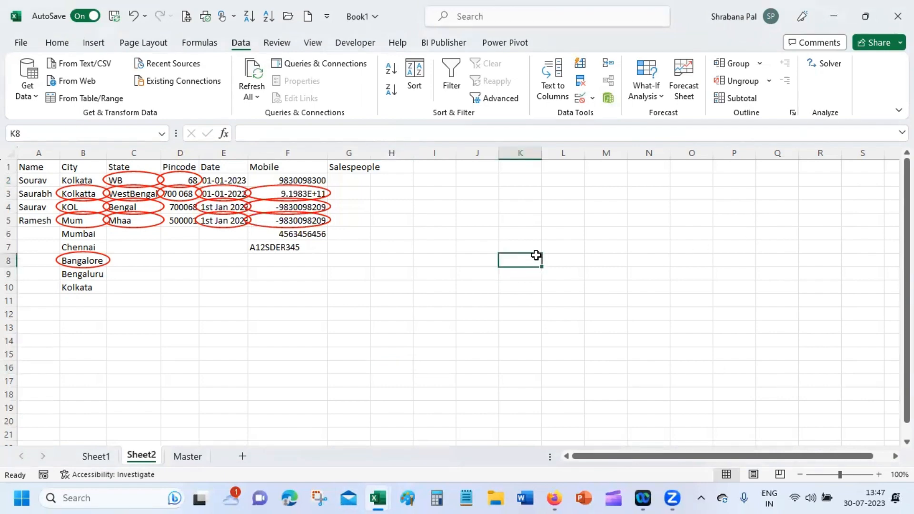
pyautogui.click(217, 182)
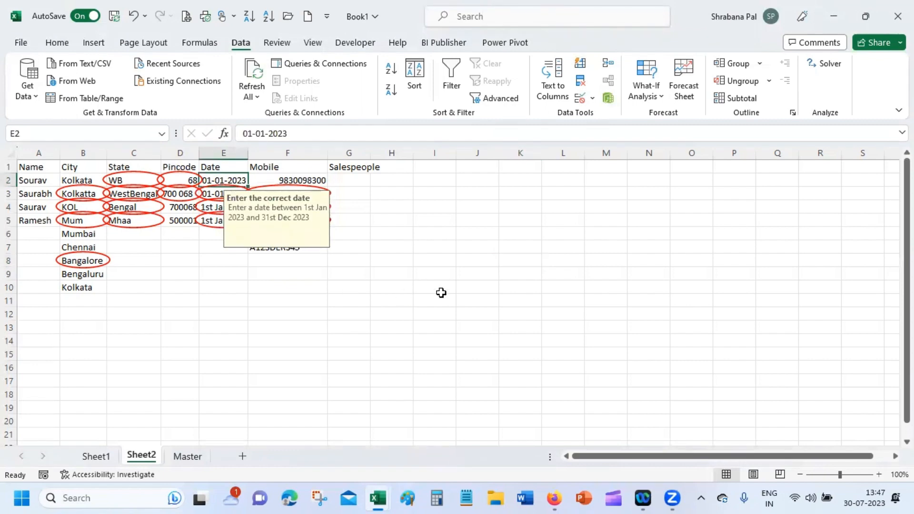